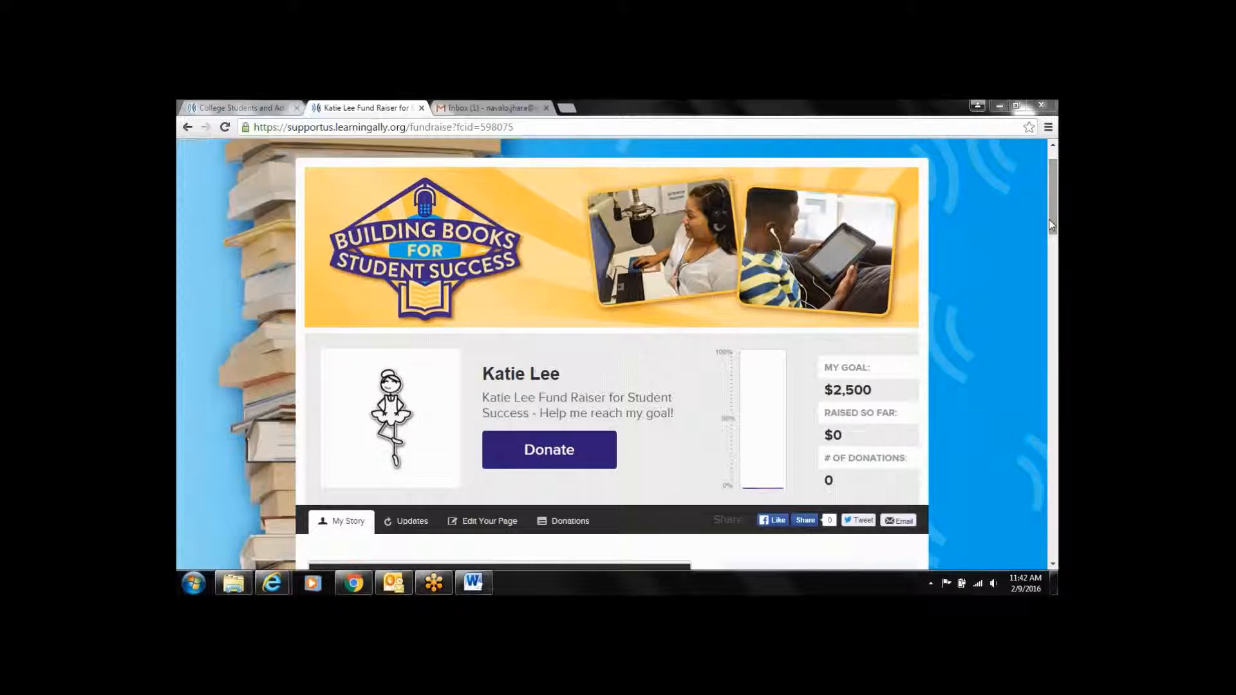
Scroll down the fundraiser page and open the Edit Your Page form
{"action": "left_click_drag", "start_coordinate": [1051, 225], "coordinate": [1054, 273]}
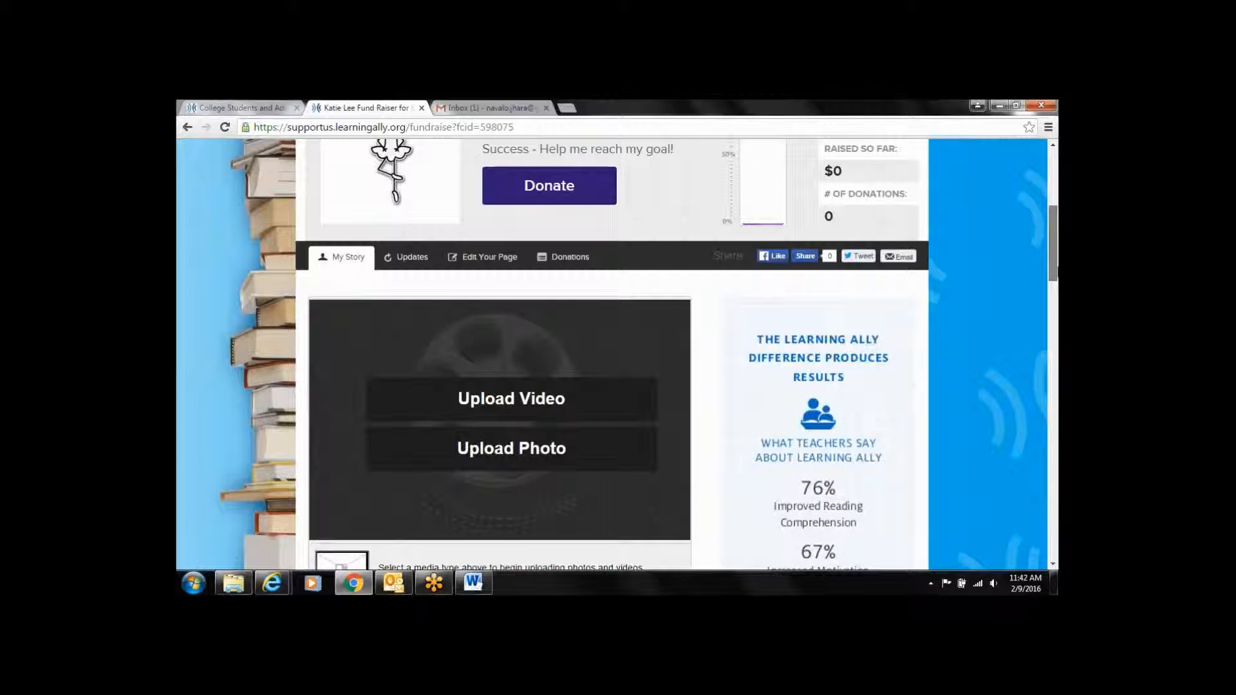
{"action": "scroll", "coordinate": [612, 354], "scroll_direction": "down", "scroll_amount": 2}
{"action": "scroll", "coordinate": [611, 354], "scroll_direction": "down", "scroll_amount": 1}
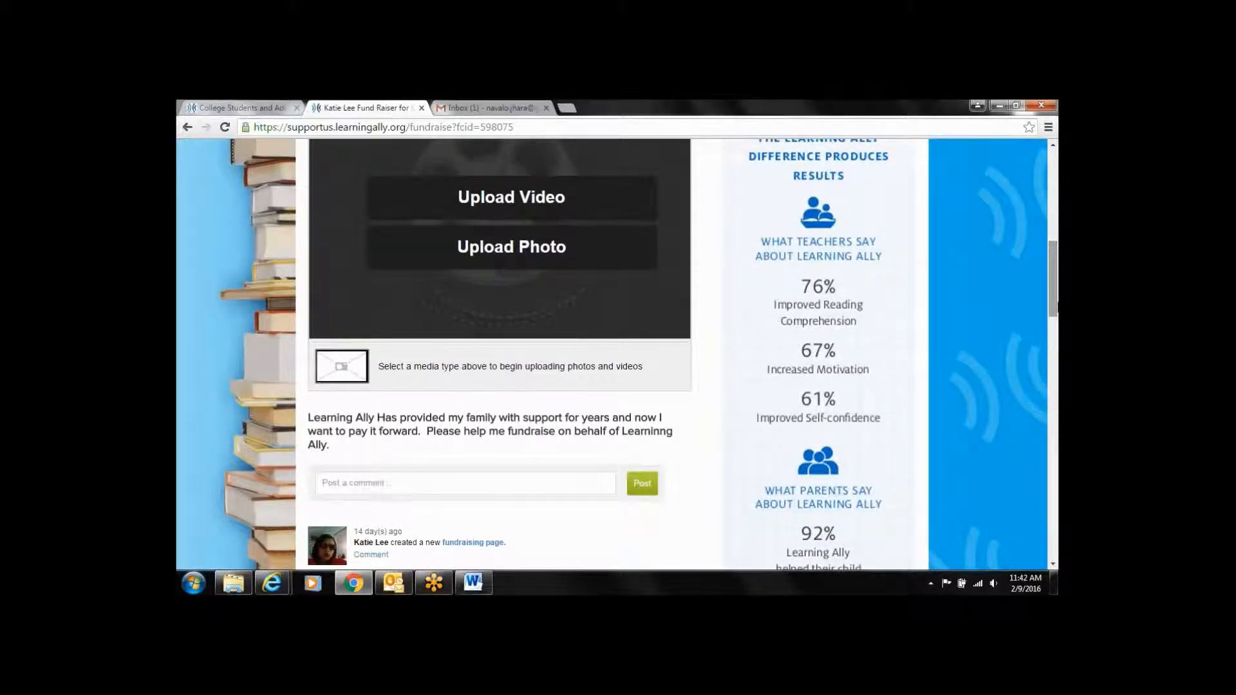
{"action": "left_click_drag", "start_coordinate": [1056, 307], "coordinate": [1054, 290]}
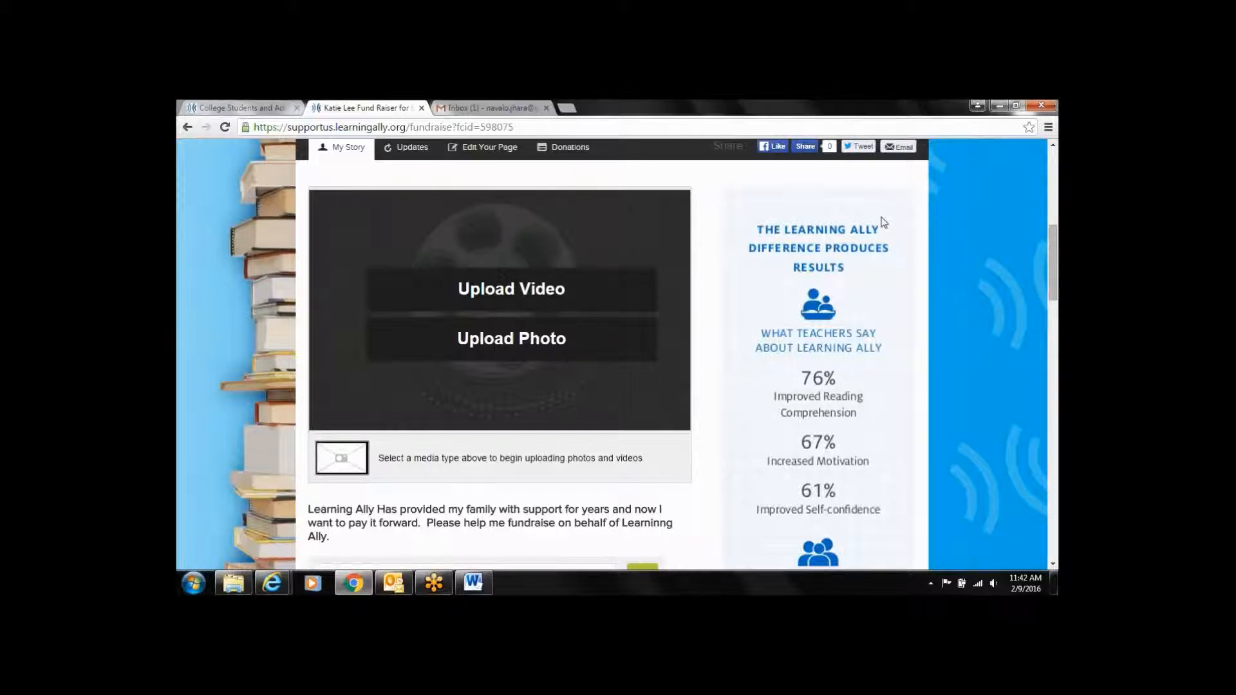
{"action": "left_click_drag", "start_coordinate": [1051, 241], "coordinate": [1056, 258]}
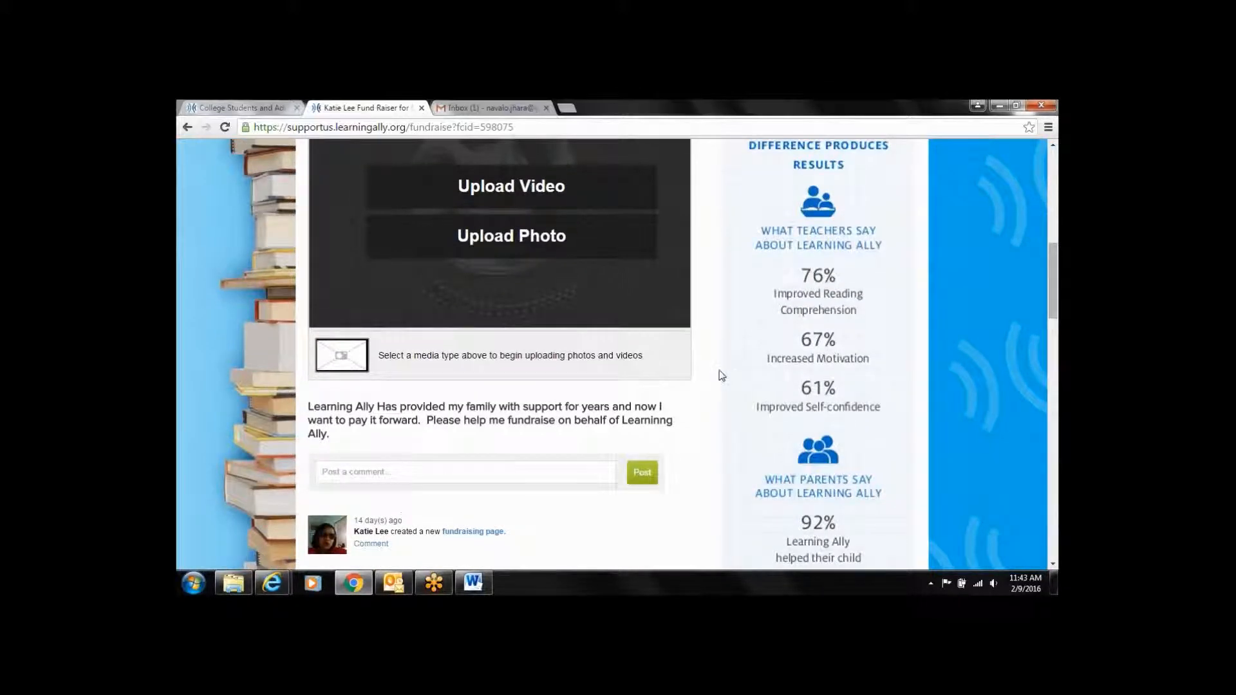
{"action": "left_click_drag", "start_coordinate": [1054, 278], "coordinate": [1049, 213]}
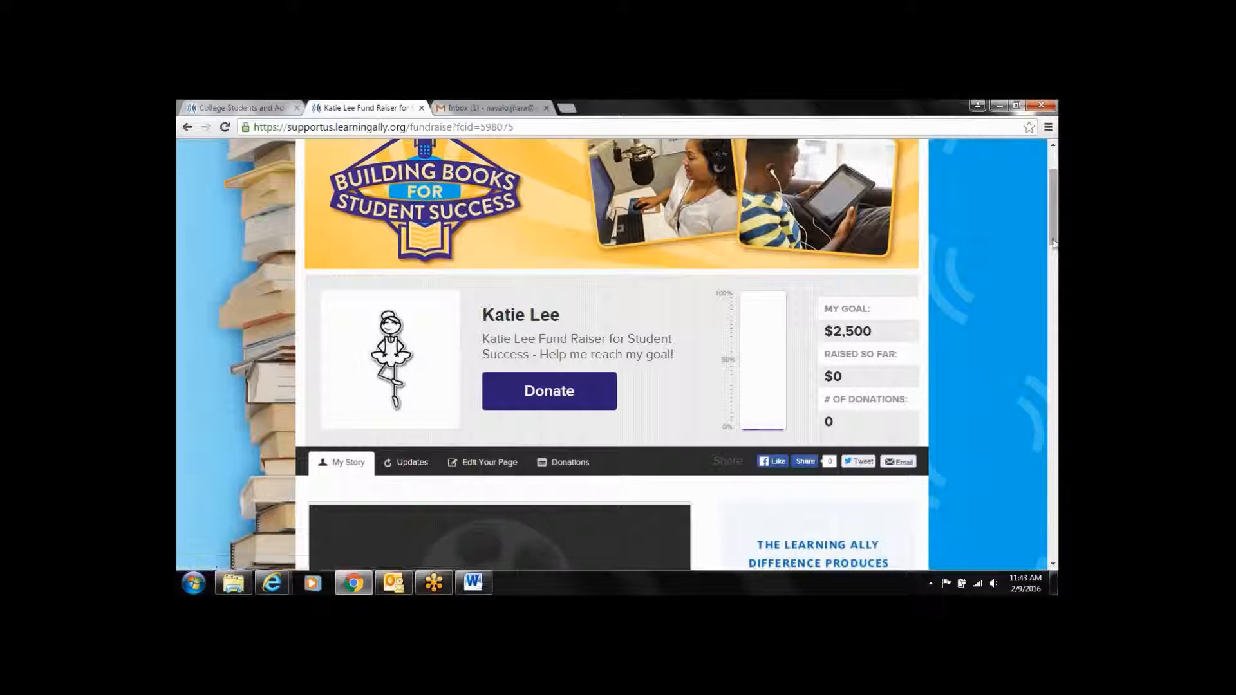
{"action": "scroll", "coordinate": [939, 241], "scroll_direction": "down", "scroll_amount": 4}
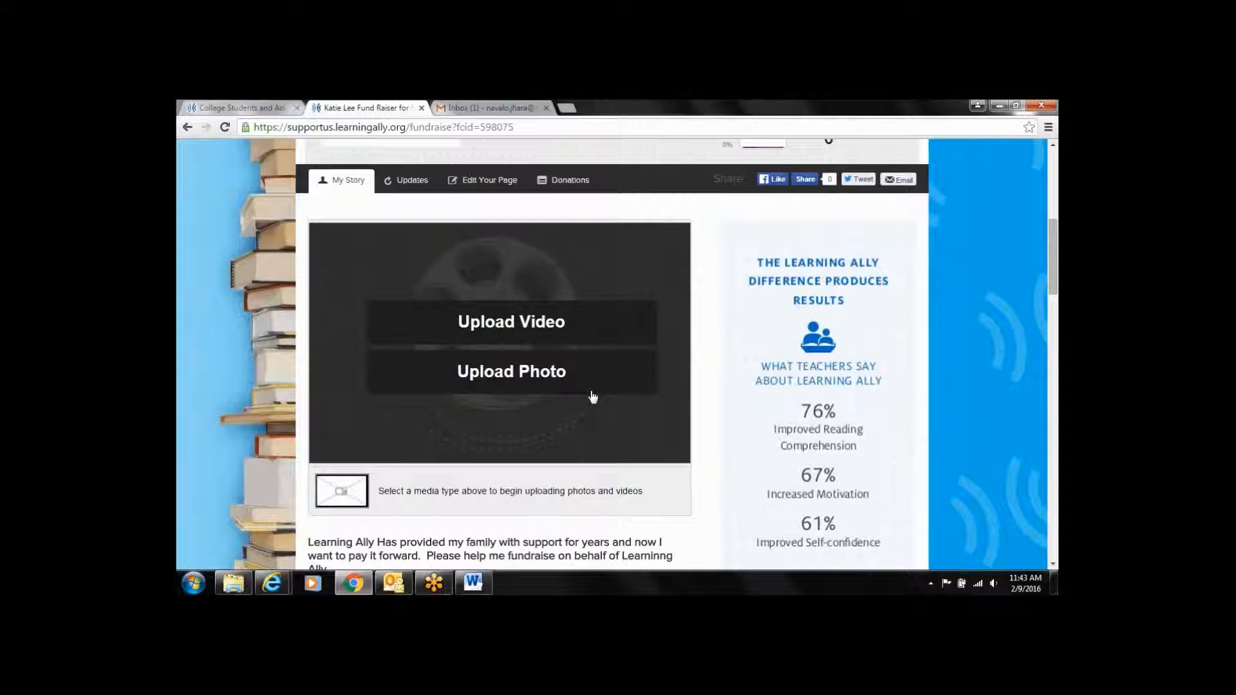
{"action": "scroll", "coordinate": [593, 398], "scroll_direction": "down", "scroll_amount": 2}
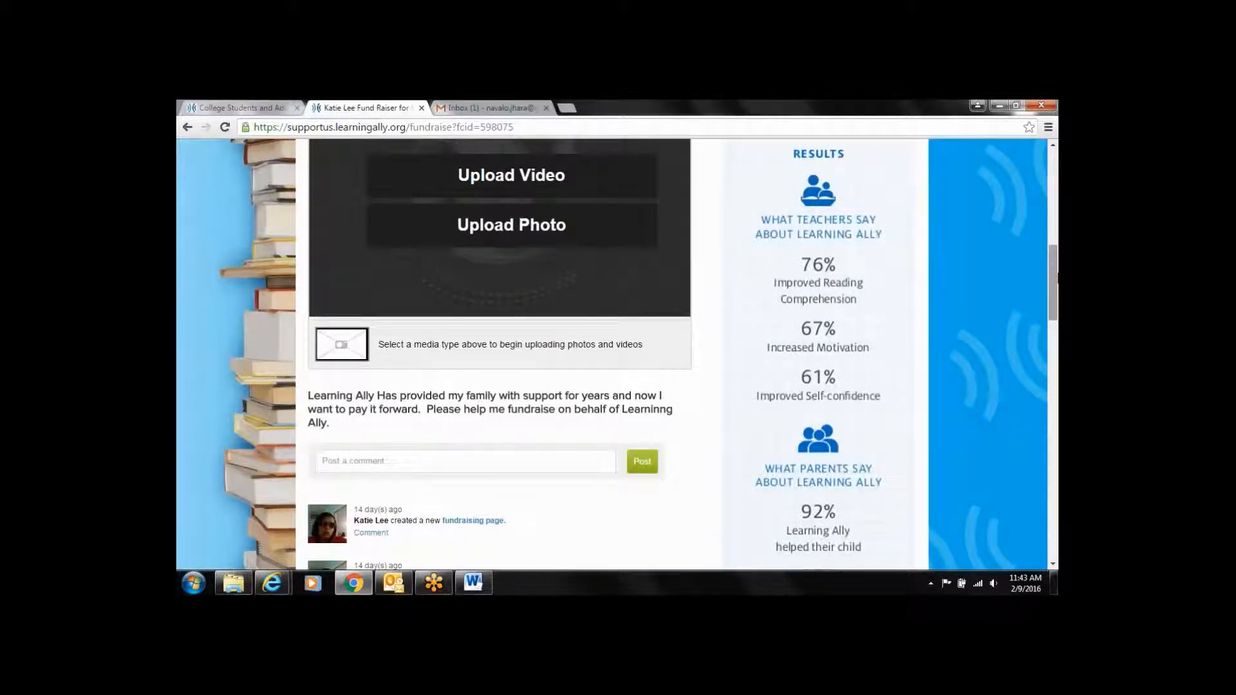
{"action": "left_click_drag", "start_coordinate": [1056, 277], "coordinate": [1054, 195]}
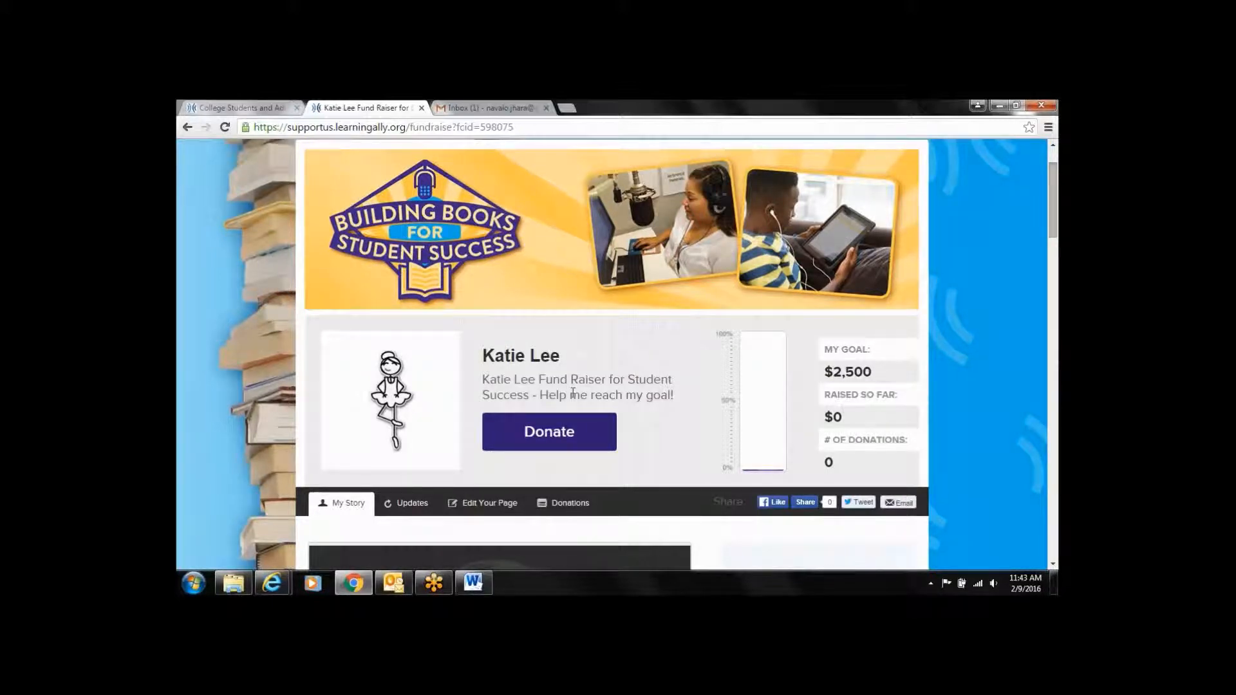
{"action": "left_click", "coordinate": [504, 507]}
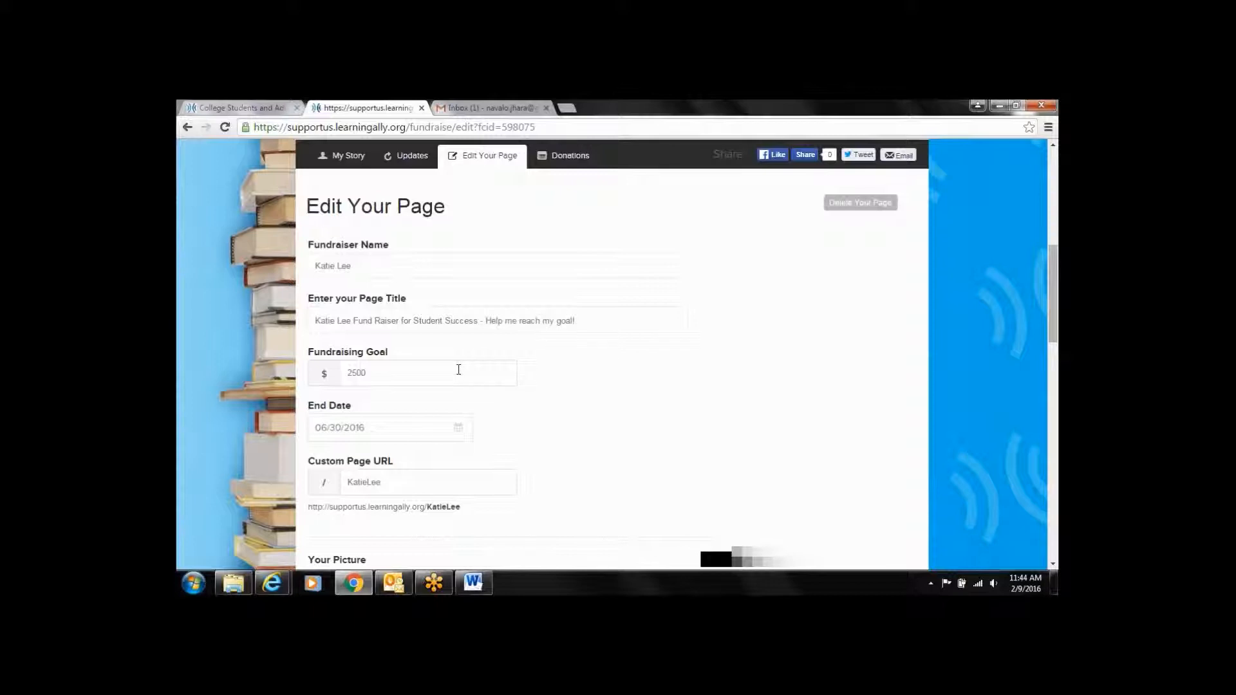
Replace the Fundraising Goal amount of 2500 with 300
{"action": "key", "text": "BackSpace"}
{"action": "key", "text": "BackSpace"}
{"action": "key", "text": "BackSpace"}
{"action": "key", "text": "BackSpace"}
{"action": "type", "text": "3000"}
{"action": "type", "text": "0"}
{"action": "key", "text": "BackSpace"}
{"action": "key", "text": "BackSpace"}
{"action": "key", "text": "BackSpace"}
{"action": "key", "text": "BackSpace"}
{"action": "key", "text": "BackSpace"}
{"action": "type", "text": "25"}
{"action": "type", "text": "0"}
{"action": "key", "text": "BackSpace"}
{"action": "key", "text": "BackSpace"}
{"action": "key", "text": "BackSpace"}
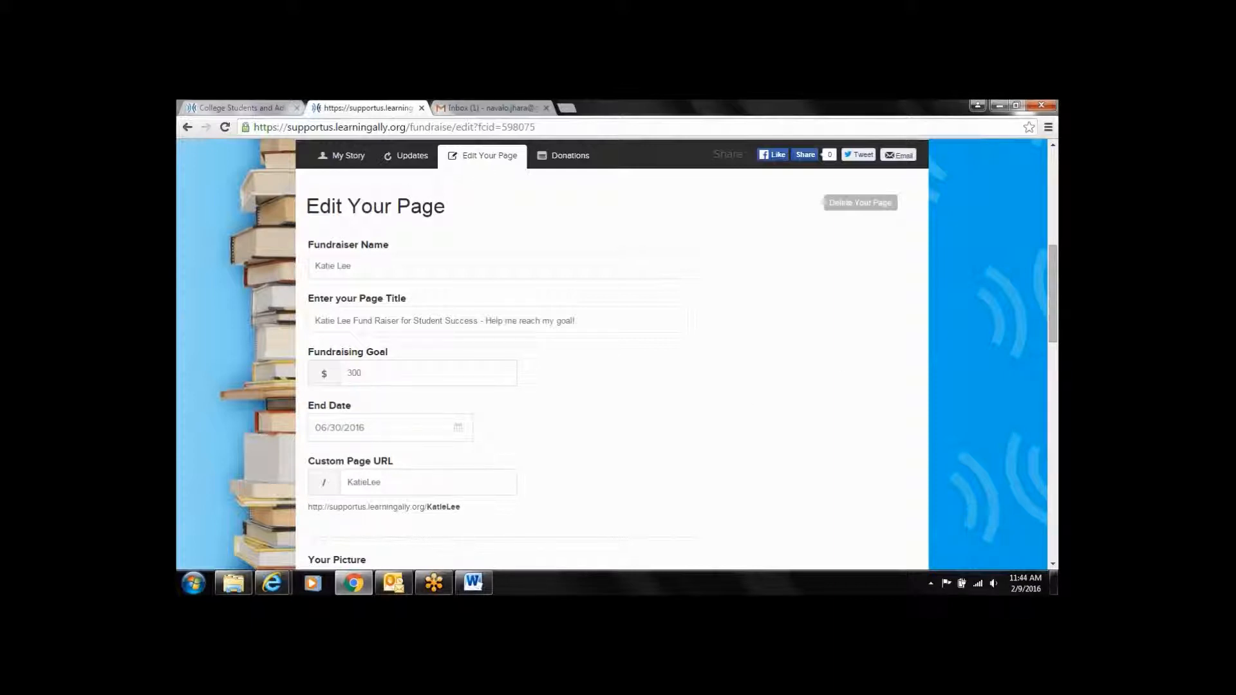
{"action": "left_click_drag", "start_coordinate": [1052, 280], "coordinate": [1051, 313]}
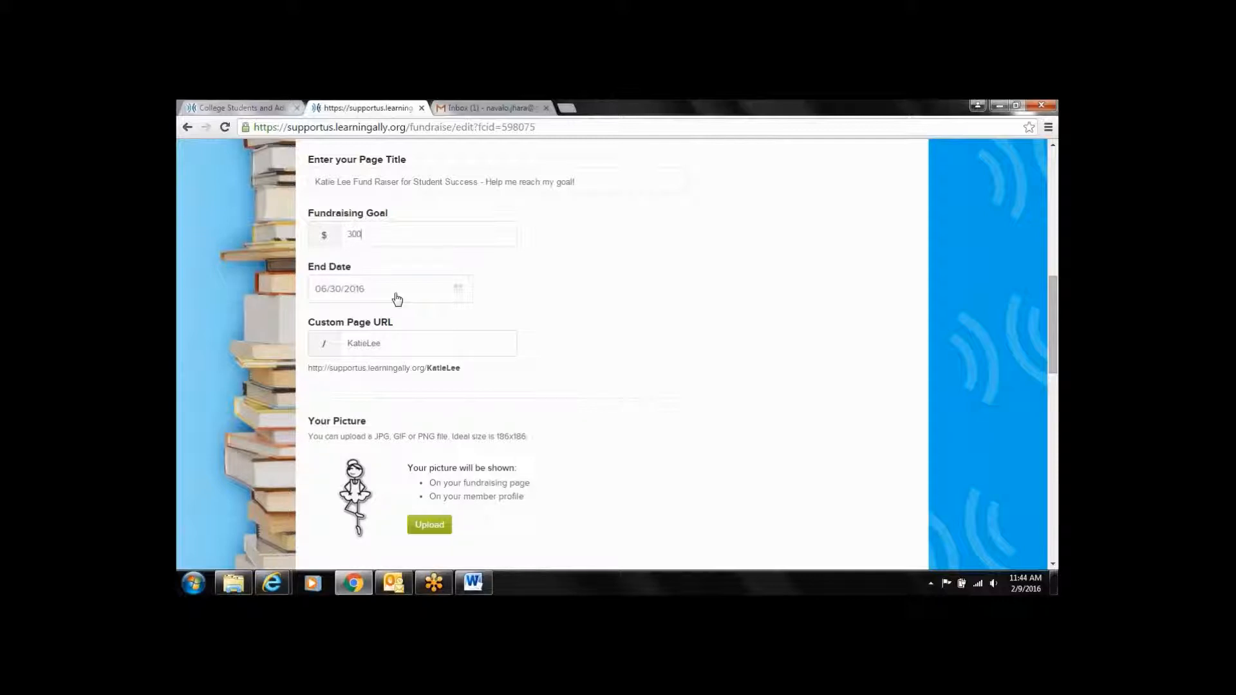
Set the End Date to December 31, 2016 using the calendar
{"action": "left_click", "coordinate": [459, 291]}
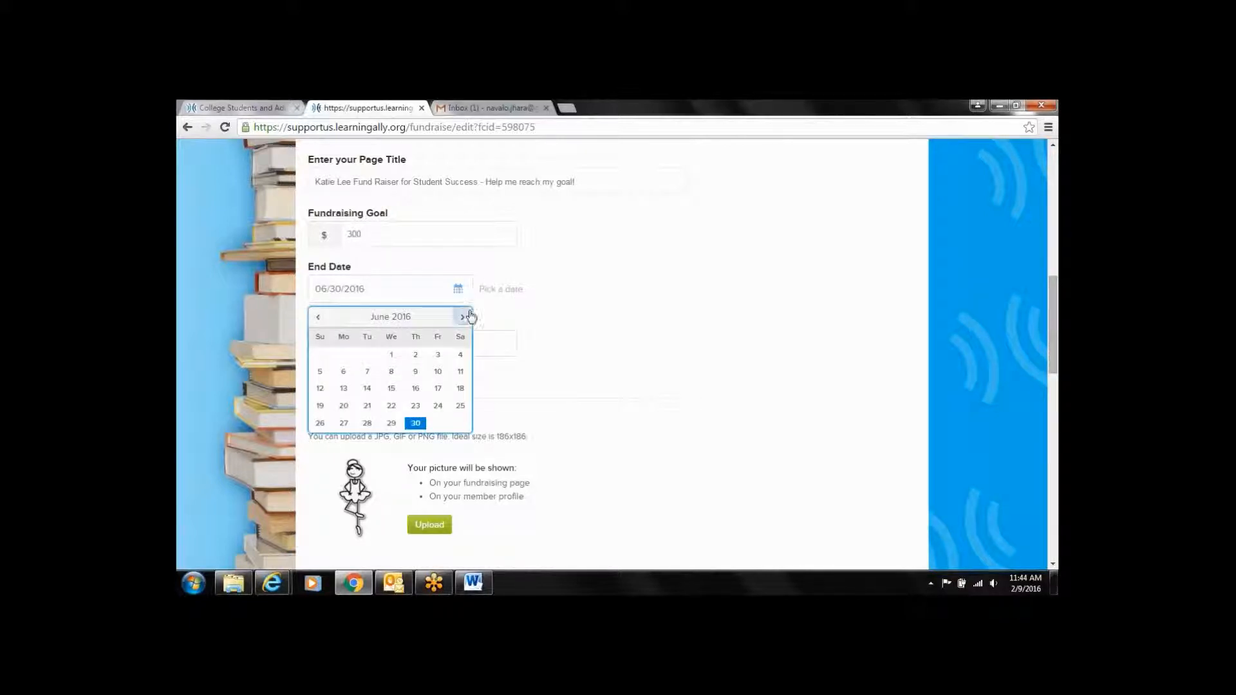
{"action": "left_click", "coordinate": [464, 317]}
{"action": "left_click", "coordinate": [463, 317]}
{"action": "left_click", "coordinate": [463, 317]}
{"action": "left_click", "coordinate": [463, 317]}
{"action": "left_click", "coordinate": [463, 317]}
{"action": "left_click", "coordinate": [463, 317]}
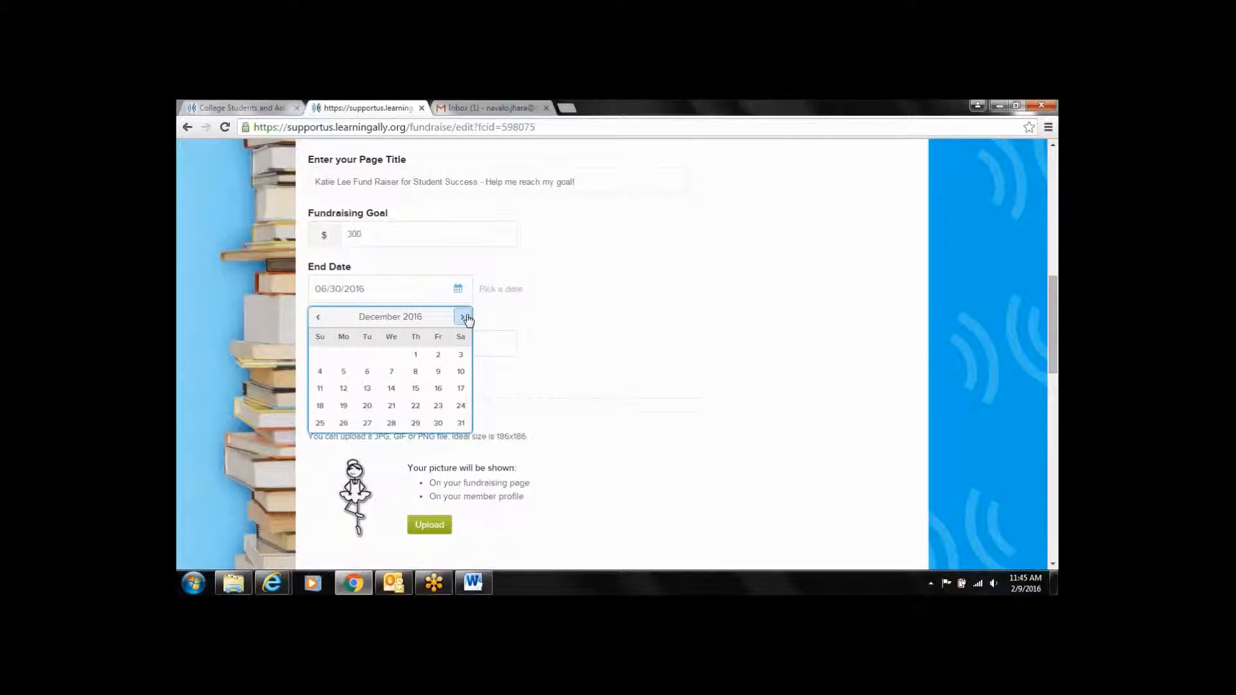
{"action": "left_click", "coordinate": [461, 423]}
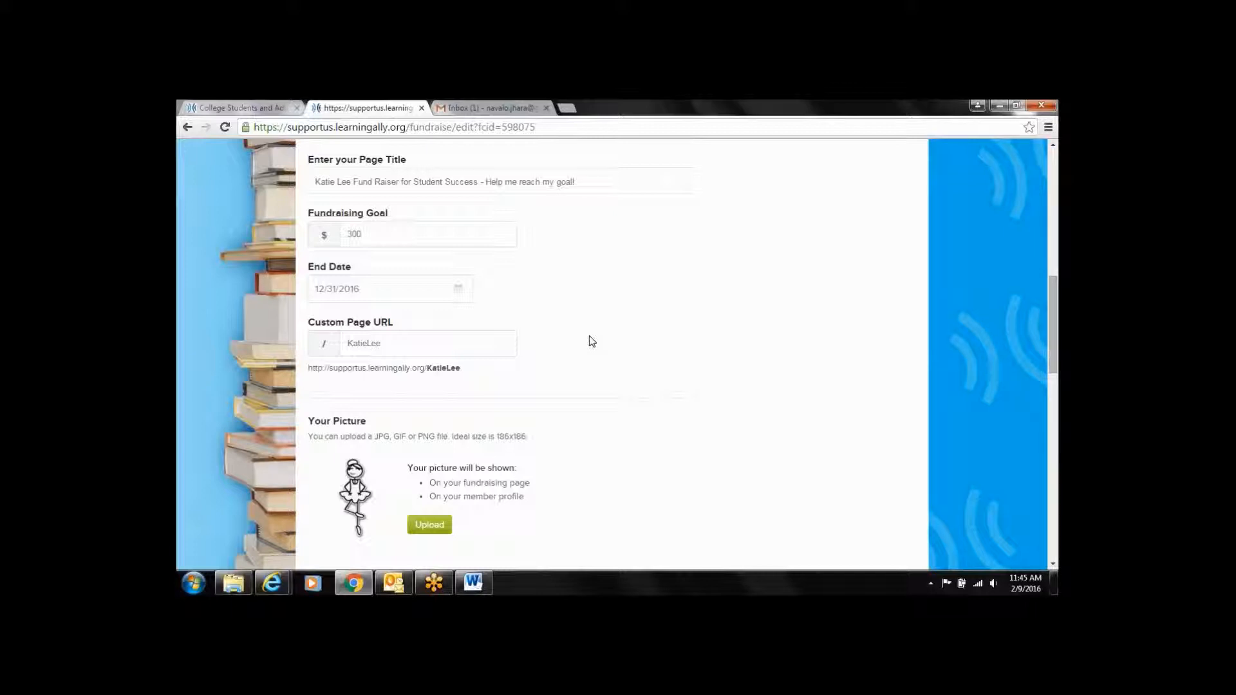
Change the Fundraising Goal from 300 back to 2500
{"action": "left_click", "coordinate": [373, 237]}
{"action": "key", "text": "BackSpace"}
{"action": "key", "text": "BackSpace"}
{"action": "key", "text": "BackSpace"}
{"action": "type", "text": "2500"}
{"action": "left_click", "coordinate": [571, 124]}
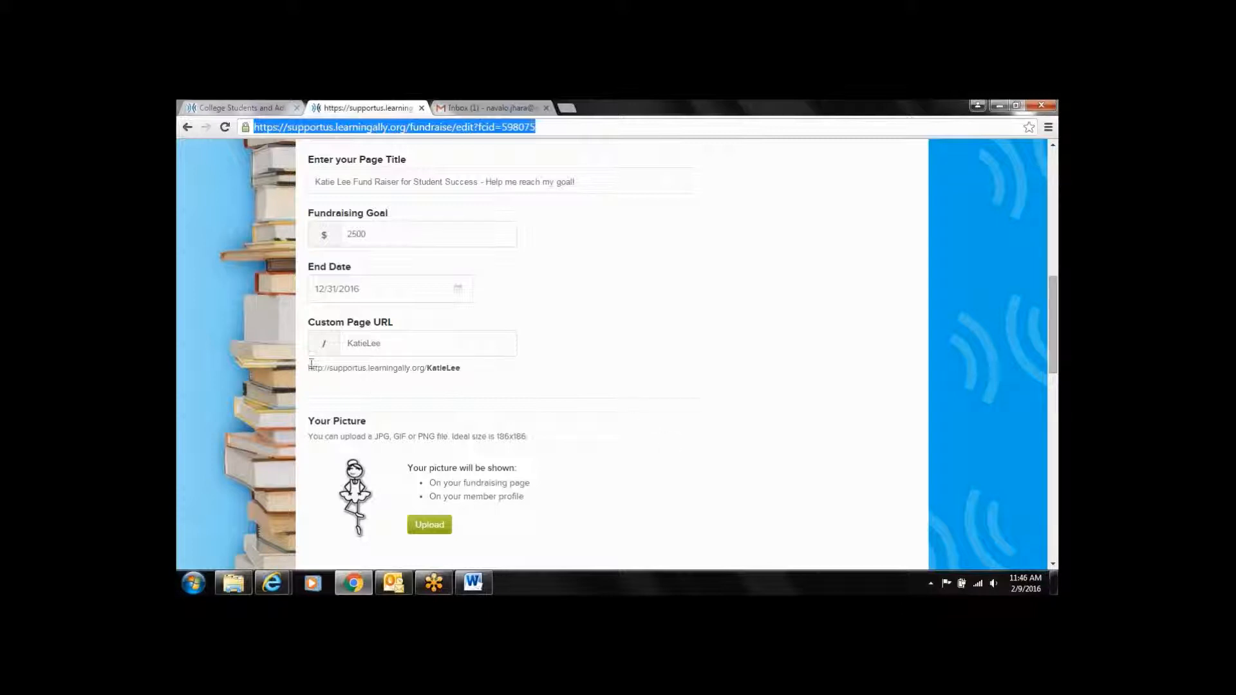
Copy the preview link shown under Custom Page URL to the clipboard
{"action": "left_click_drag", "start_coordinate": [308, 368], "coordinate": [483, 368]}
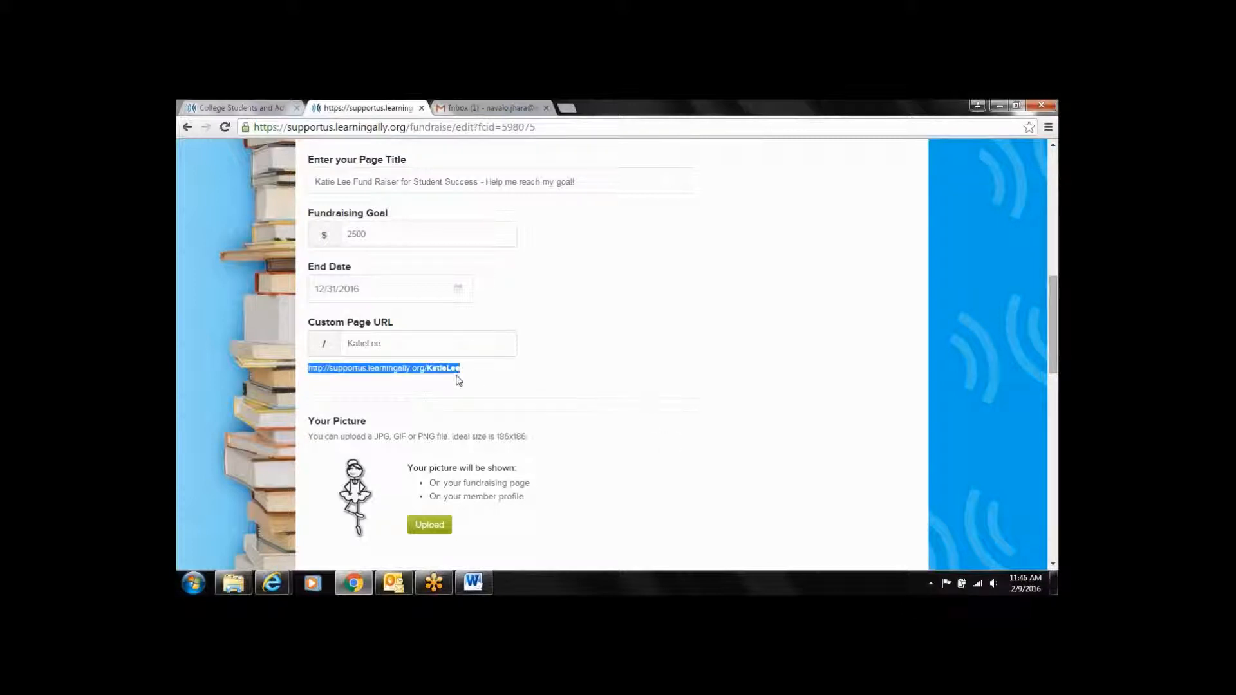
{"action": "right_click", "coordinate": [450, 373]}
{"action": "left_click", "coordinate": [468, 385]}
{"action": "left_click_drag", "start_coordinate": [1054, 289], "coordinate": [1054, 245]}
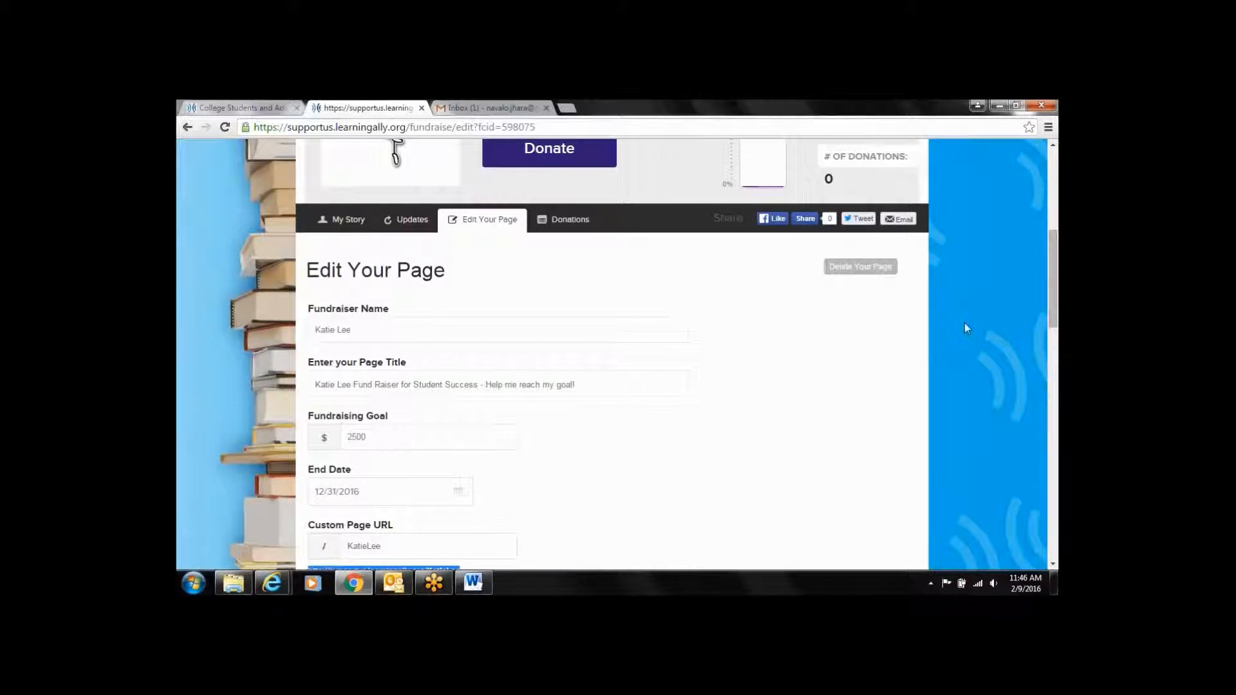
{"action": "left_click_drag", "start_coordinate": [1056, 301], "coordinate": [1055, 374]}
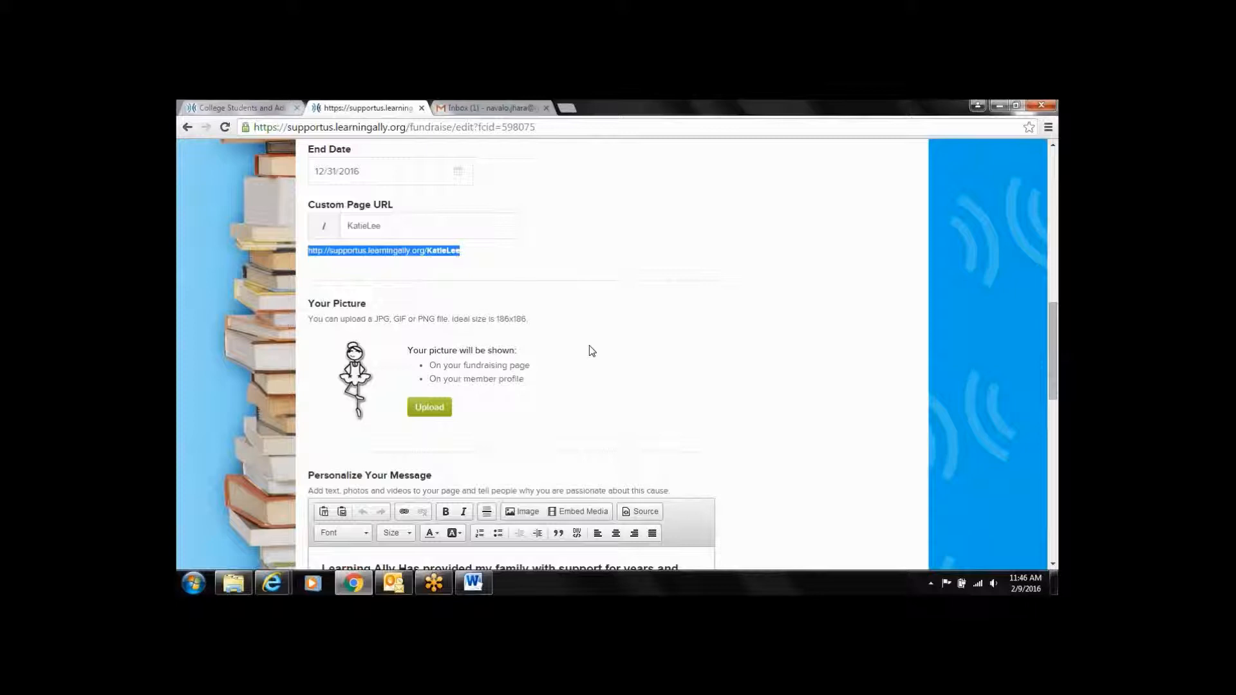
Upload the Workout image as the profile picture, replacing the ballerina
{"action": "left_click", "coordinate": [431, 408]}
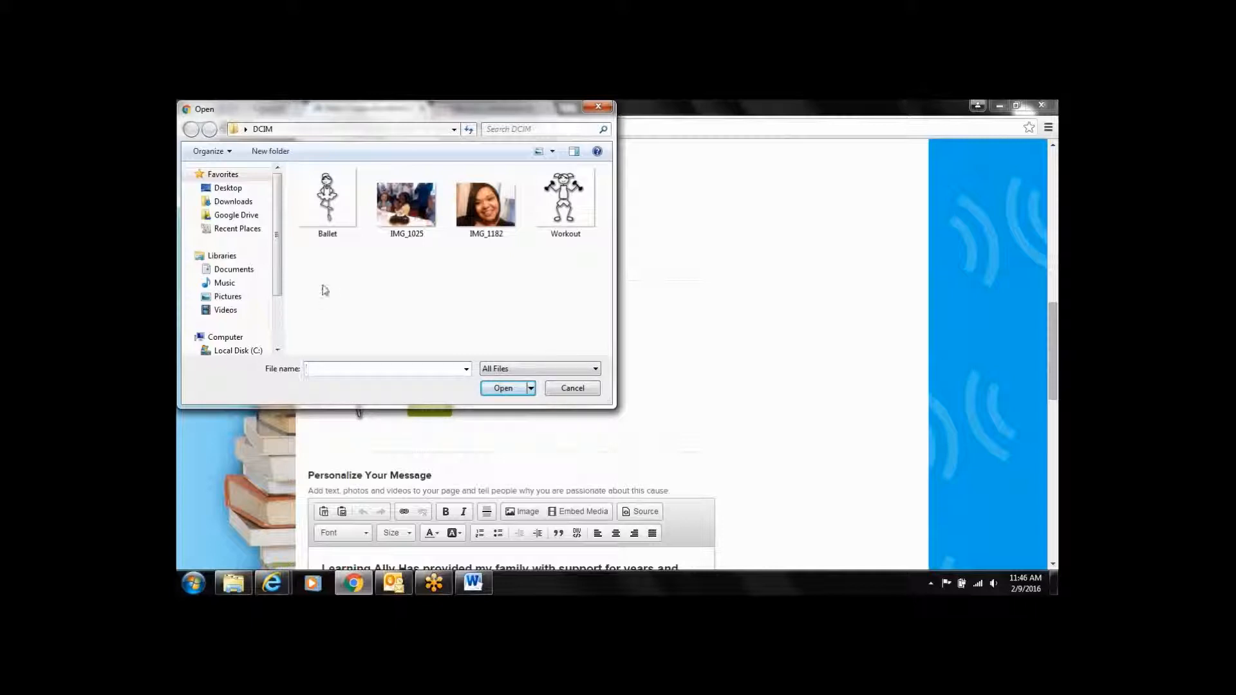
{"action": "left_click", "coordinate": [564, 203]}
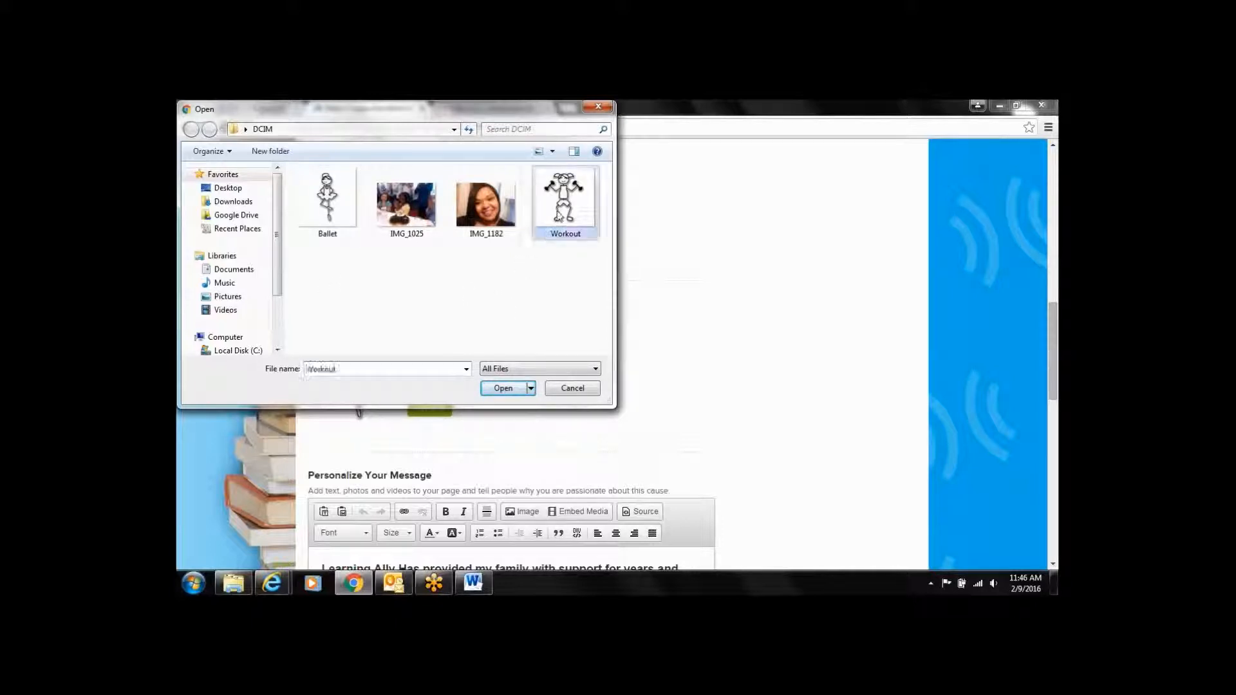
{"action": "left_click", "coordinate": [515, 388]}
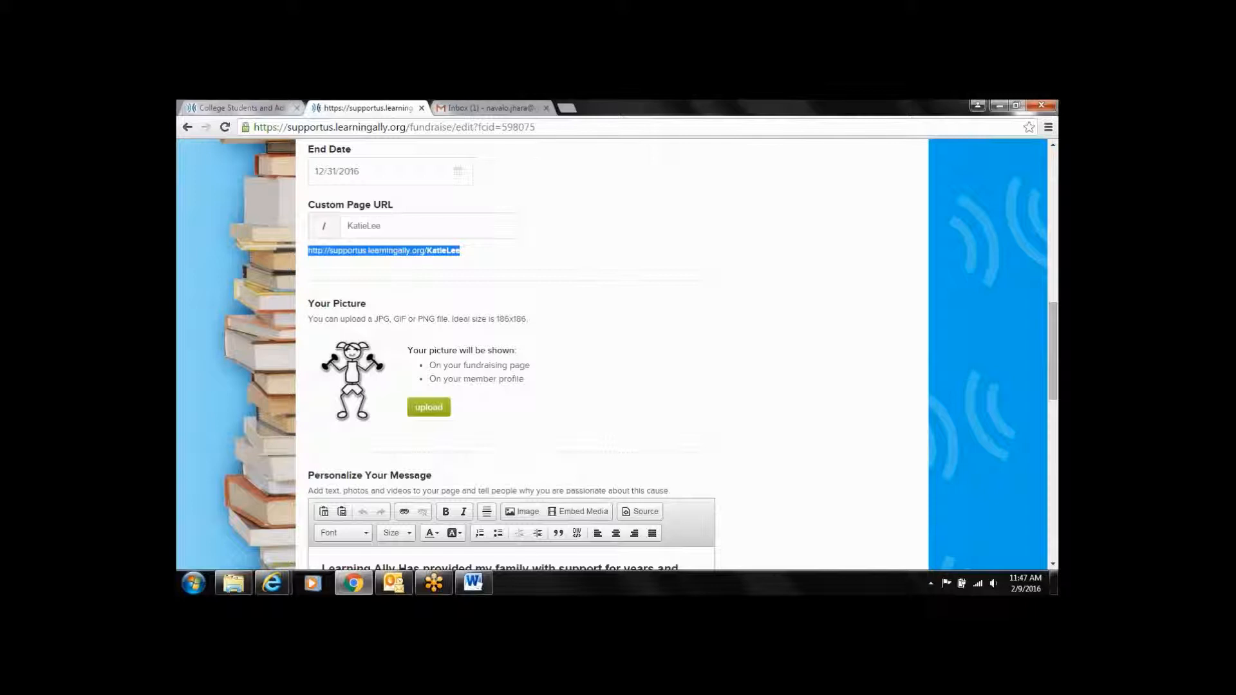
{"action": "left_click_drag", "start_coordinate": [1056, 343], "coordinate": [1056, 359]}
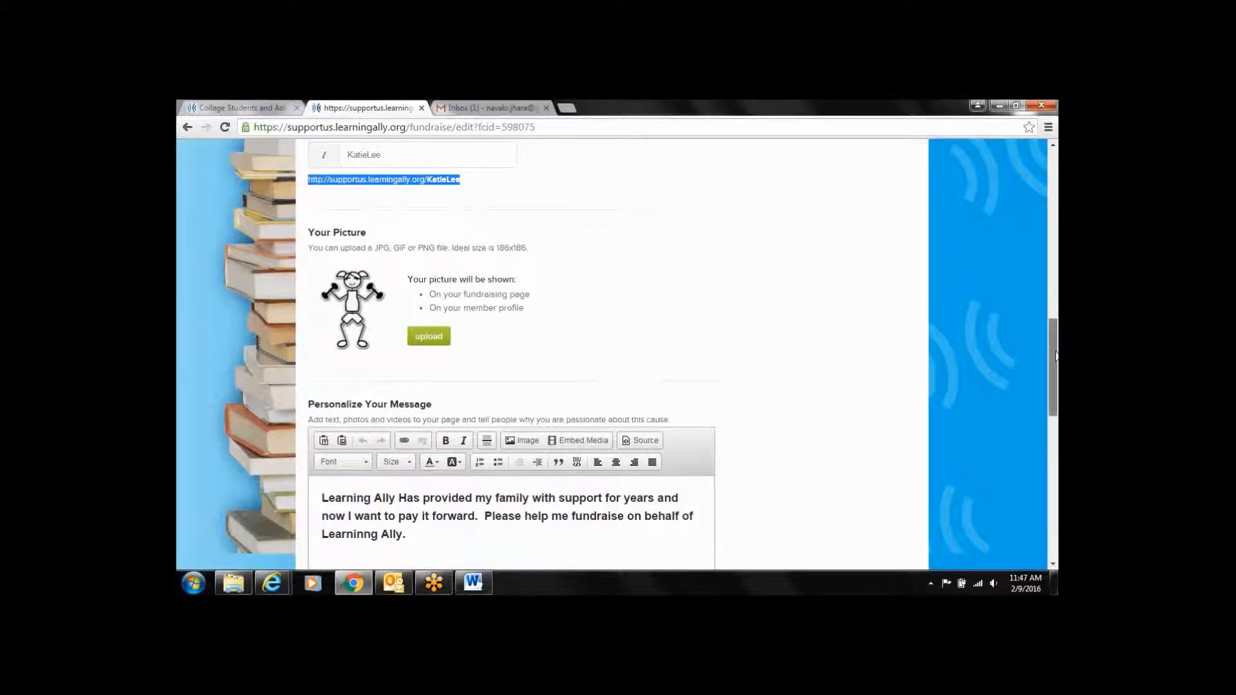
Change 'Has' to lowercase 'has' in the personal message
{"action": "scroll", "coordinate": [1056, 360], "scroll_direction": "down", "scroll_amount": 1}
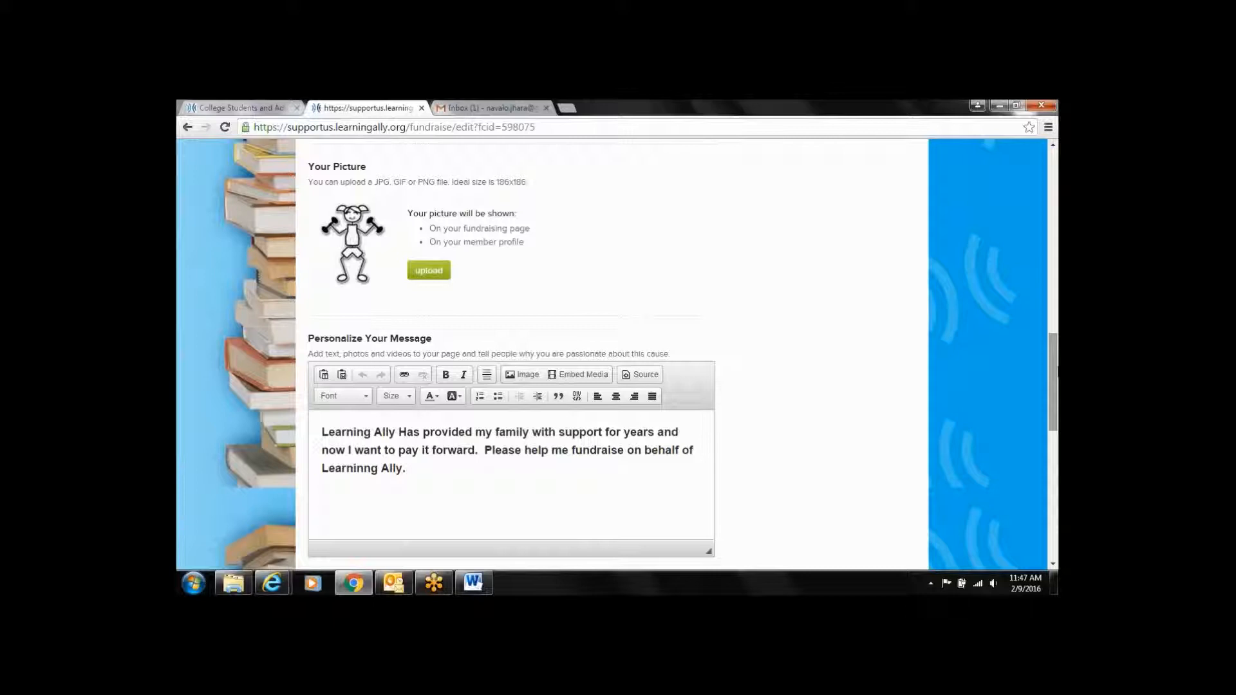
{"action": "left_click", "coordinate": [407, 431]}
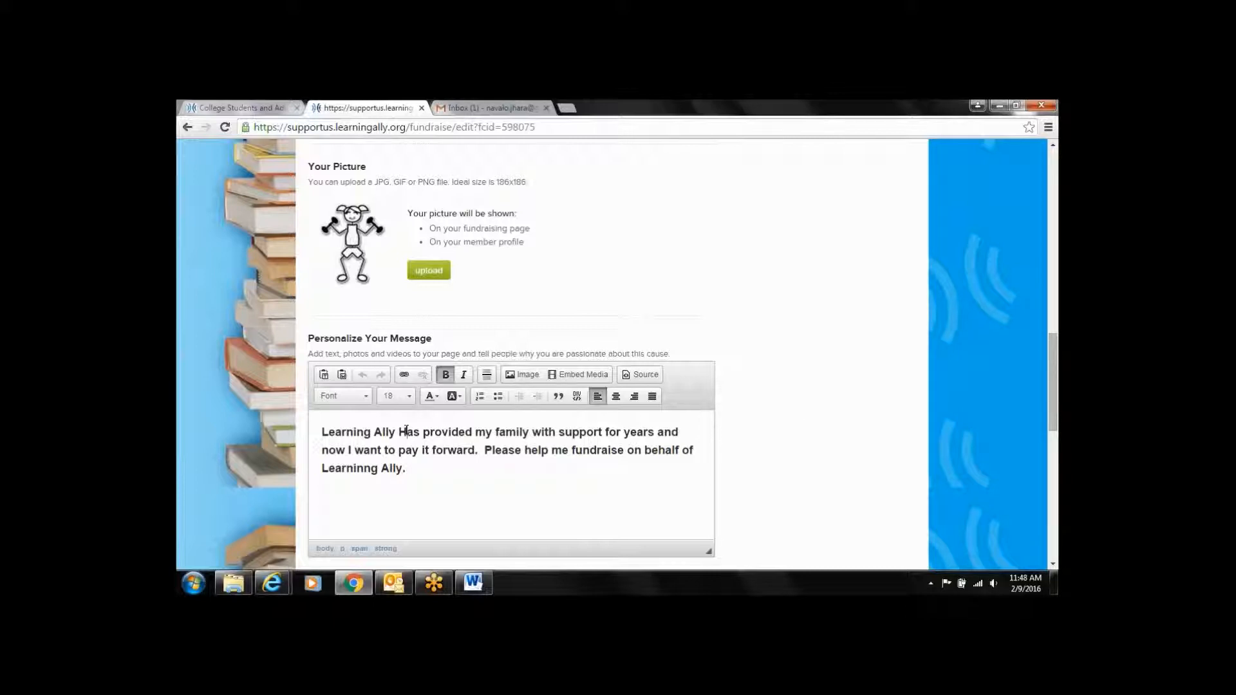
{"action": "key", "text": "BackSpace"}
{"action": "type", "text": "h"}
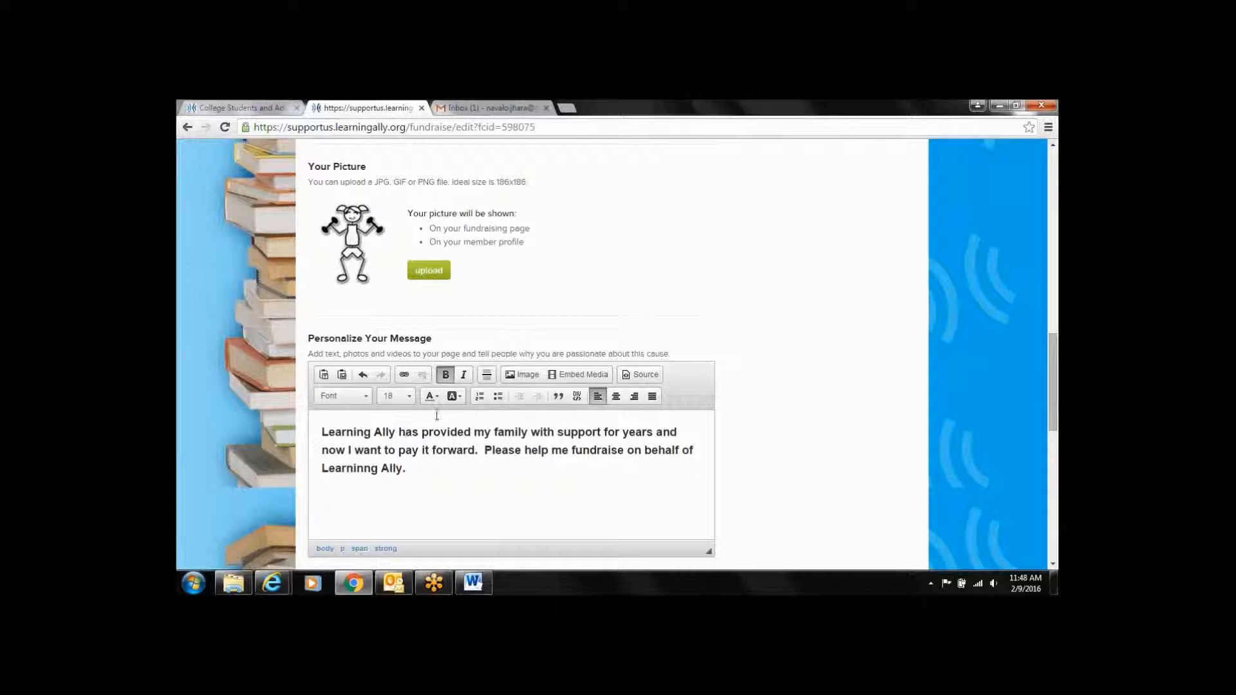
{"action": "left_click", "coordinate": [531, 476]}
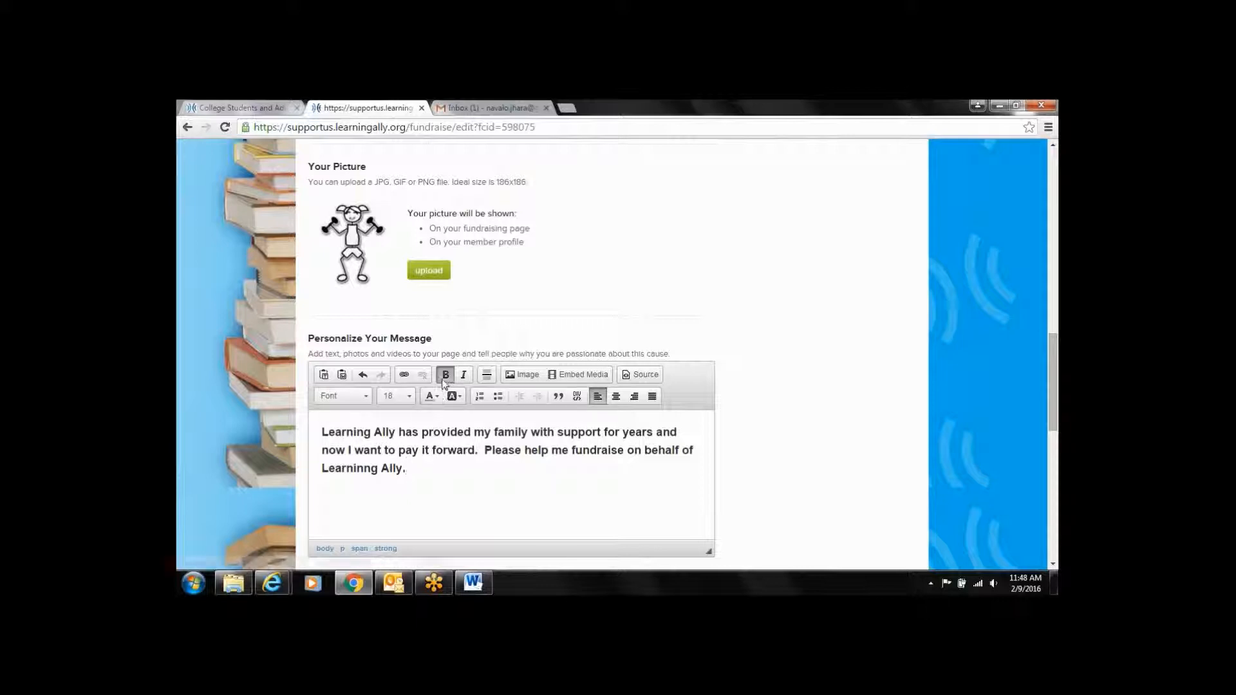
Turn off bold formatting for the entire personal message text
{"action": "left_click_drag", "start_coordinate": [321, 432], "coordinate": [416, 468]}
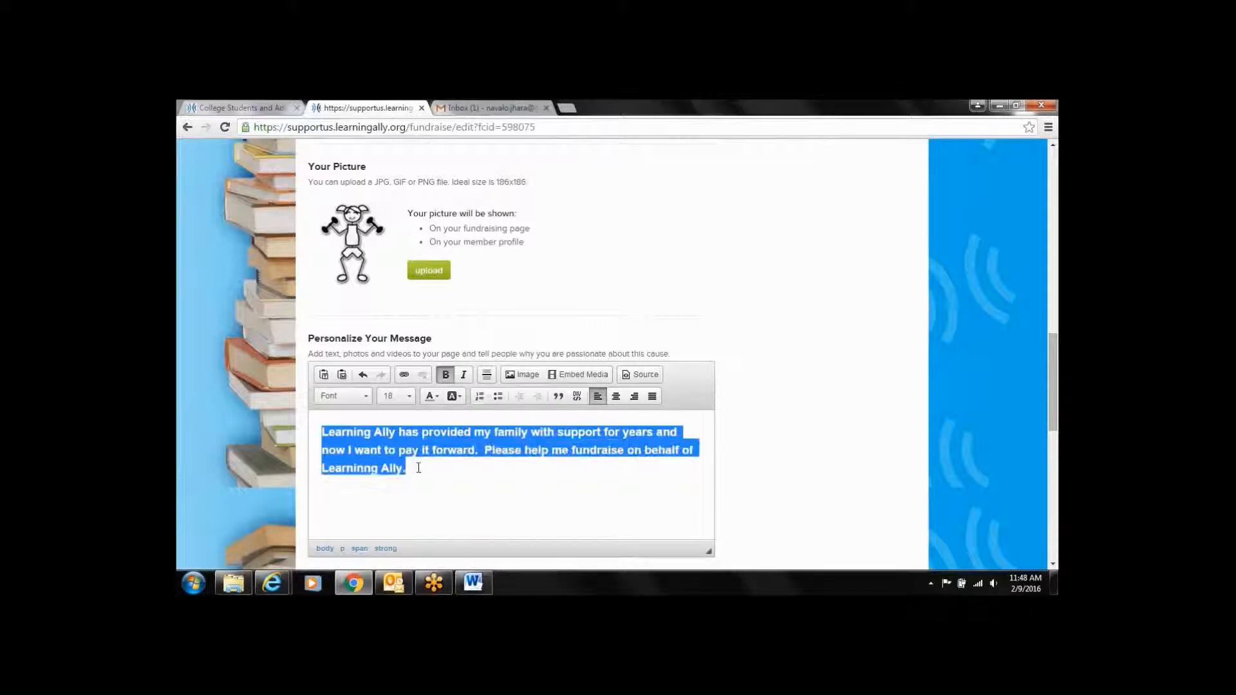
{"action": "left_click", "coordinate": [445, 376]}
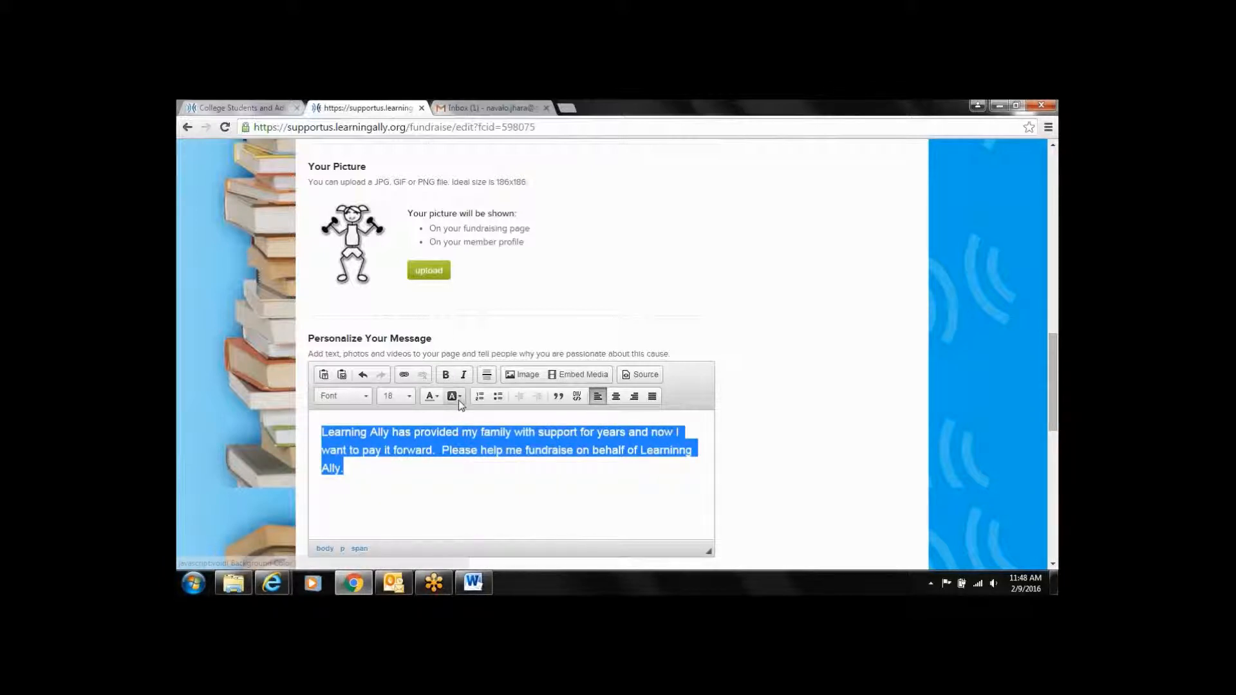
{"action": "left_click", "coordinate": [460, 400]}
{"action": "left_click", "coordinate": [440, 399]}
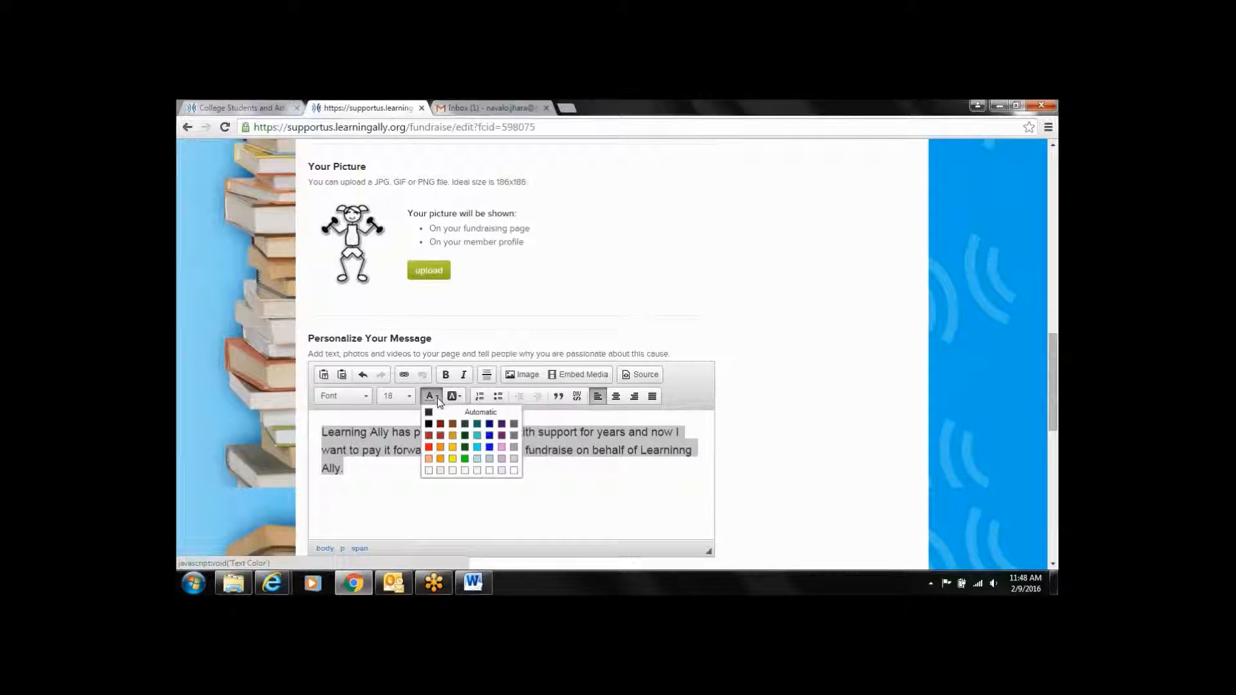
{"action": "left_click", "coordinate": [499, 499]}
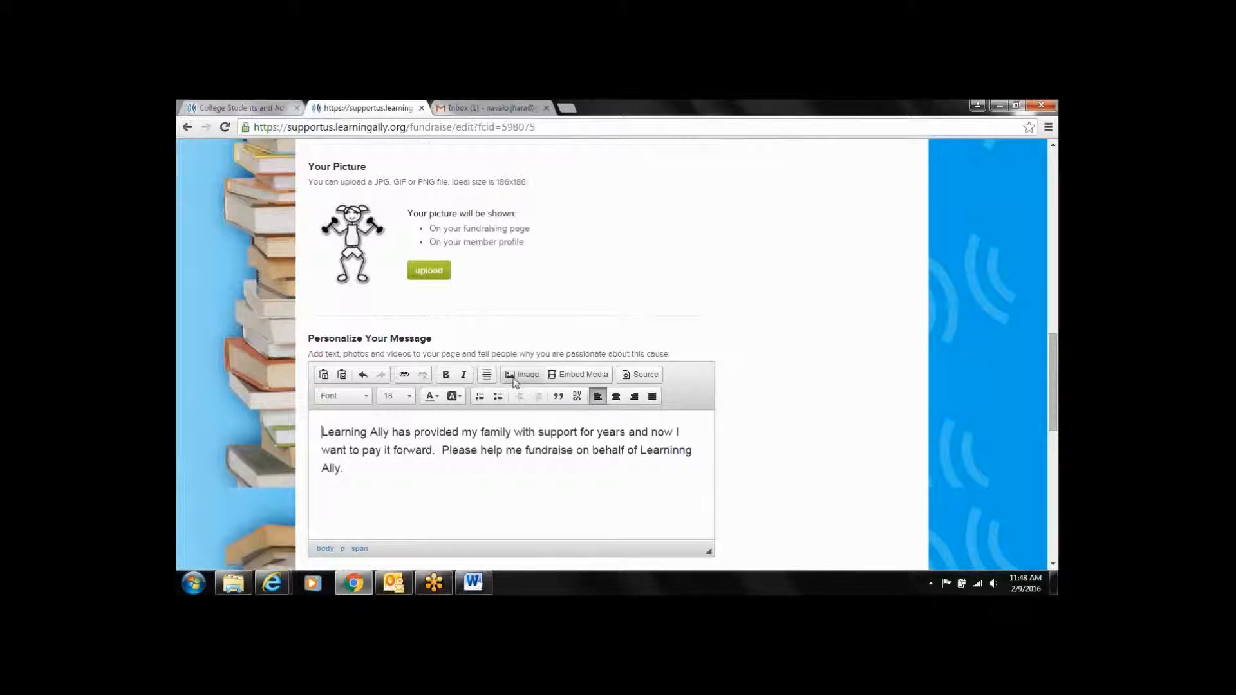
{"action": "left_click", "coordinate": [520, 374]}
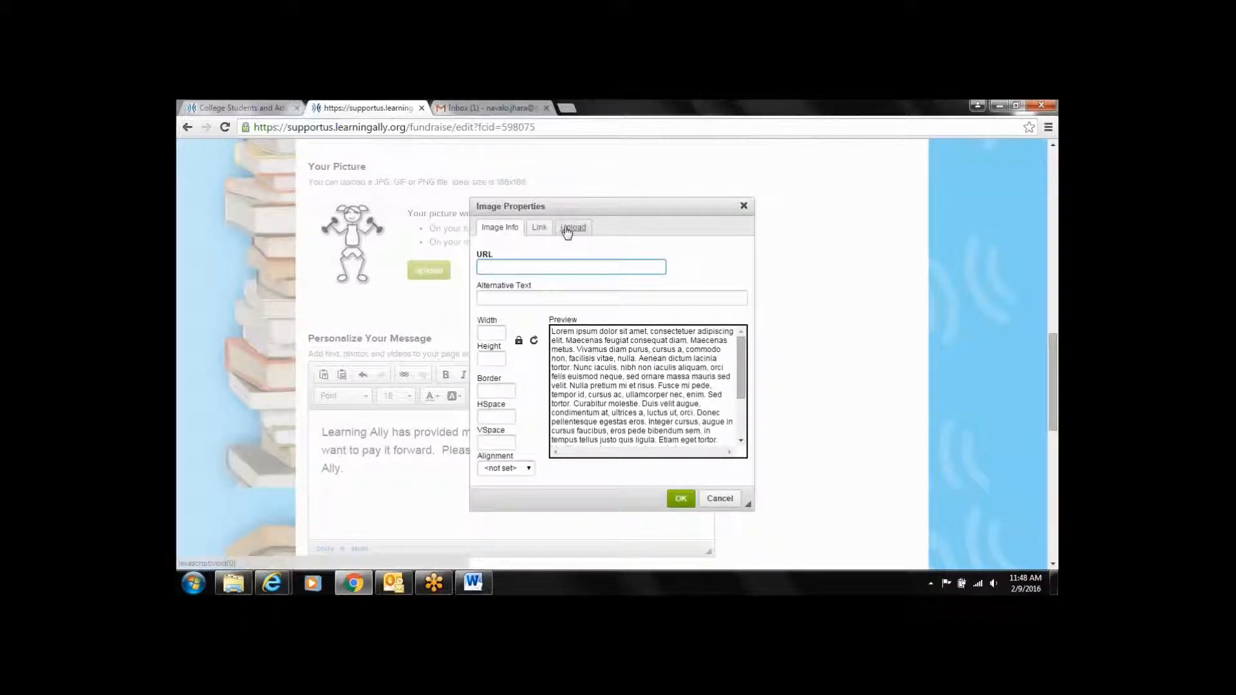
{"action": "left_click", "coordinate": [572, 228]}
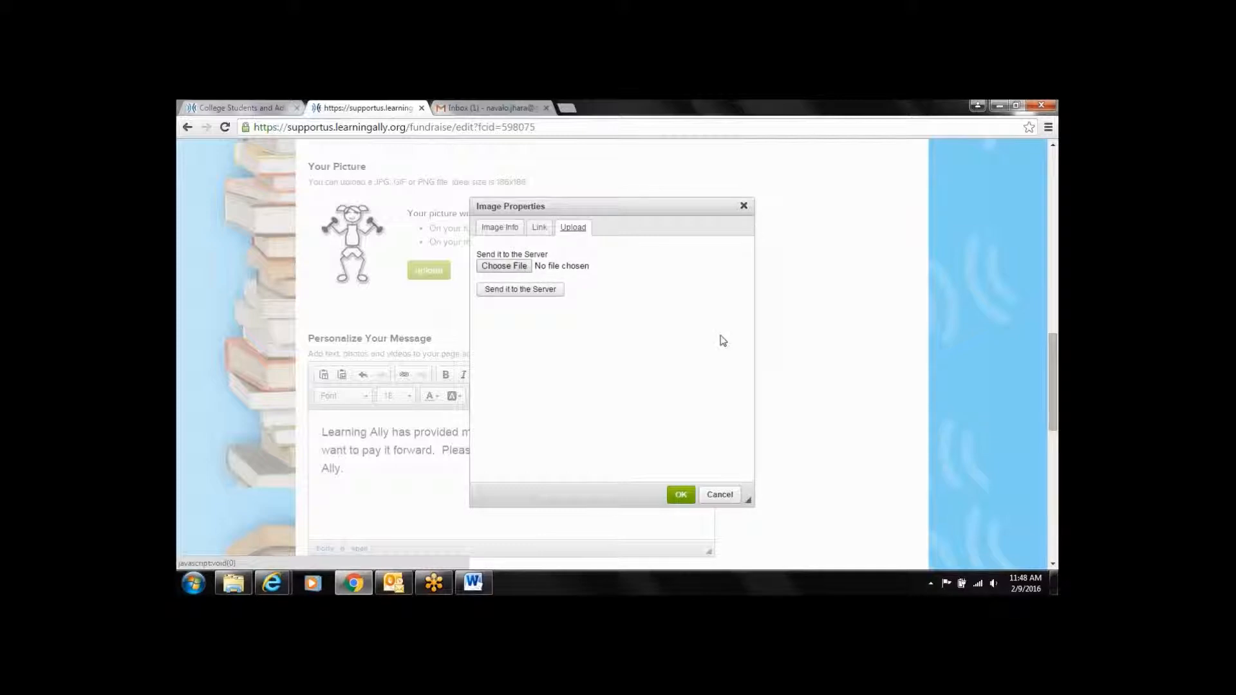
{"action": "left_click", "coordinate": [719, 495]}
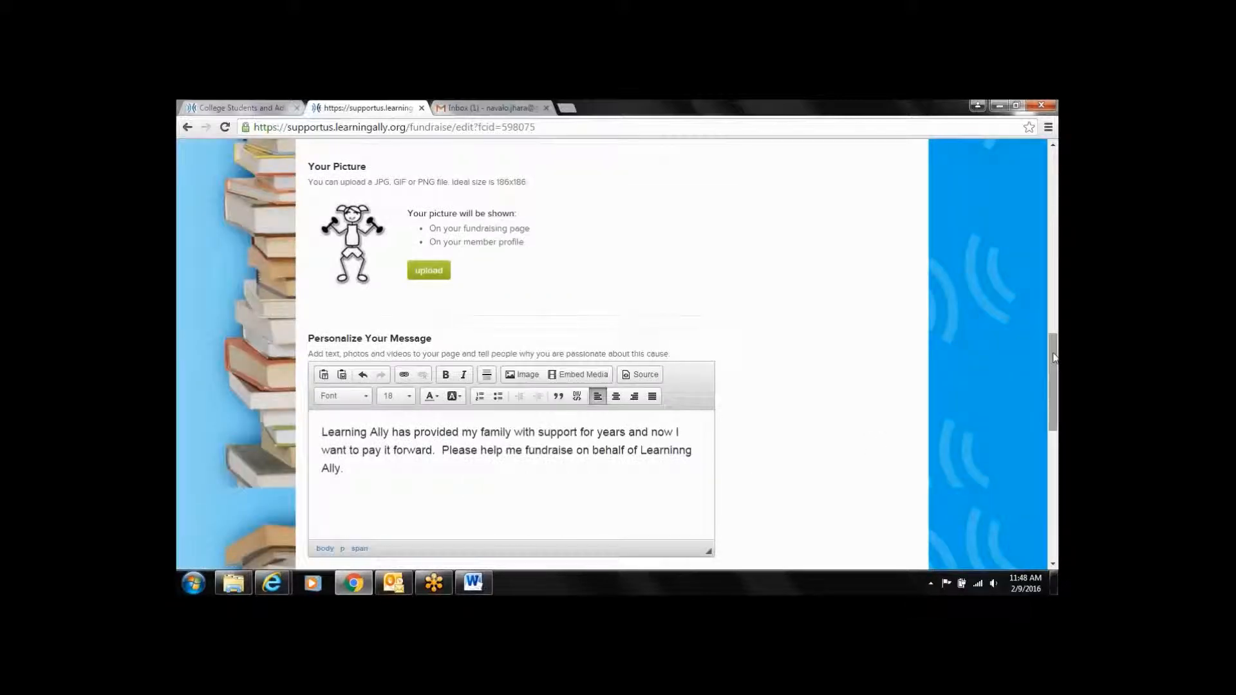
Correct 'Learninng' to 'Learning' at the end of the personal message
{"action": "scroll", "coordinate": [1057, 373], "scroll_direction": "down", "scroll_amount": 1}
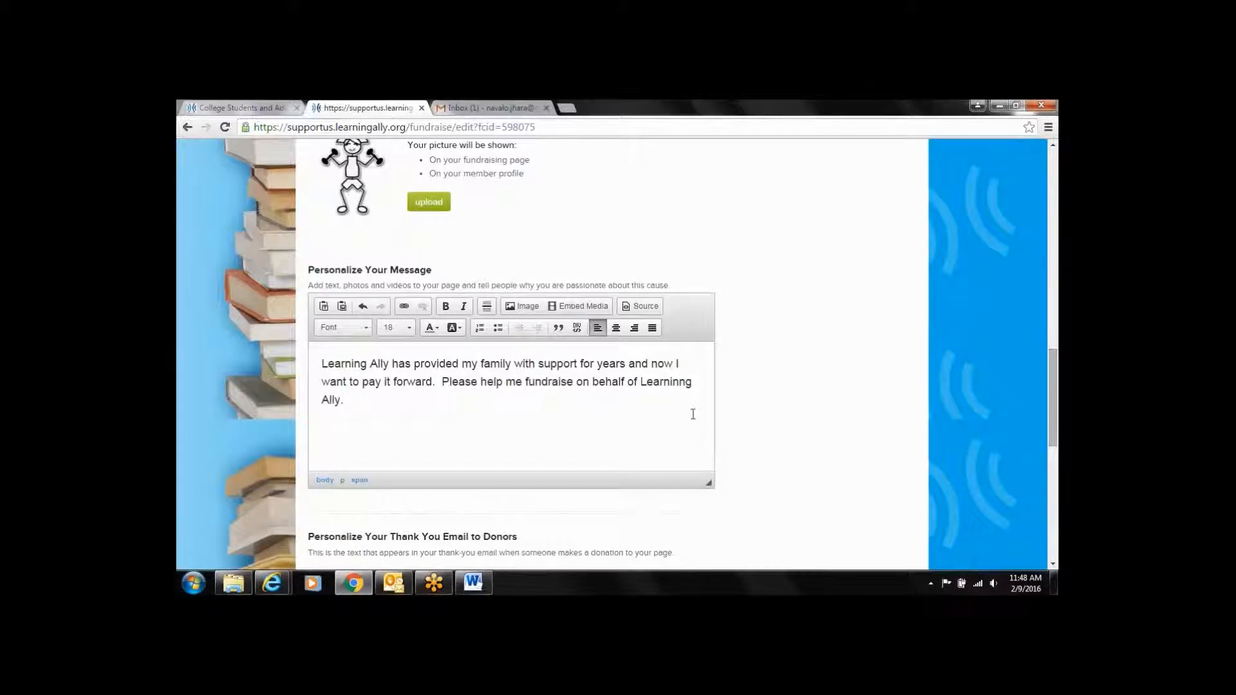
{"action": "left_click", "coordinate": [680, 386]}
{"action": "key", "text": "BackSpace"}
{"action": "scroll", "coordinate": [1056, 386], "scroll_direction": "down", "scroll_amount": 2}
{"action": "scroll", "coordinate": [1055, 386], "scroll_direction": "down", "scroll_amount": 3}
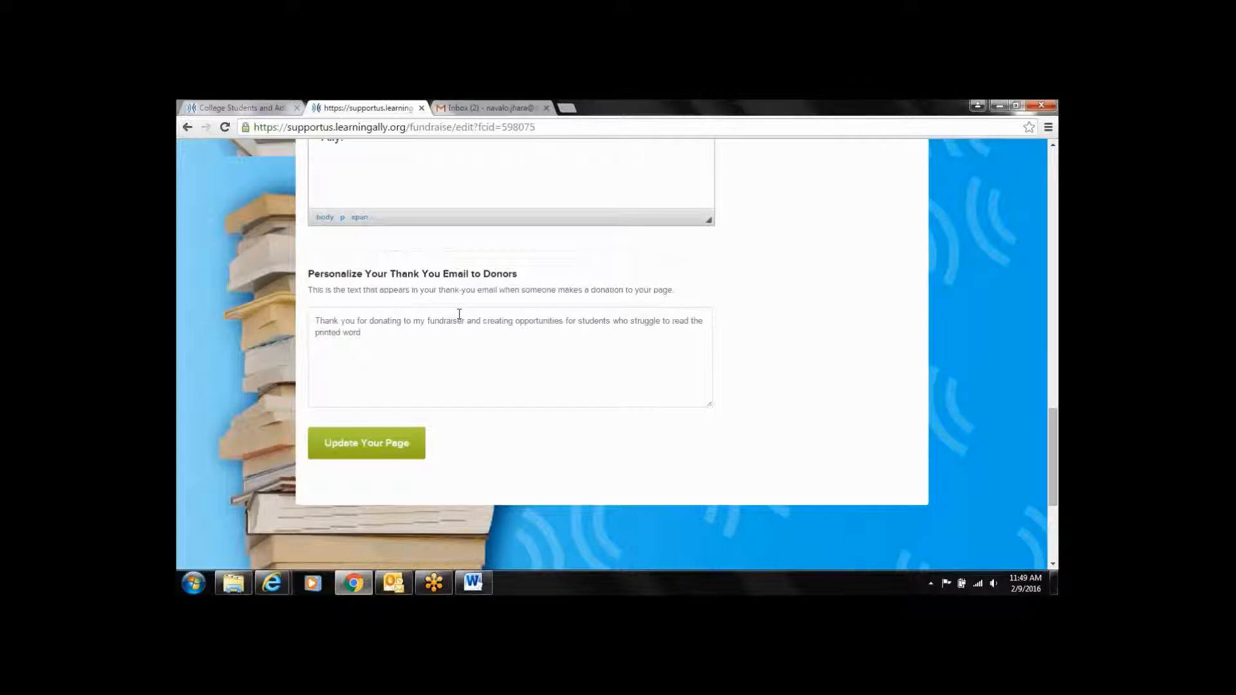
Select all the text in the donor thank-you email box
{"action": "left_click_drag", "start_coordinate": [315, 320], "coordinate": [385, 341]}
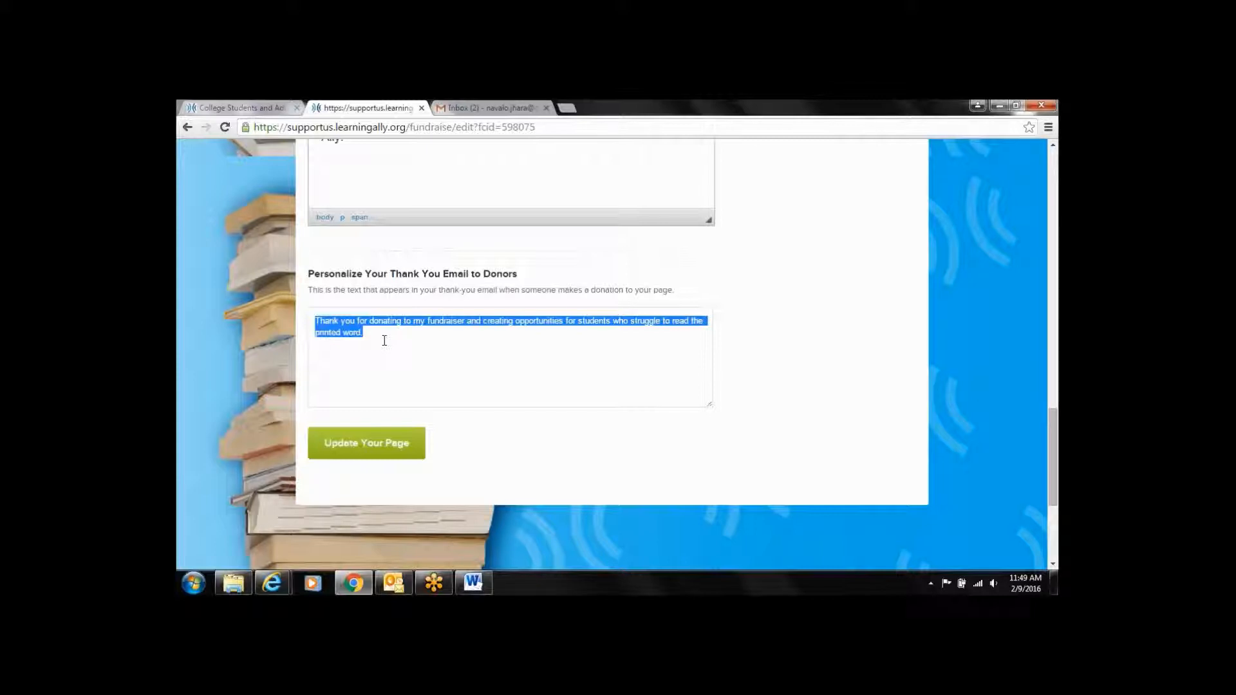
Save the edits with Update Your Page and review the published fundraiser page
{"action": "left_click", "coordinate": [397, 447]}
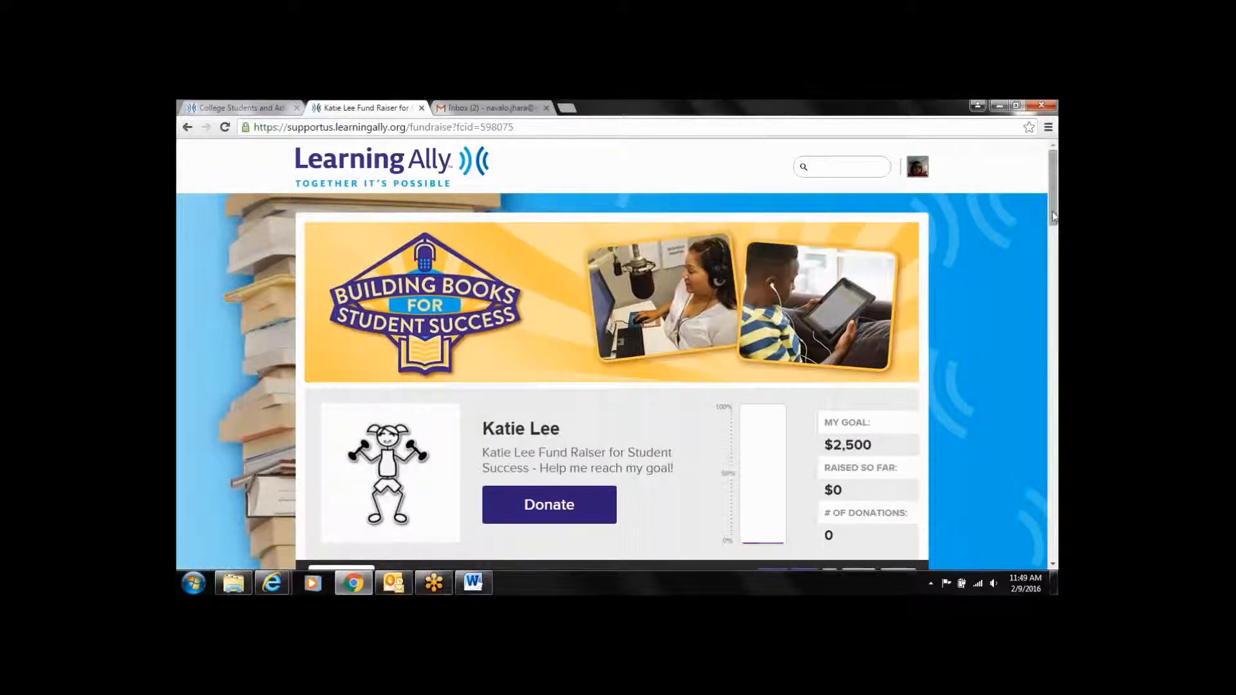
{"action": "scroll", "coordinate": [1055, 235], "scroll_direction": "down", "scroll_amount": 2}
{"action": "scroll", "coordinate": [1055, 235], "scroll_direction": "down", "scroll_amount": 5}
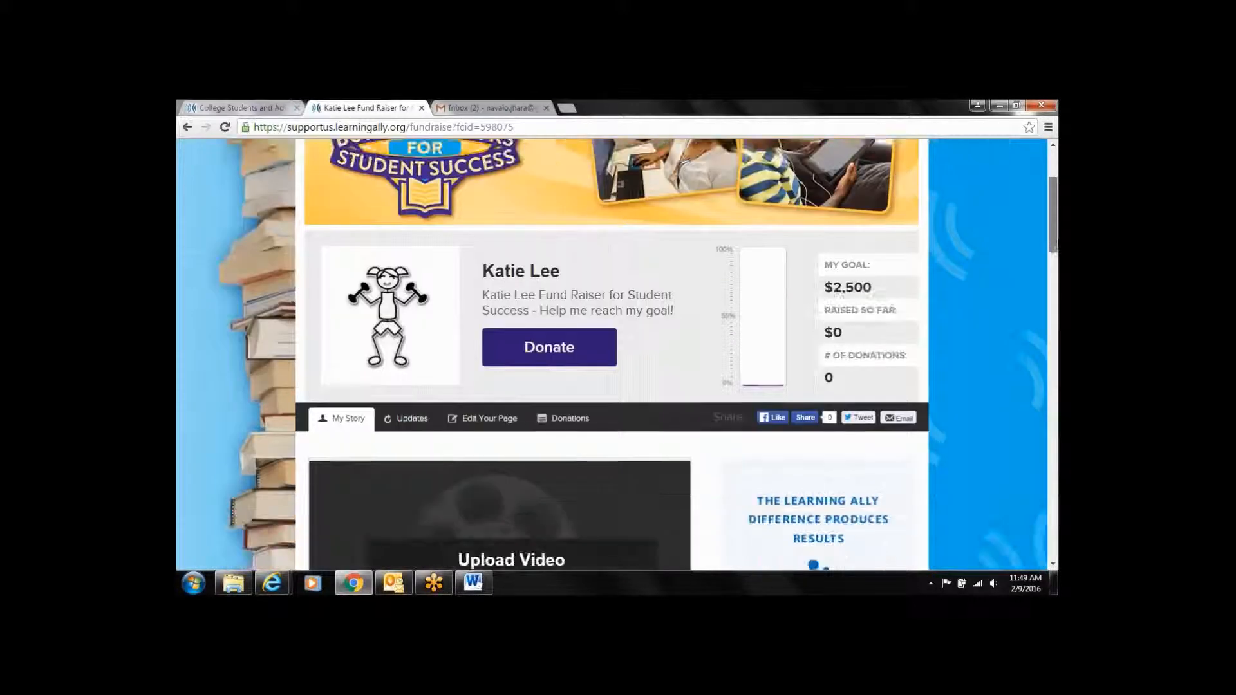
{"action": "scroll", "coordinate": [1055, 293], "scroll_direction": "down", "scroll_amount": 4}
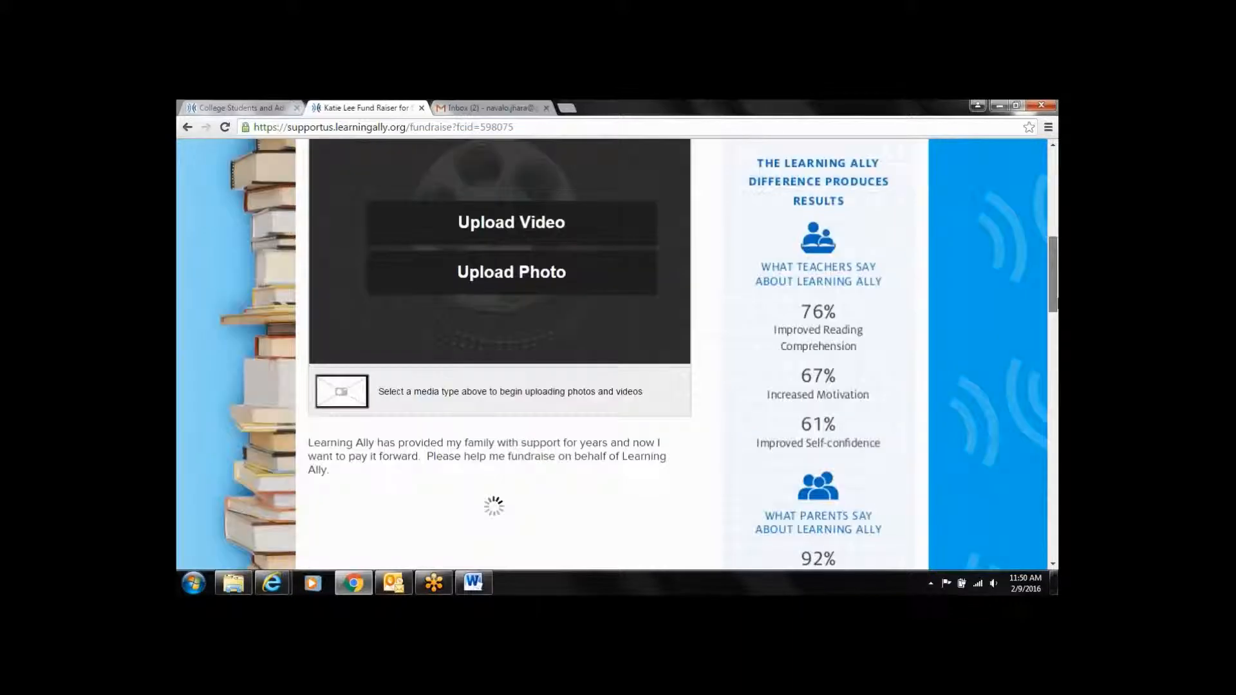
{"action": "scroll", "coordinate": [1049, 291], "scroll_direction": "up", "scroll_amount": 4}
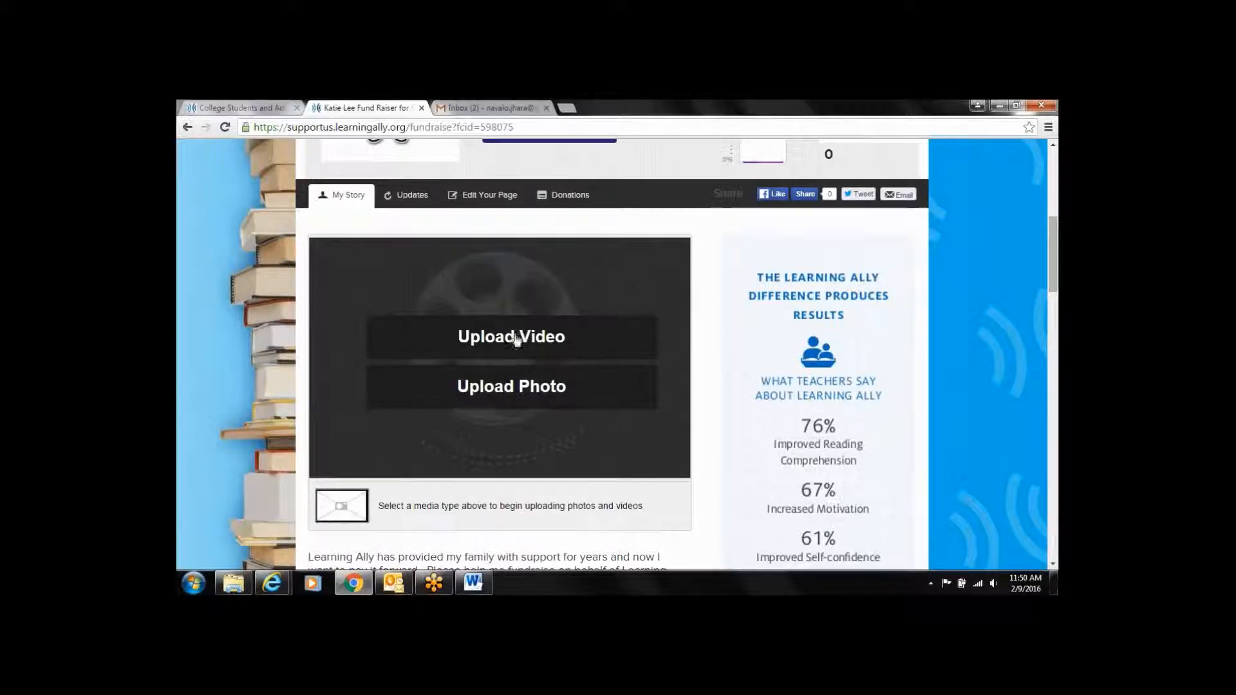
Upload the Ballet image as a photo in the story's media area
{"action": "left_click", "coordinate": [516, 342]}
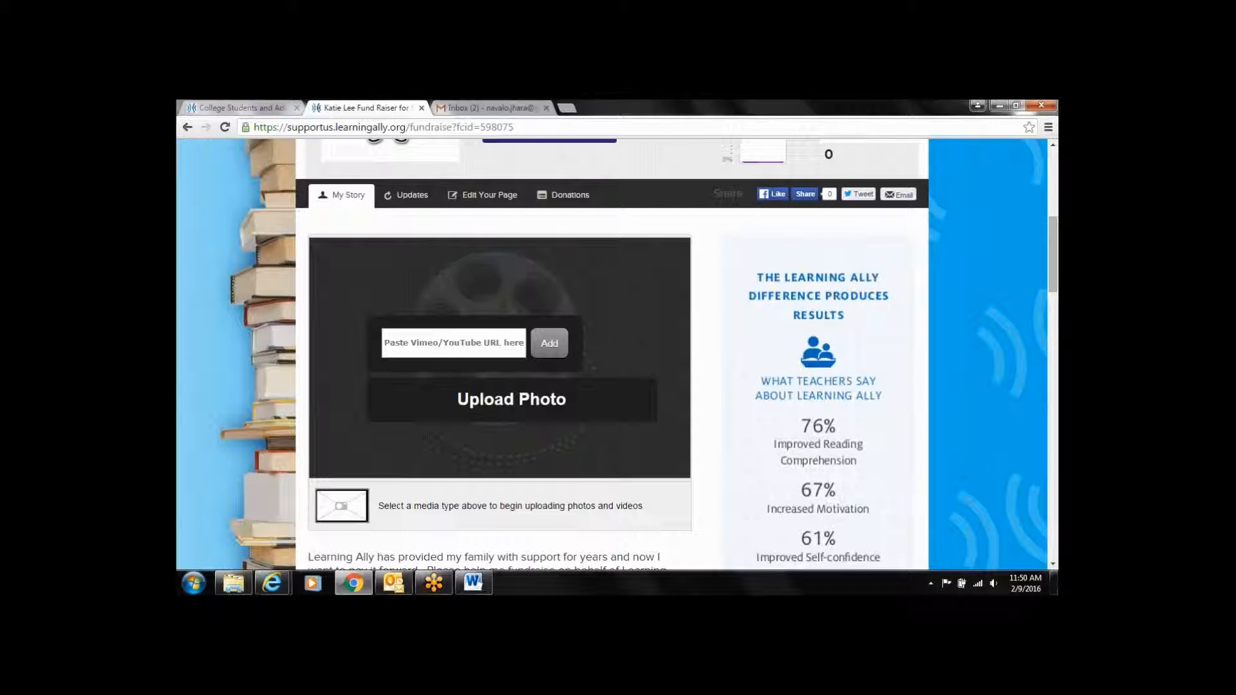
{"action": "left_click", "coordinate": [508, 340]}
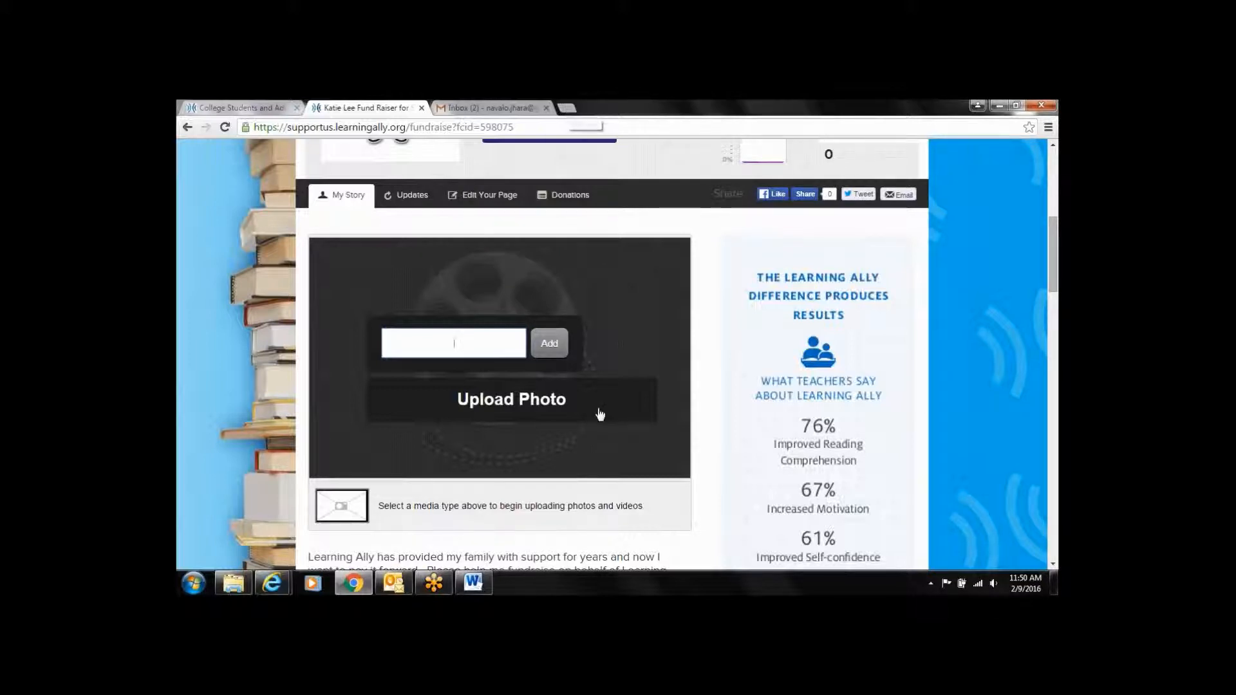
{"action": "left_click", "coordinate": [551, 401]}
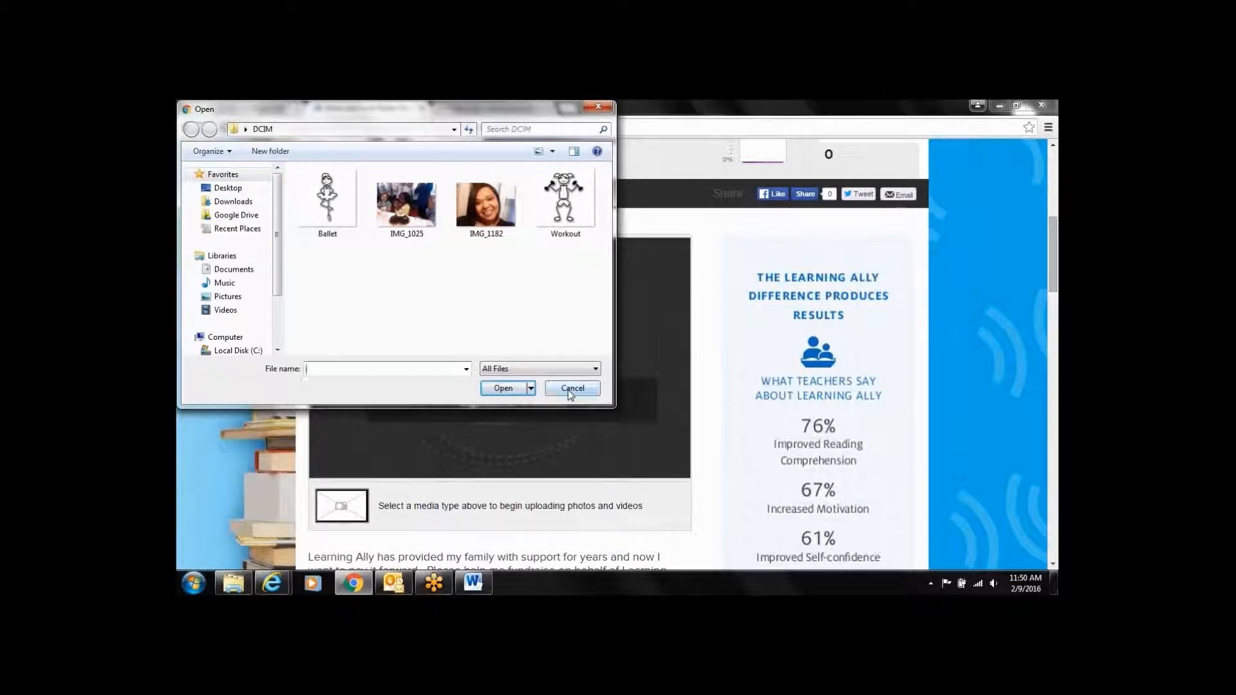
{"action": "left_click", "coordinate": [327, 203]}
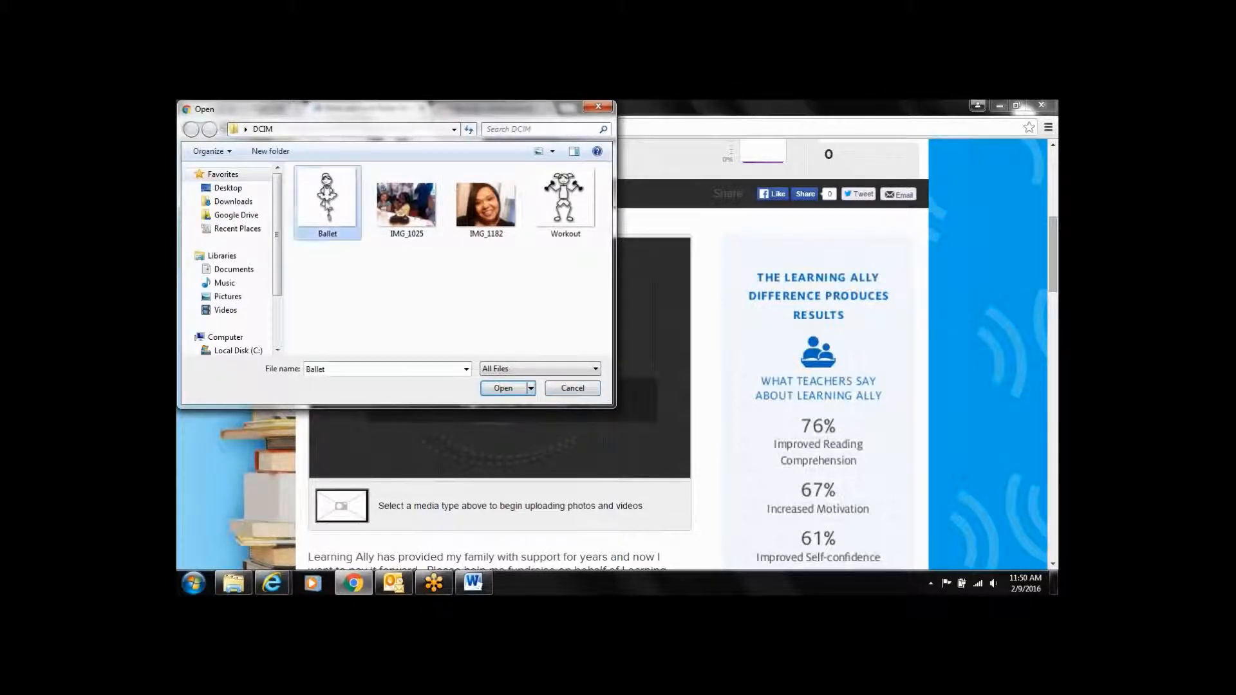
{"action": "left_click", "coordinate": [503, 388]}
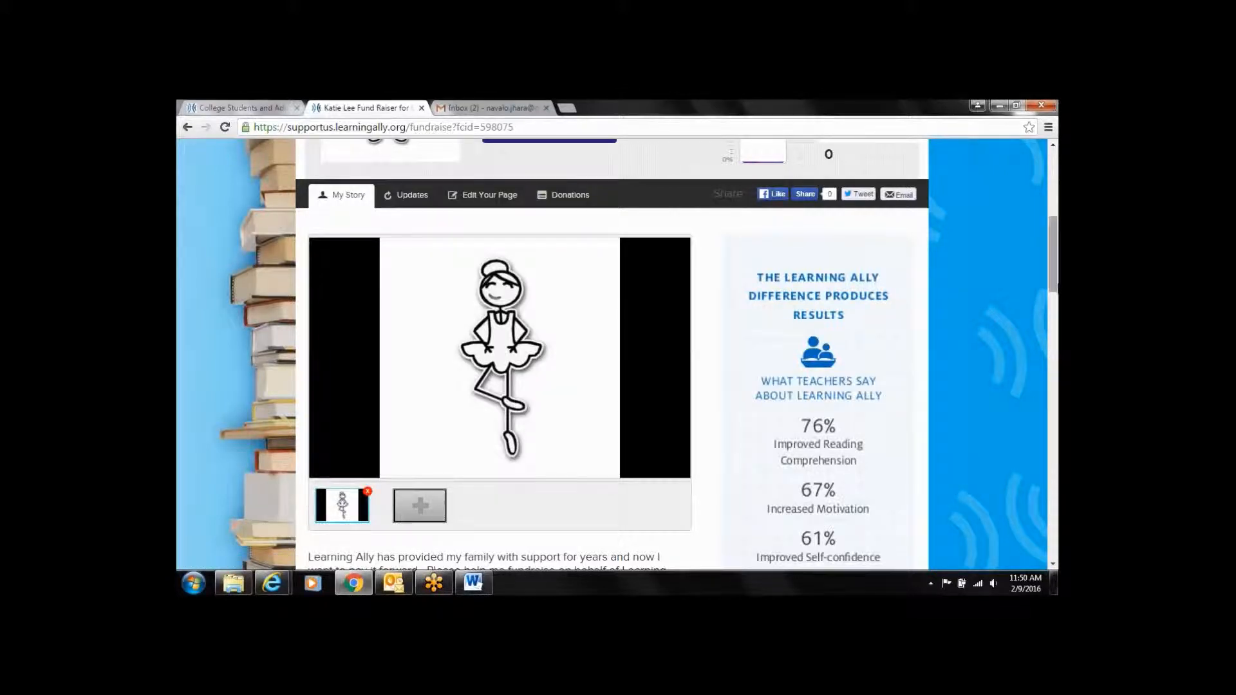
{"action": "left_click_drag", "start_coordinate": [1055, 286], "coordinate": [1041, 229]}
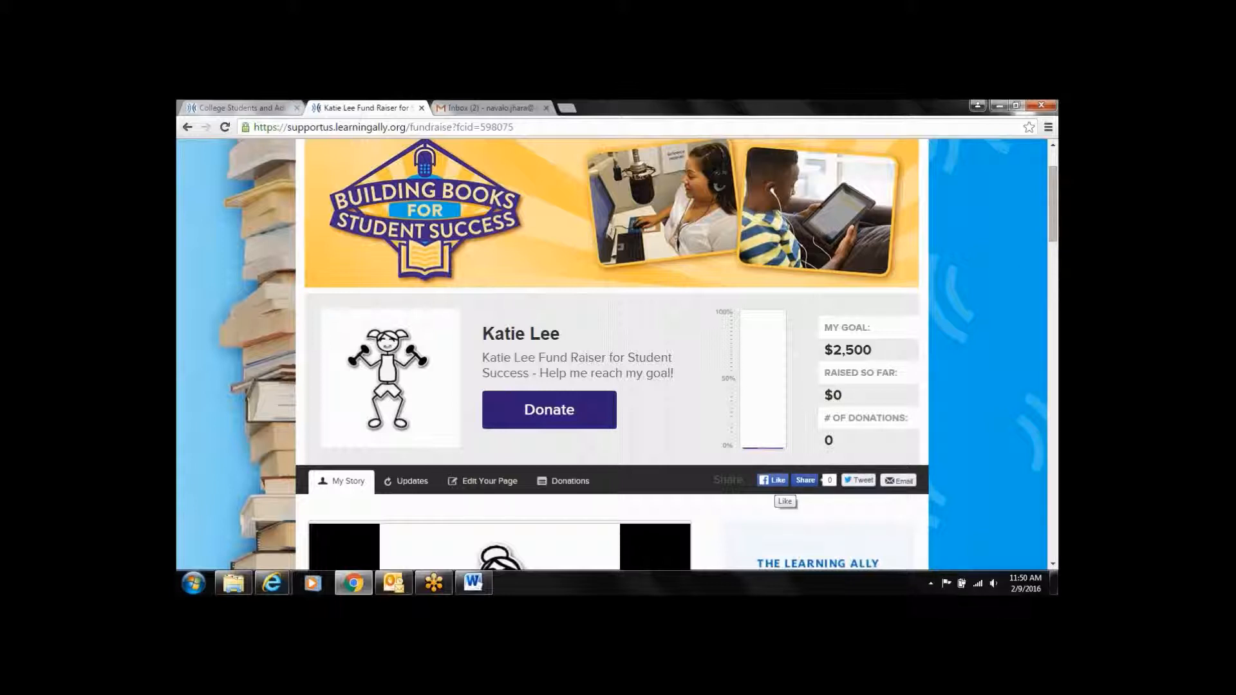
{"action": "left_click", "coordinate": [805, 481]}
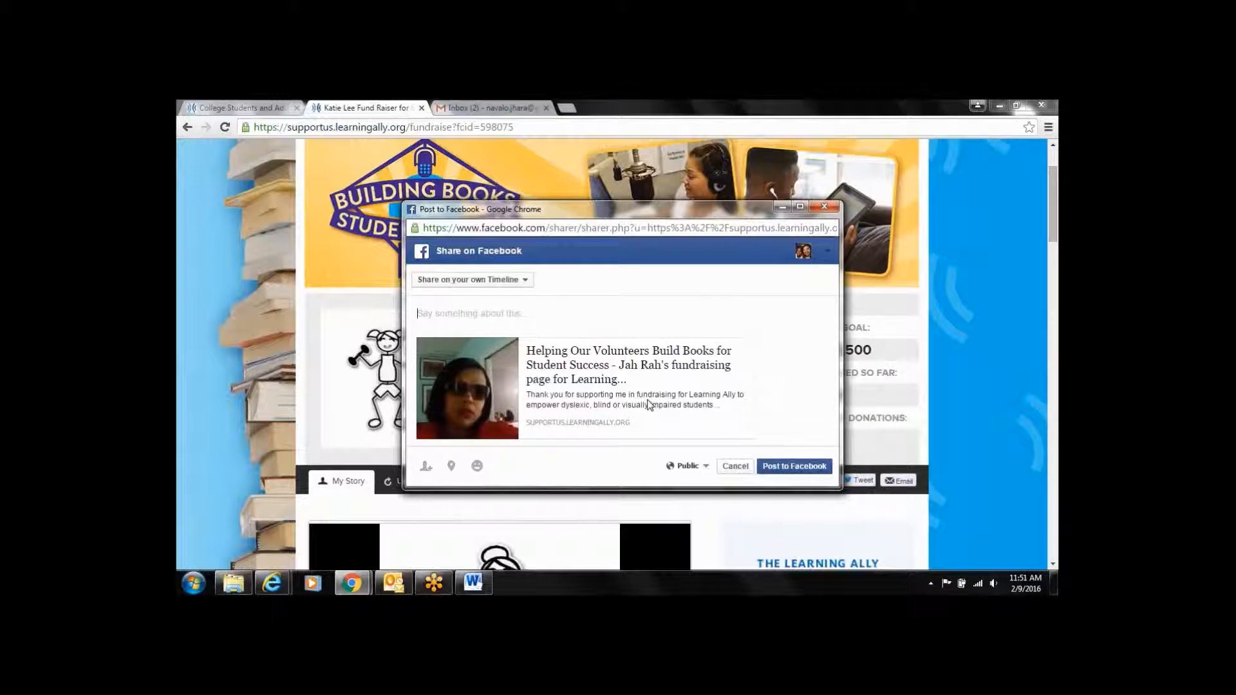
{"action": "left_click", "coordinate": [820, 211]}
{"action": "left_click", "coordinate": [647, 329]}
Draft a tweet of the fundraising page without 'on Classy.org', with the link on its own line
{"action": "left_click", "coordinate": [850, 482]}
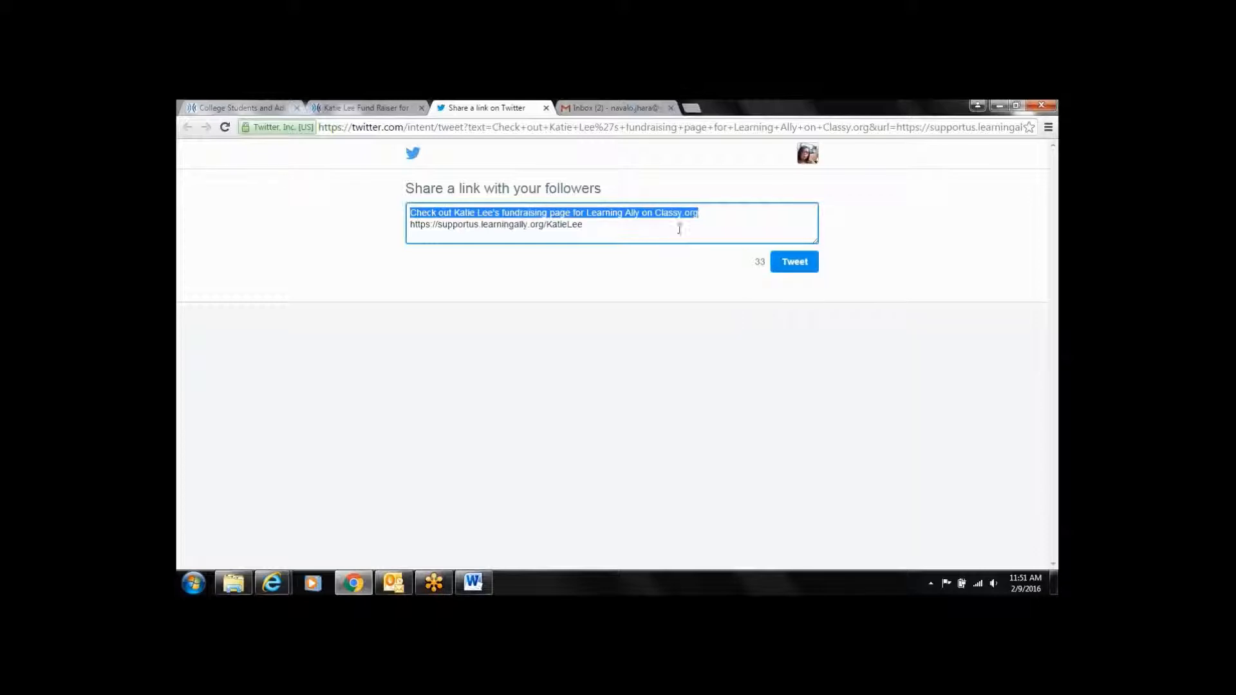
{"action": "left_click", "coordinate": [706, 216]}
{"action": "key", "text": "BackSpace"}
{"action": "key", "text": "BackSpace"}
{"action": "key", "text": "BackSpace"}
{"action": "key", "text": "BackSpace"}
{"action": "key", "text": "BackSpace"}
{"action": "key", "text": "BackSpace"}
{"action": "key", "text": "BackSpace"}
{"action": "key", "text": "BackSpace"}
{"action": "key", "text": "BackSpace"}
{"action": "key", "text": "BackSpace"}
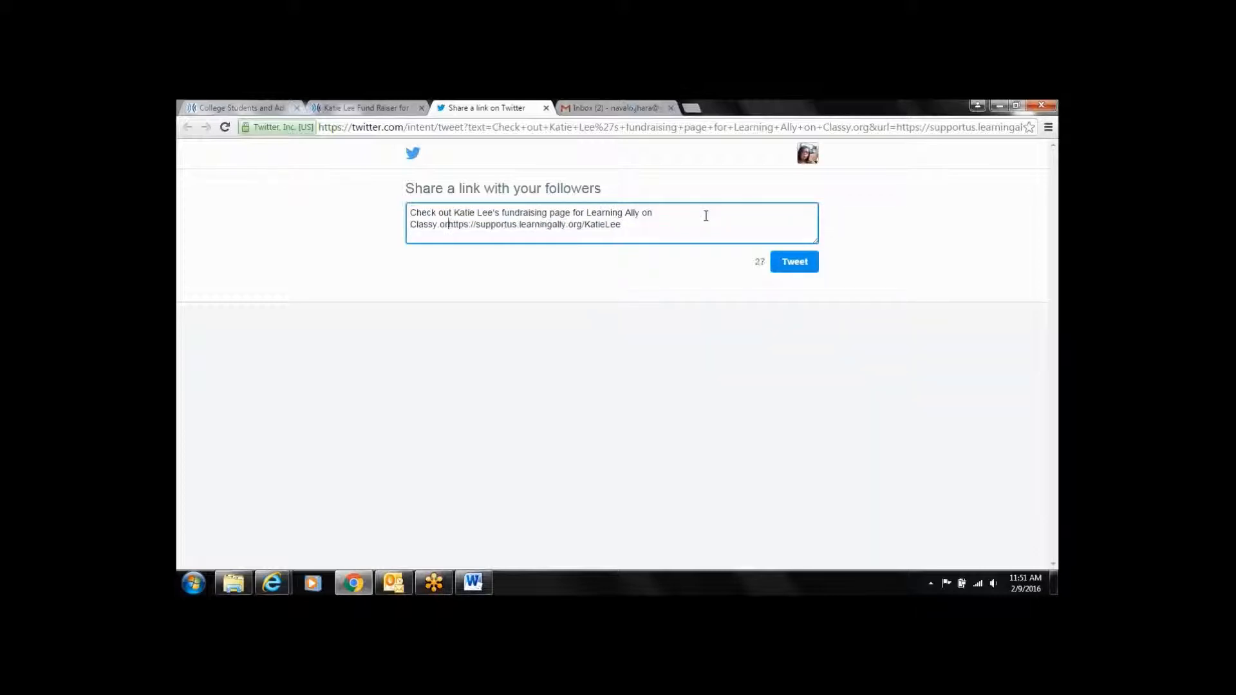
{"action": "key", "text": "BackSpace"}
{"action": "key", "text": "BackSpace"}
{"action": "key", "text": "BackSpace"}
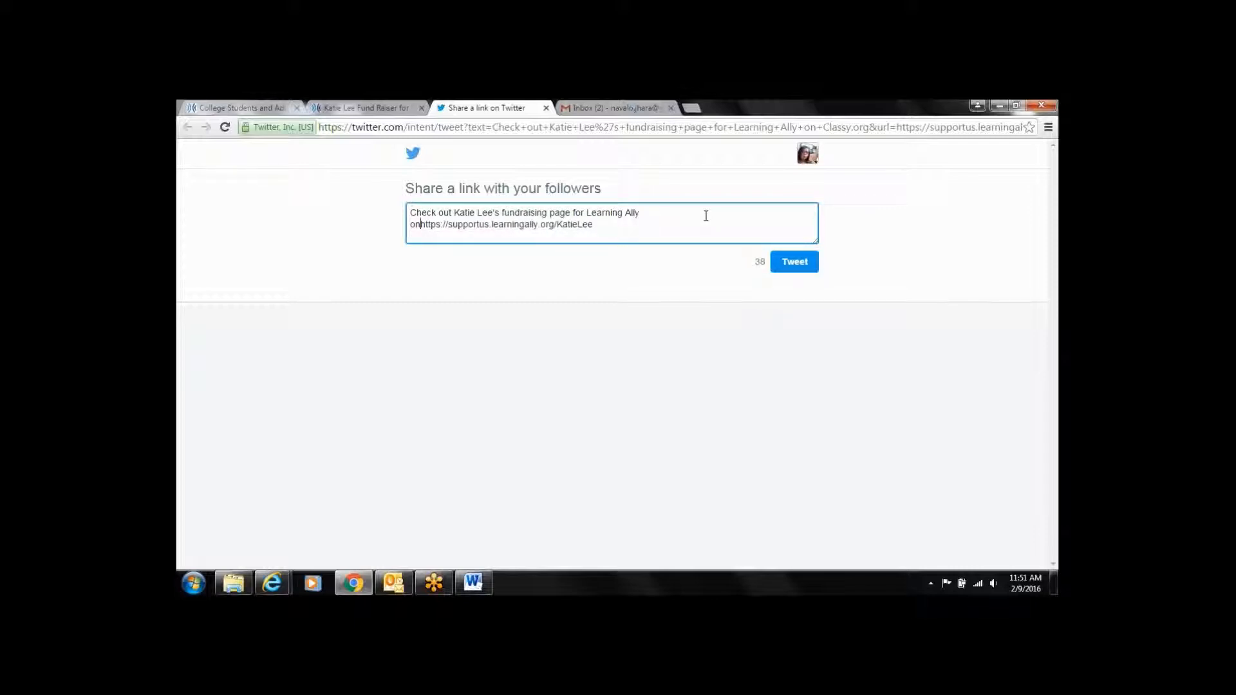
{"action": "key", "text": "BackSpace"}
{"action": "key", "text": "BackSpace"}
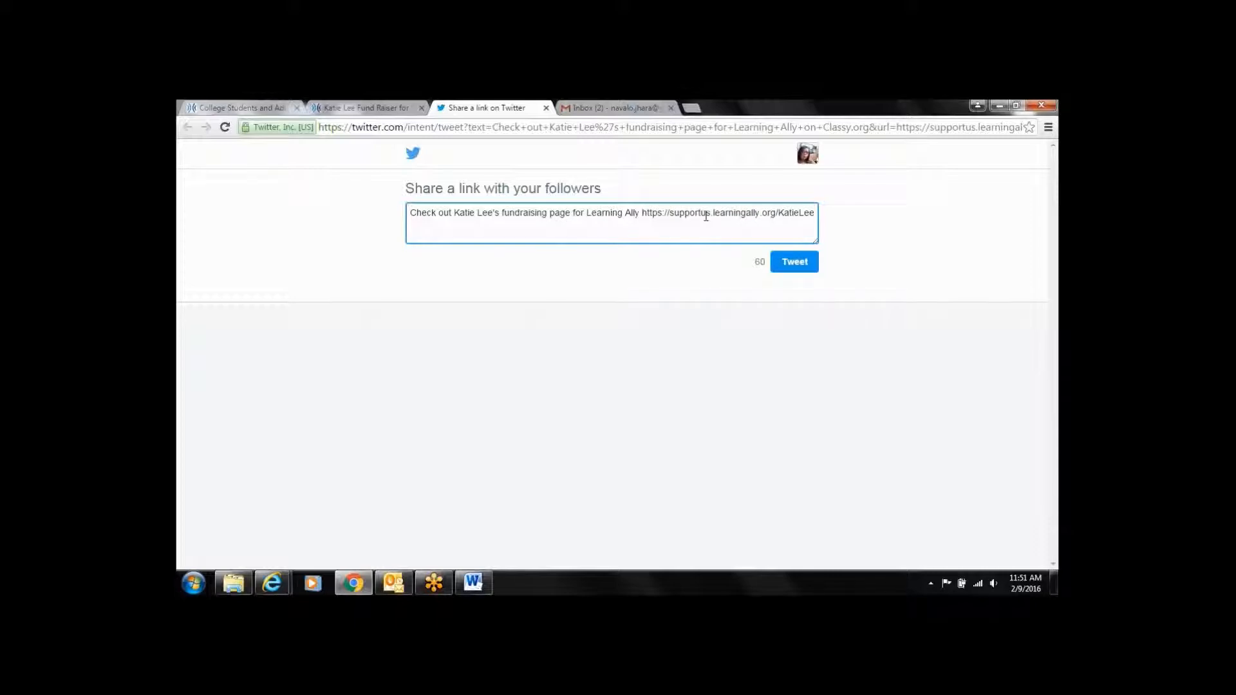
{"action": "key", "text": "BackSpace"}
{"action": "key", "text": "Return"}
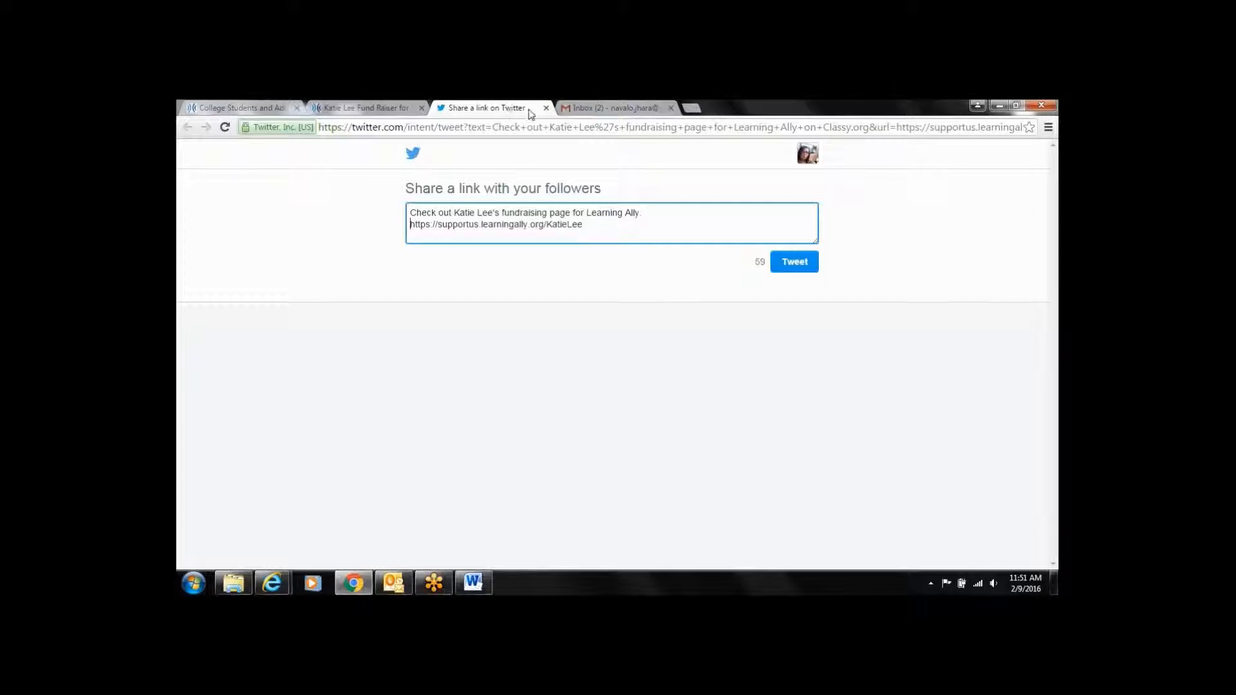
{"action": "left_click", "coordinate": [388, 112]}
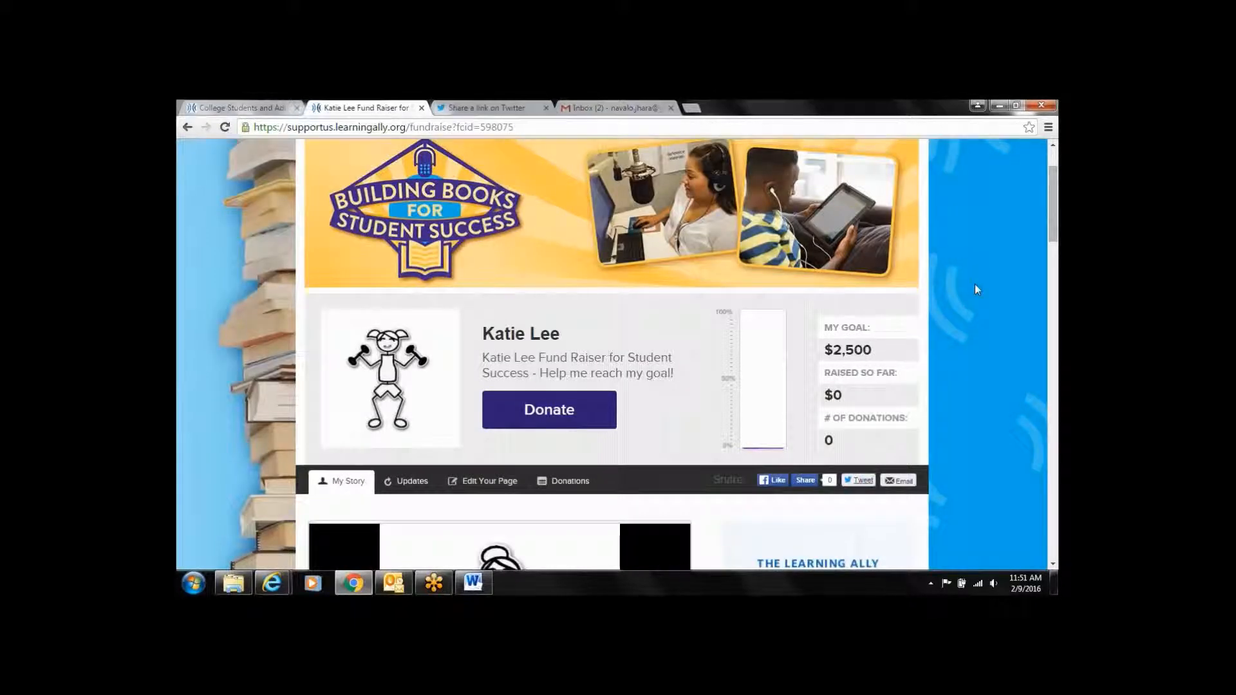
Open the fundraiser's Email share form and keep the prefilled Spread the Word message
{"action": "scroll", "coordinate": [1050, 231], "scroll_direction": "down", "scroll_amount": 3}
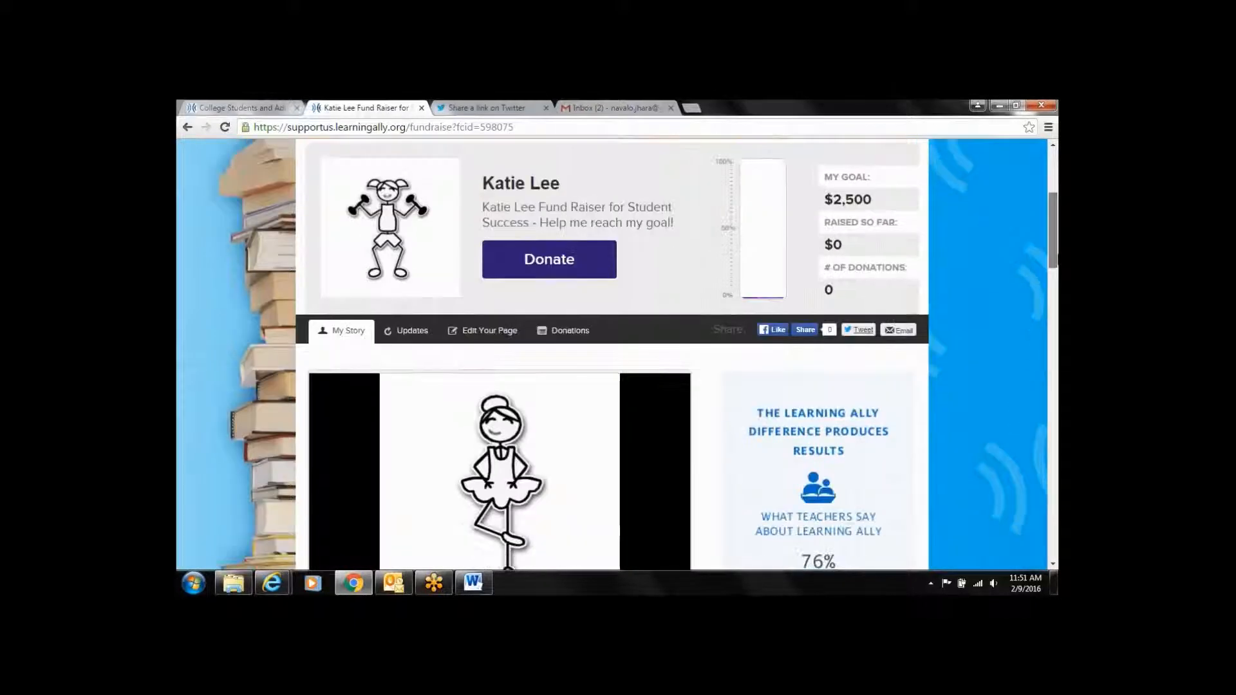
{"action": "left_click_drag", "start_coordinate": [1056, 261], "coordinate": [1056, 275]}
{"action": "left_click", "coordinate": [900, 228]}
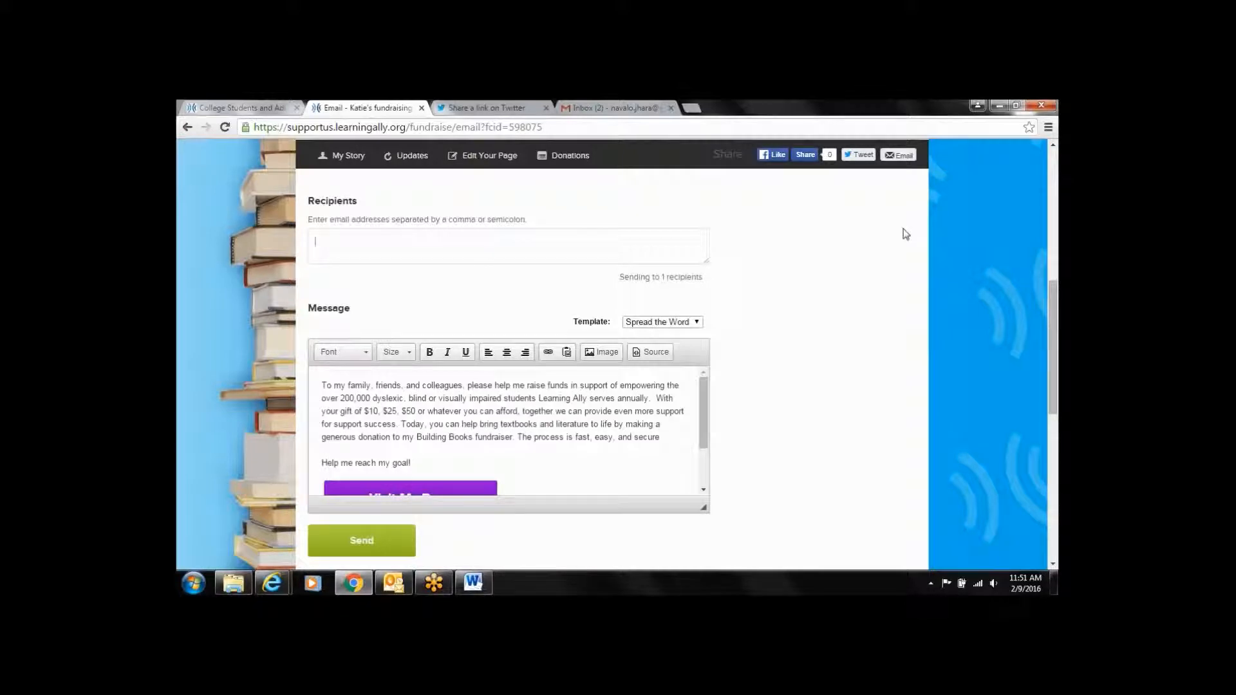
{"action": "left_click_drag", "start_coordinate": [1056, 308], "coordinate": [1057, 300]}
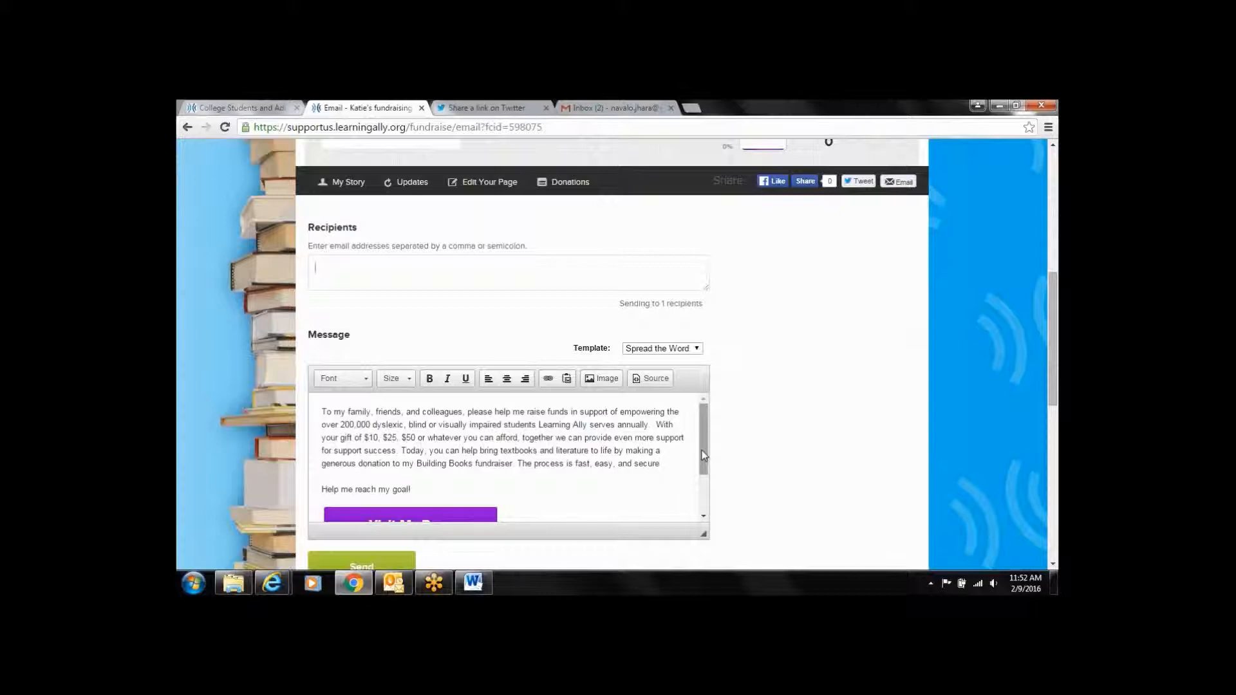
{"action": "left_click_drag", "start_coordinate": [704, 456], "coordinate": [707, 433]}
{"action": "left_click_drag", "start_coordinate": [696, 465], "coordinate": [700, 451]}
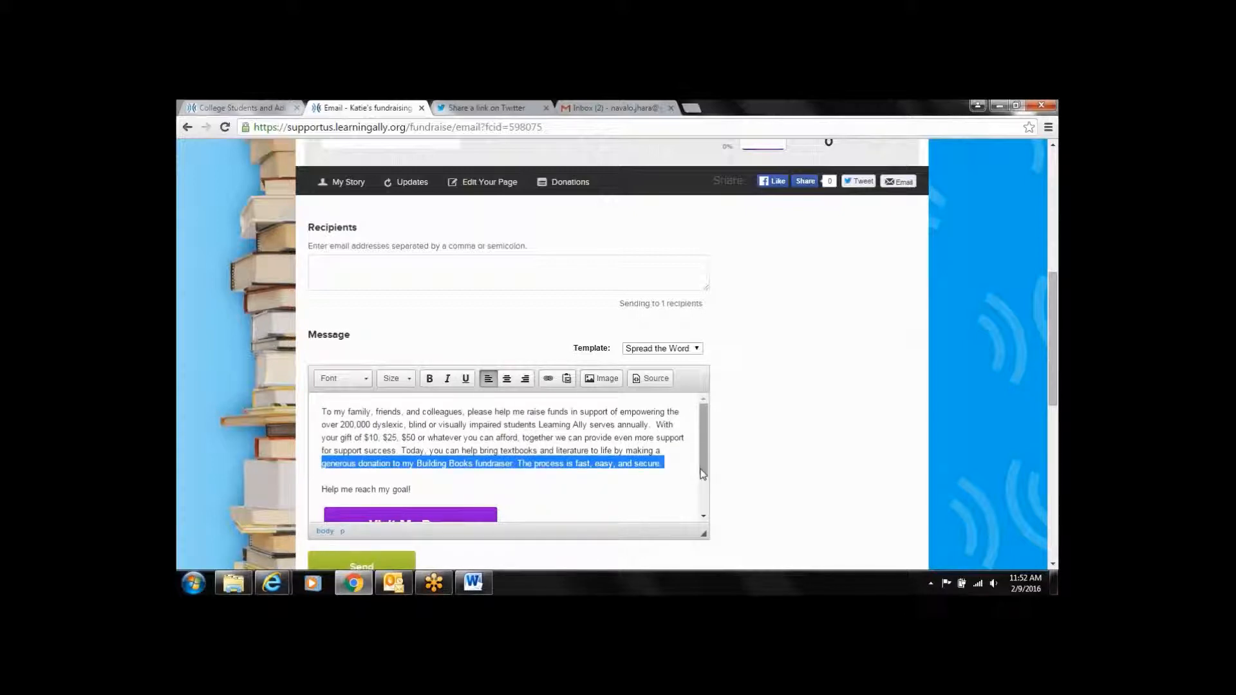
{"action": "scroll", "coordinate": [705, 477], "scroll_direction": "down", "scroll_amount": 1}
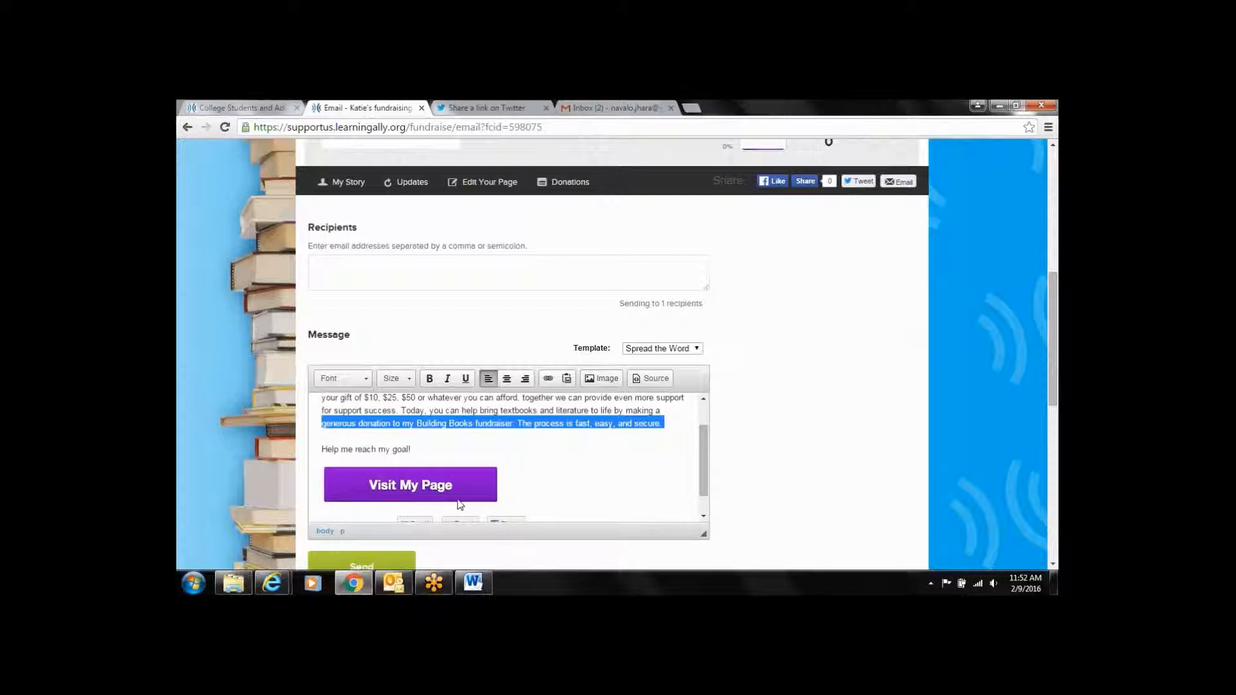
{"action": "left_click", "coordinate": [668, 464]}
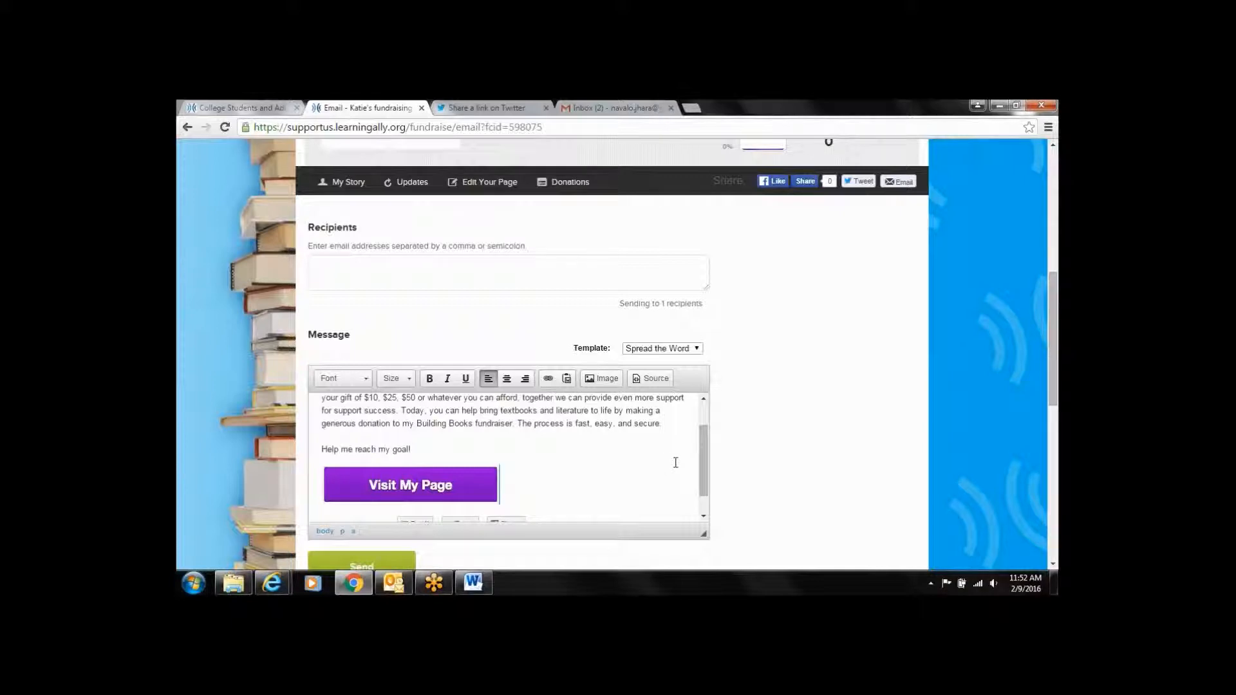
{"action": "left_click_drag", "start_coordinate": [708, 476], "coordinate": [709, 496]}
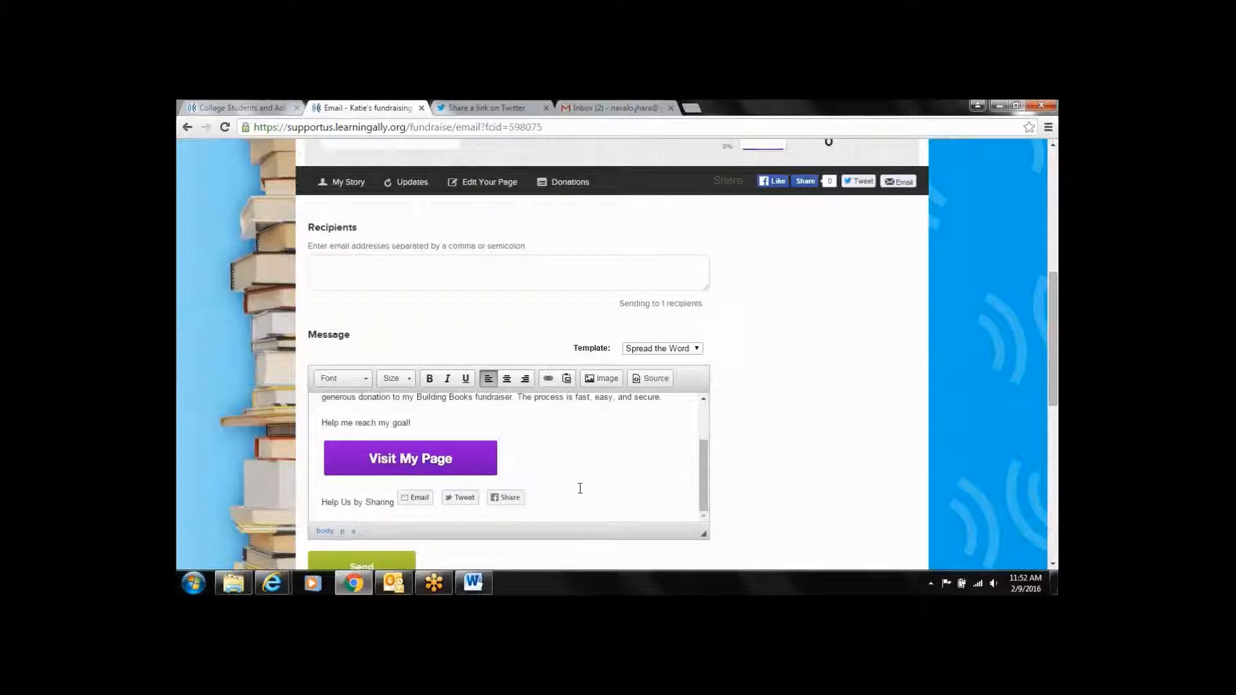
{"action": "left_click_drag", "start_coordinate": [705, 484], "coordinate": [704, 448]}
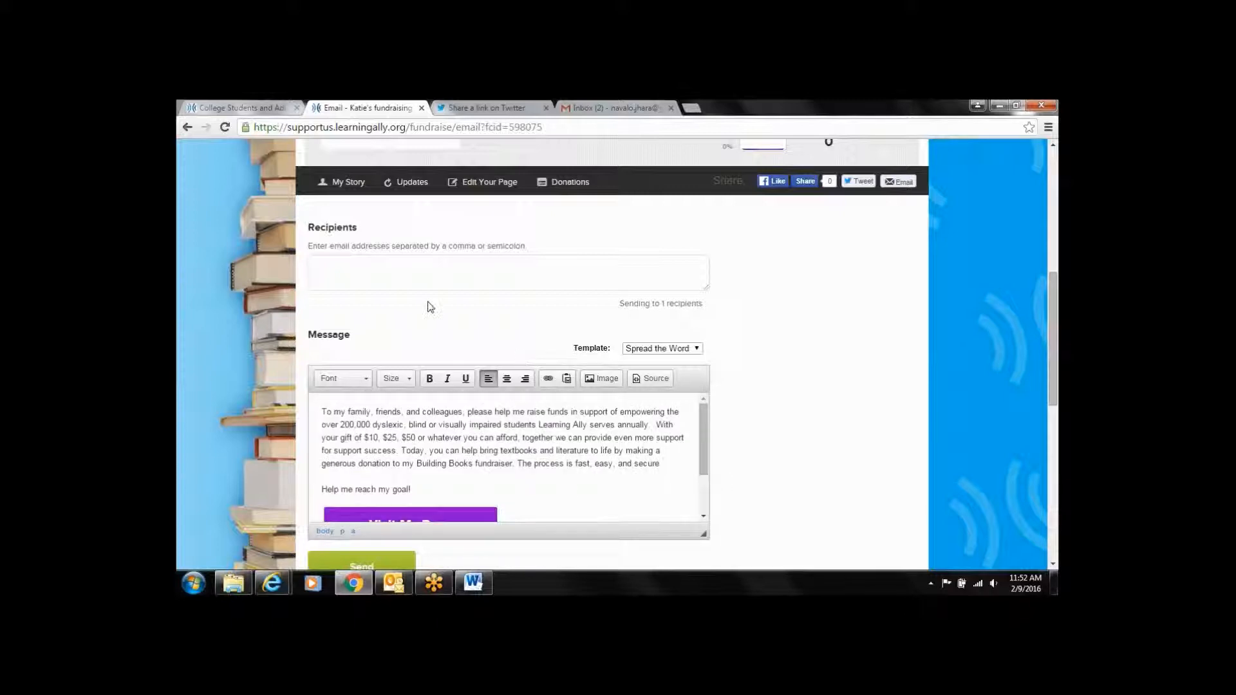
Enter the recipient's e-mail address and send the Spread the Word fundraiser email
{"action": "left_click", "coordinate": [407, 270]}
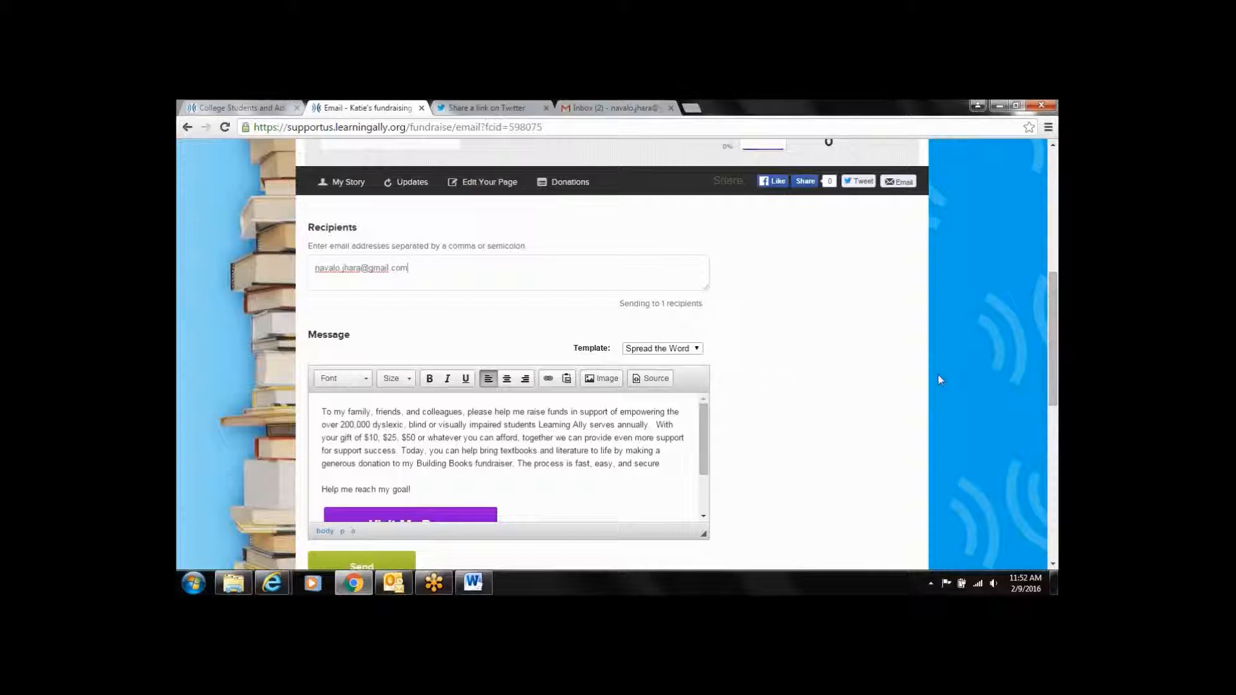
{"action": "left_click_drag", "start_coordinate": [1057, 288], "coordinate": [1057, 310]}
{"action": "left_click", "coordinate": [350, 496]}
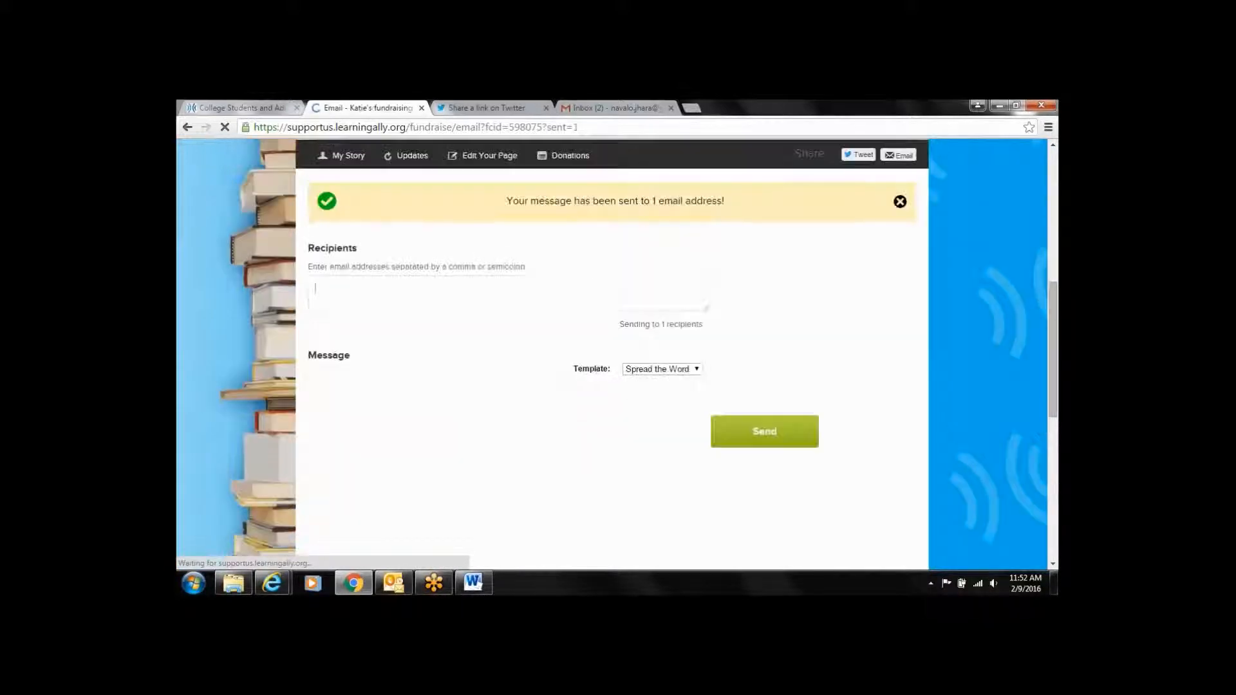
Open the Help Me Support Learning Ally! email, follow Visit My Page, then close that page
{"action": "left_click", "coordinate": [575, 111]}
{"action": "left_click", "coordinate": [516, 257]}
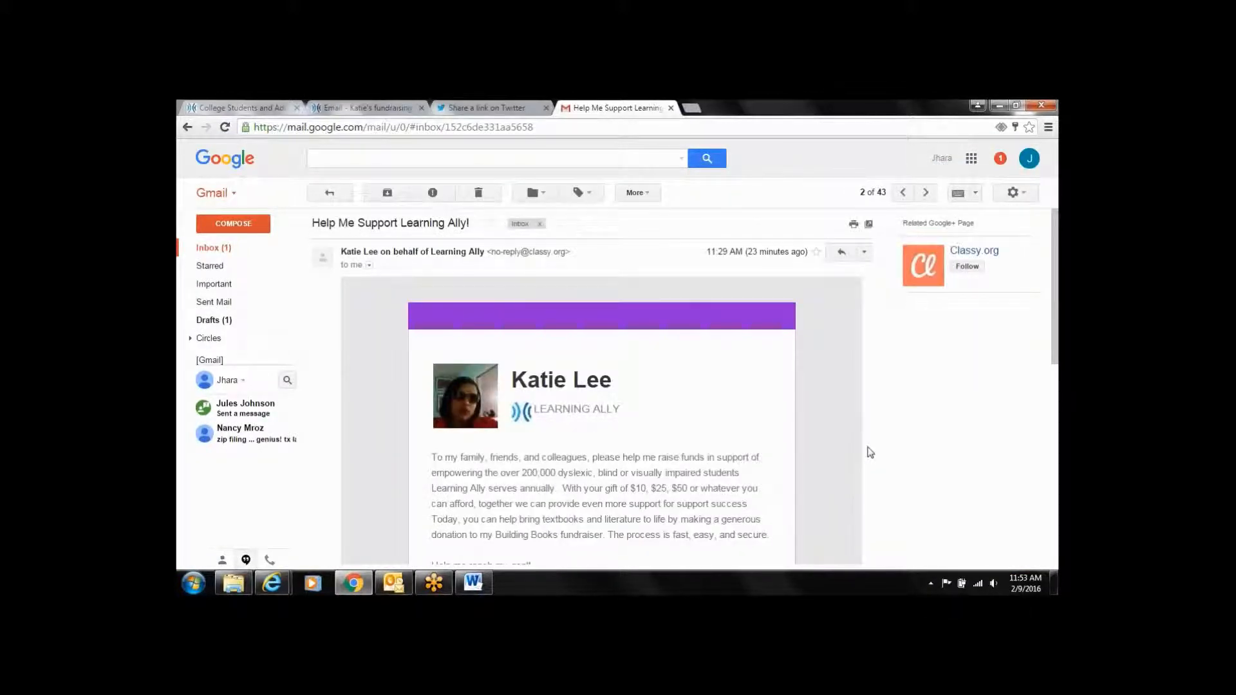
{"action": "left_click_drag", "start_coordinate": [1057, 322], "coordinate": [1057, 377]}
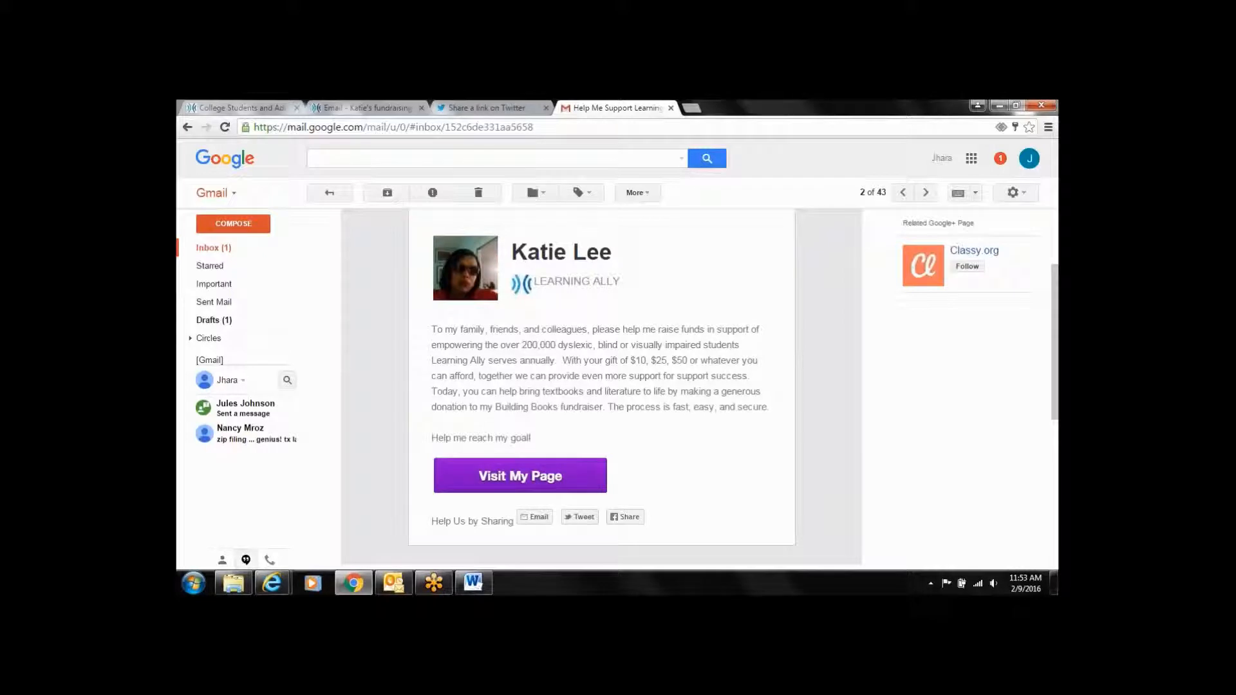
{"action": "left_click", "coordinate": [491, 477]}
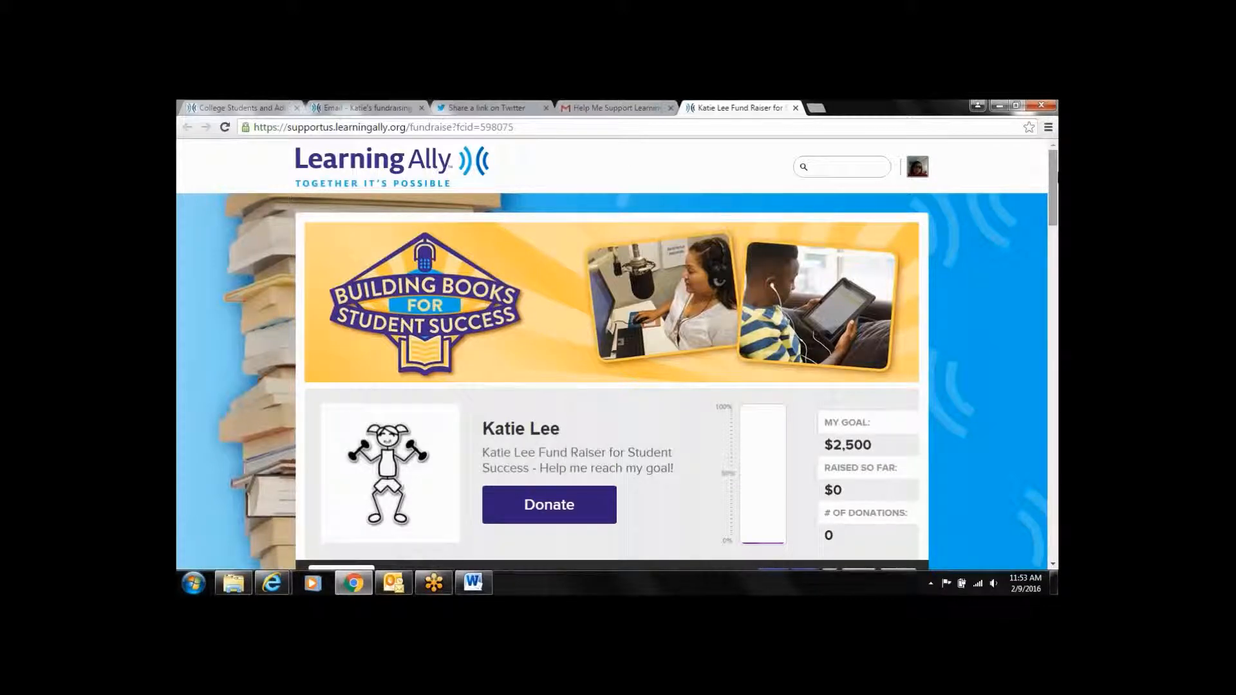
{"action": "mouse_move", "coordinate": [1055, 174]}
{"action": "left_mouse_down"}
{"action": "mouse_move", "coordinate": [1054, 234]}
{"action": "mouse_move", "coordinate": [1055, 176]}
{"action": "left_mouse_up"}
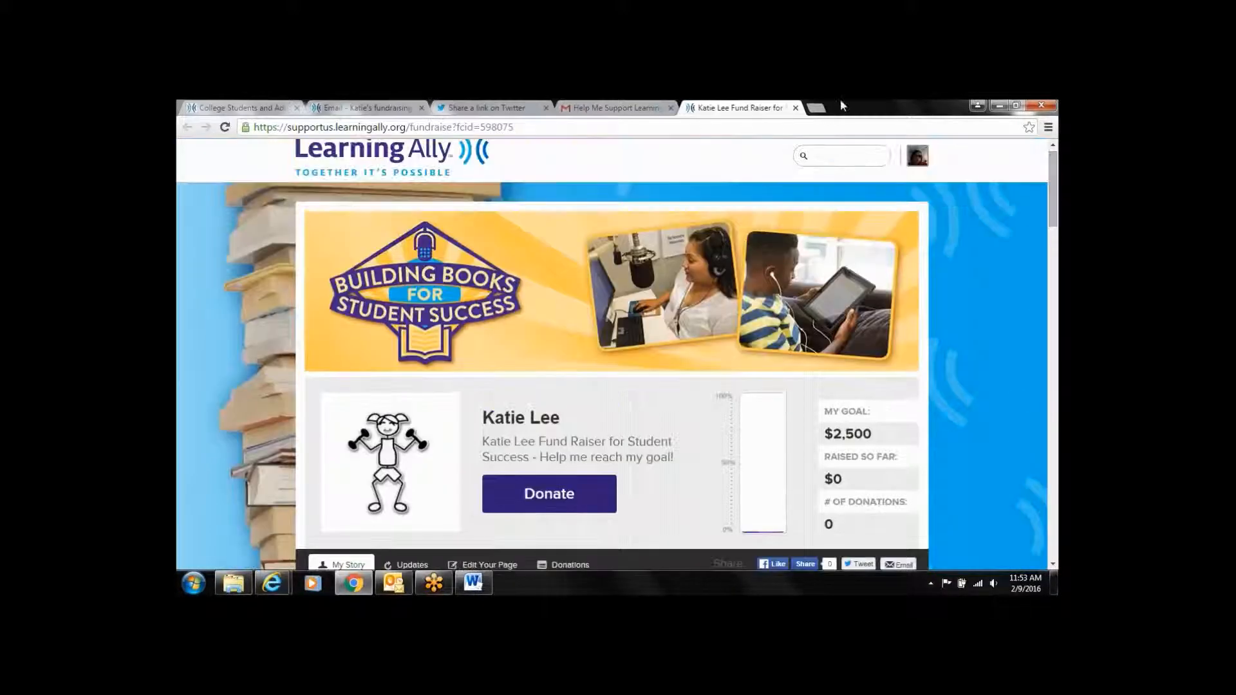
{"action": "left_click", "coordinate": [797, 107]}
{"action": "left_click", "coordinate": [352, 109]}
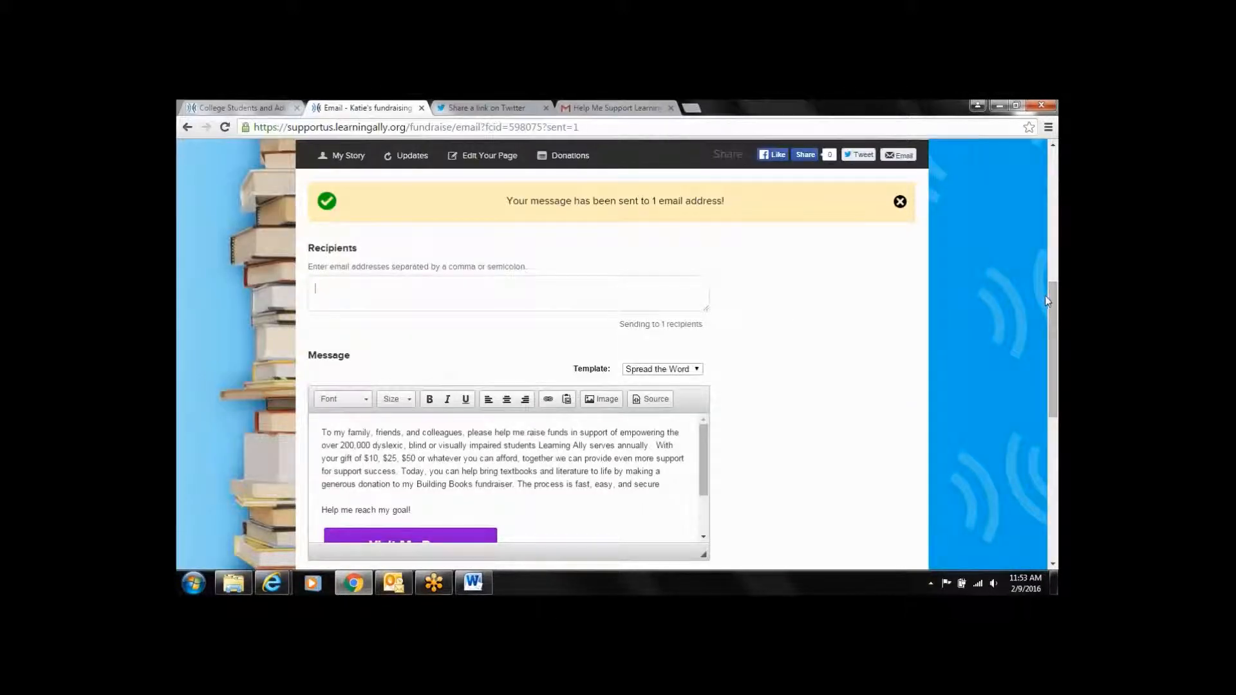
Copy the whole Spread the Word message text from the editor and go back to Gmail
{"action": "scroll", "coordinate": [1051, 298], "scroll_direction": "down", "scroll_amount": 1}
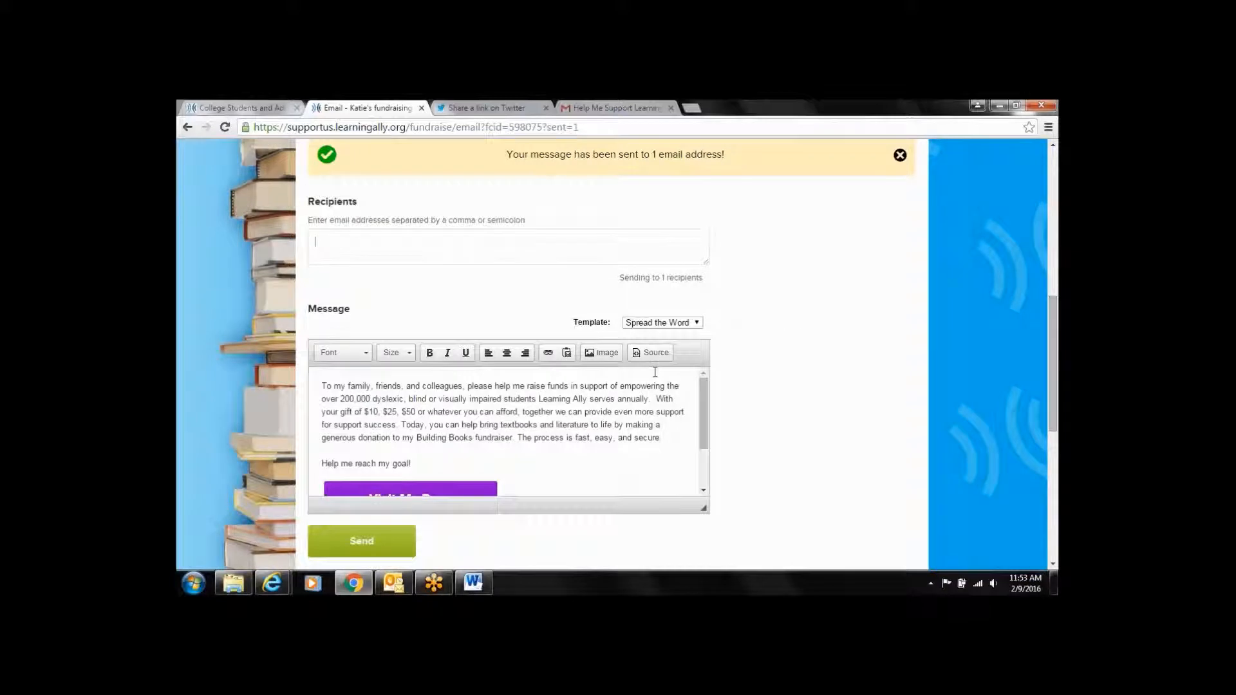
{"action": "left_click_drag", "start_coordinate": [321, 384], "coordinate": [598, 514]}
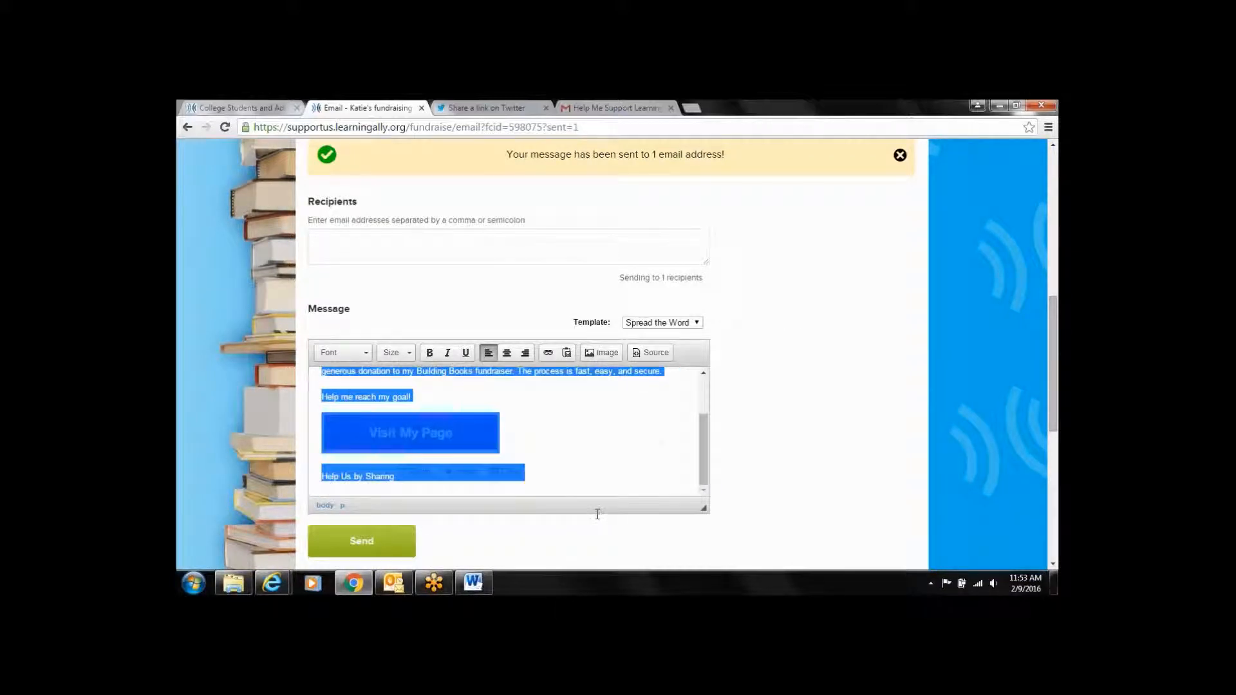
{"action": "right_click", "coordinate": [584, 457]}
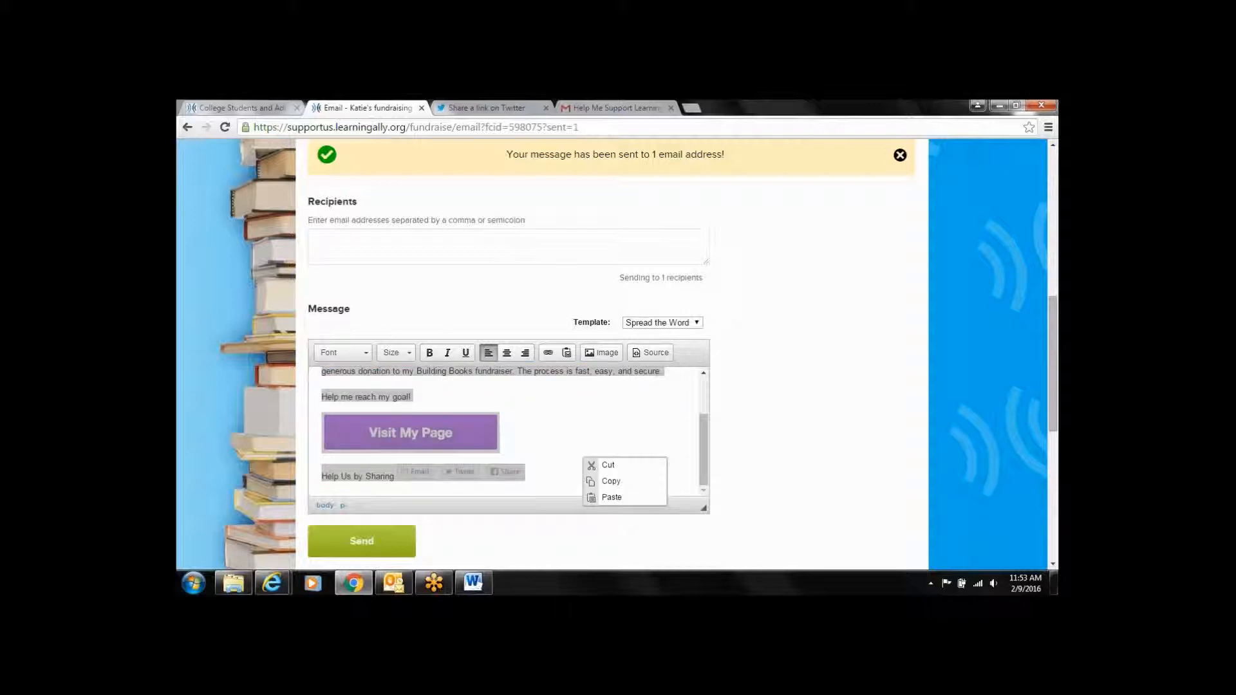
{"action": "left_click", "coordinate": [604, 481]}
{"action": "left_click", "coordinate": [605, 108]}
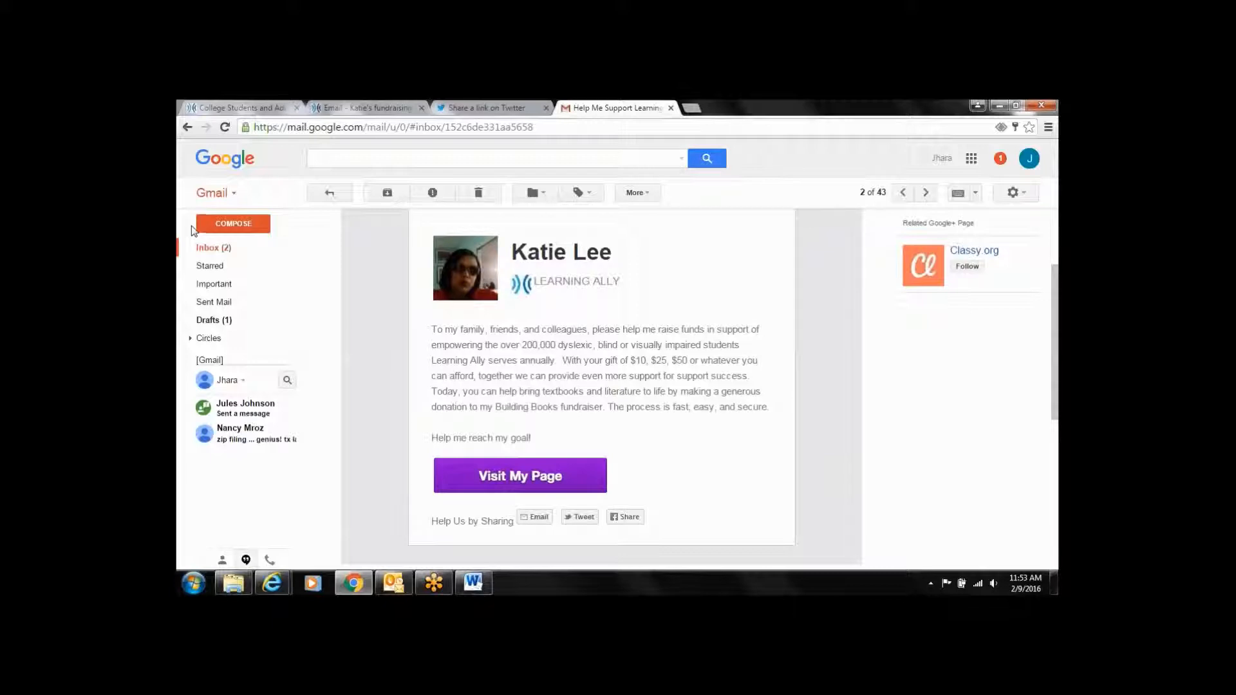
Start a new Gmail message and paste the copied fundraiser text into its body
{"action": "left_click", "coordinate": [216, 227]}
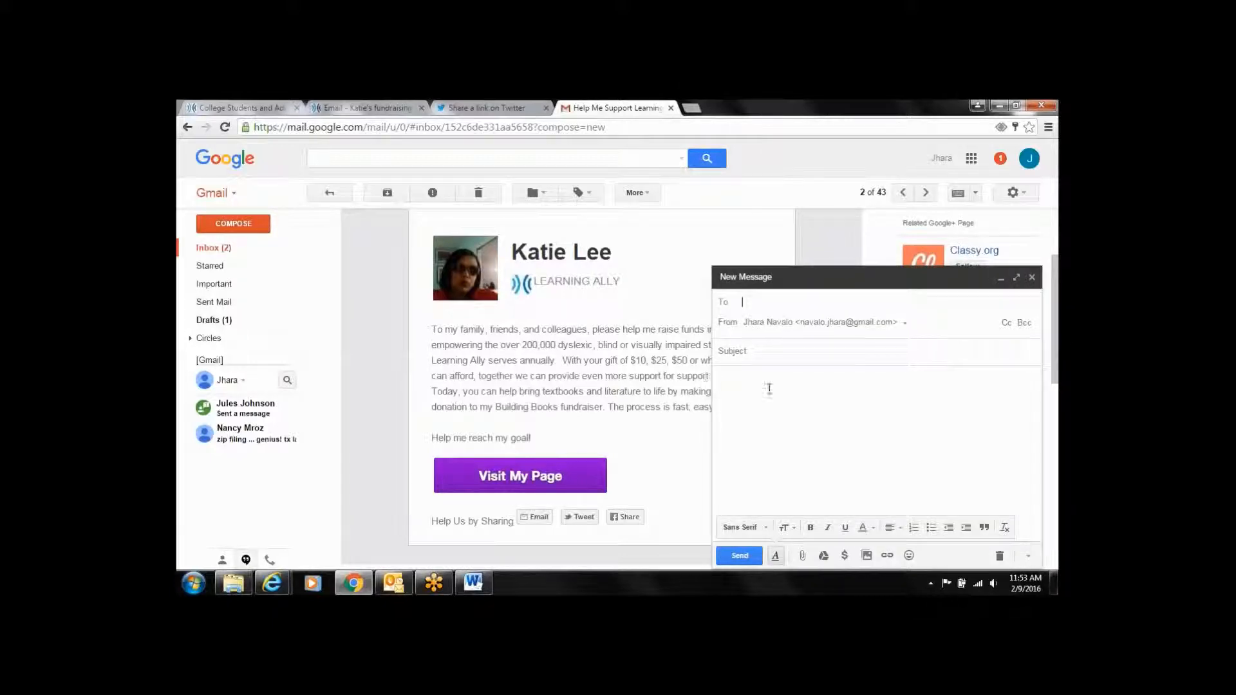
{"action": "left_click", "coordinate": [768, 388]}
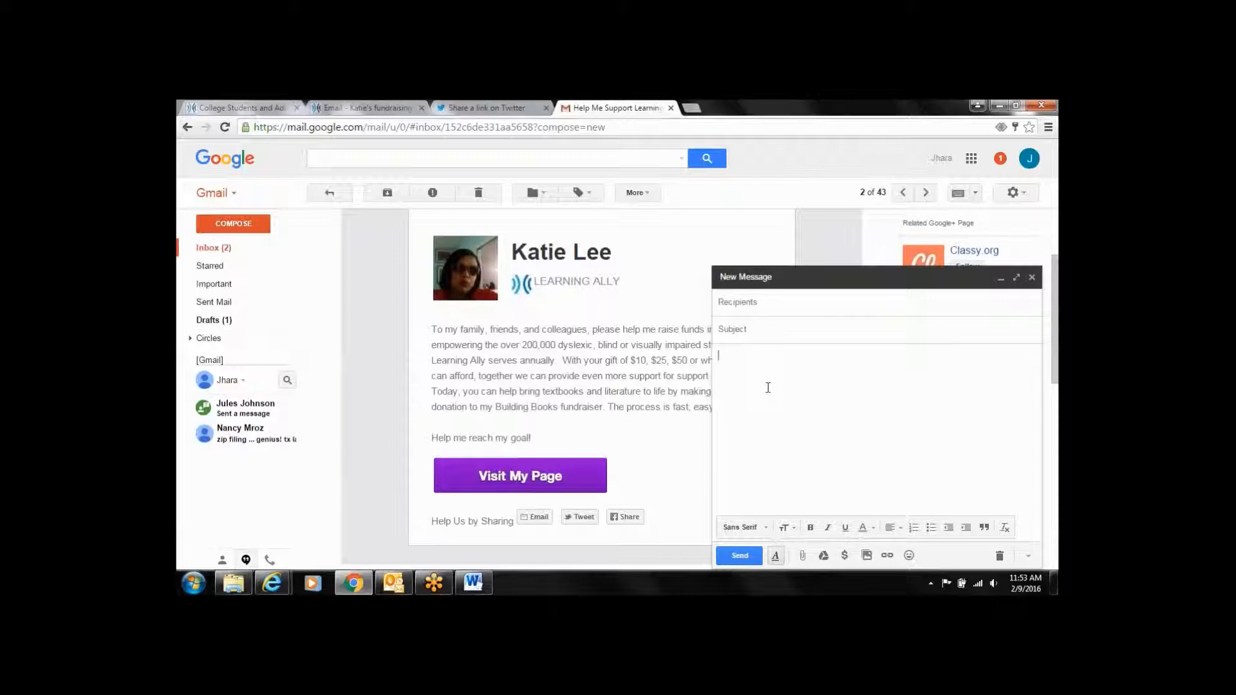
{"action": "right_click", "coordinate": [769, 387]}
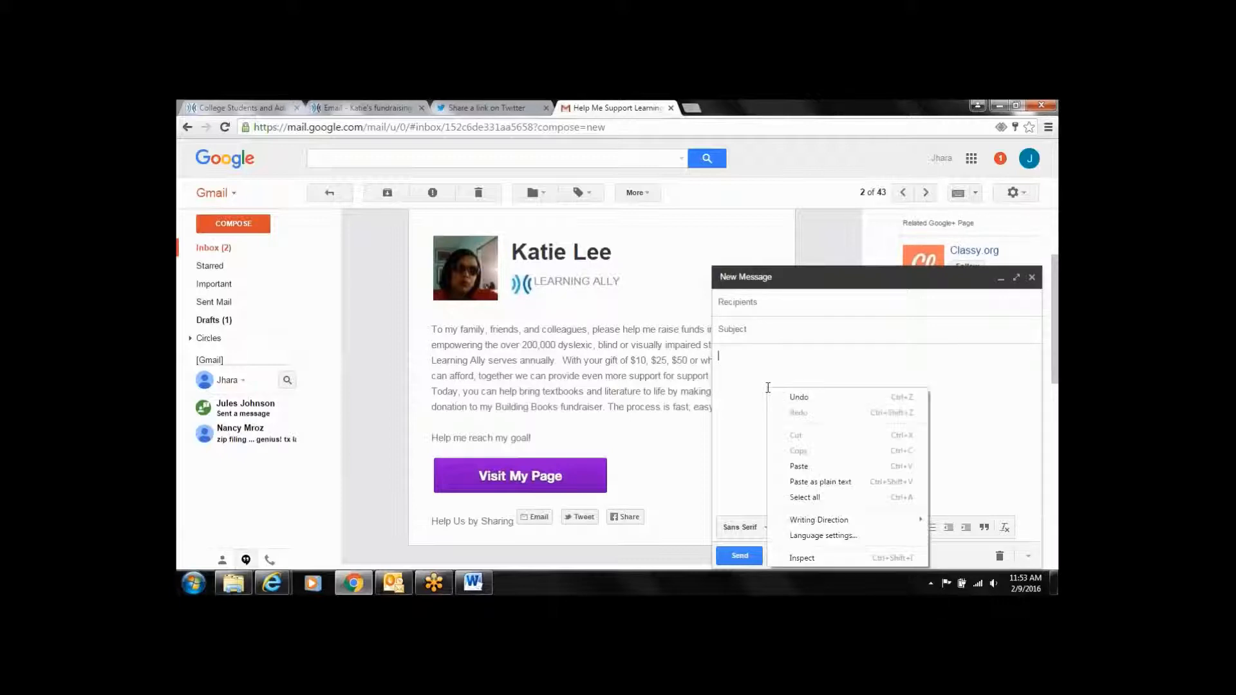
{"action": "left_click", "coordinate": [799, 466]}
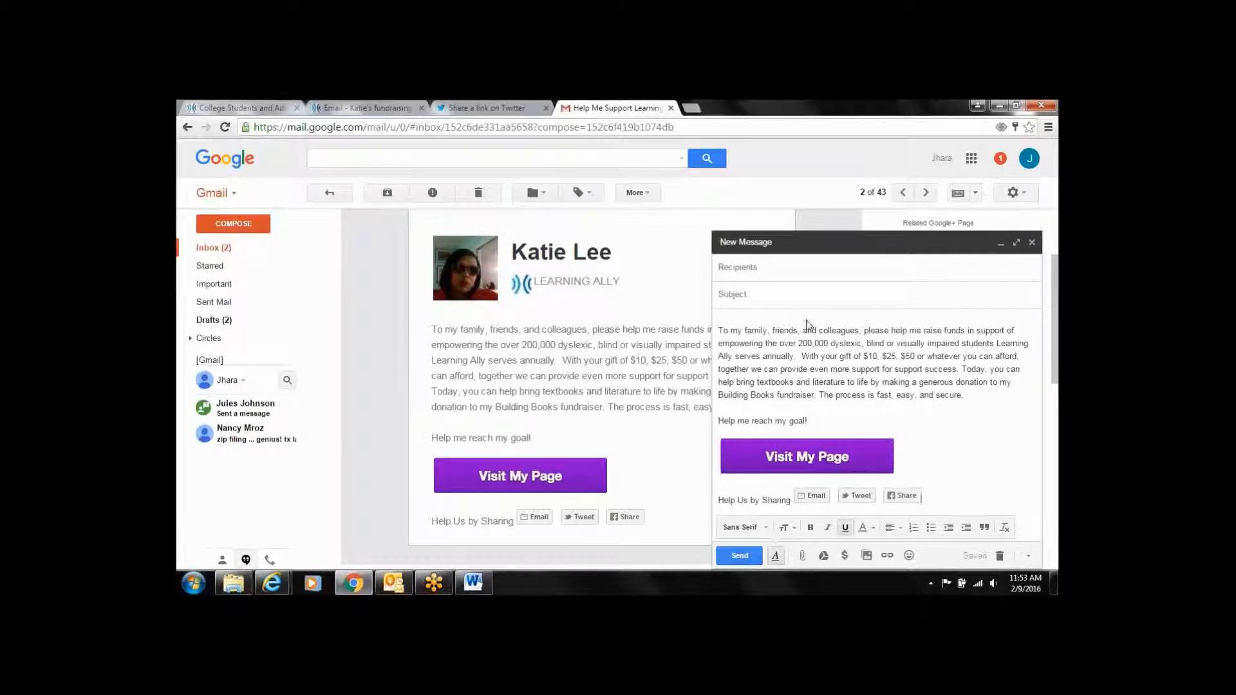
Give the draft the subject 'You can help me reach my goal.' and open the contact picker
{"action": "left_click", "coordinate": [774, 299]}
{"action": "type", "text": "You ncan help me reacg my "}
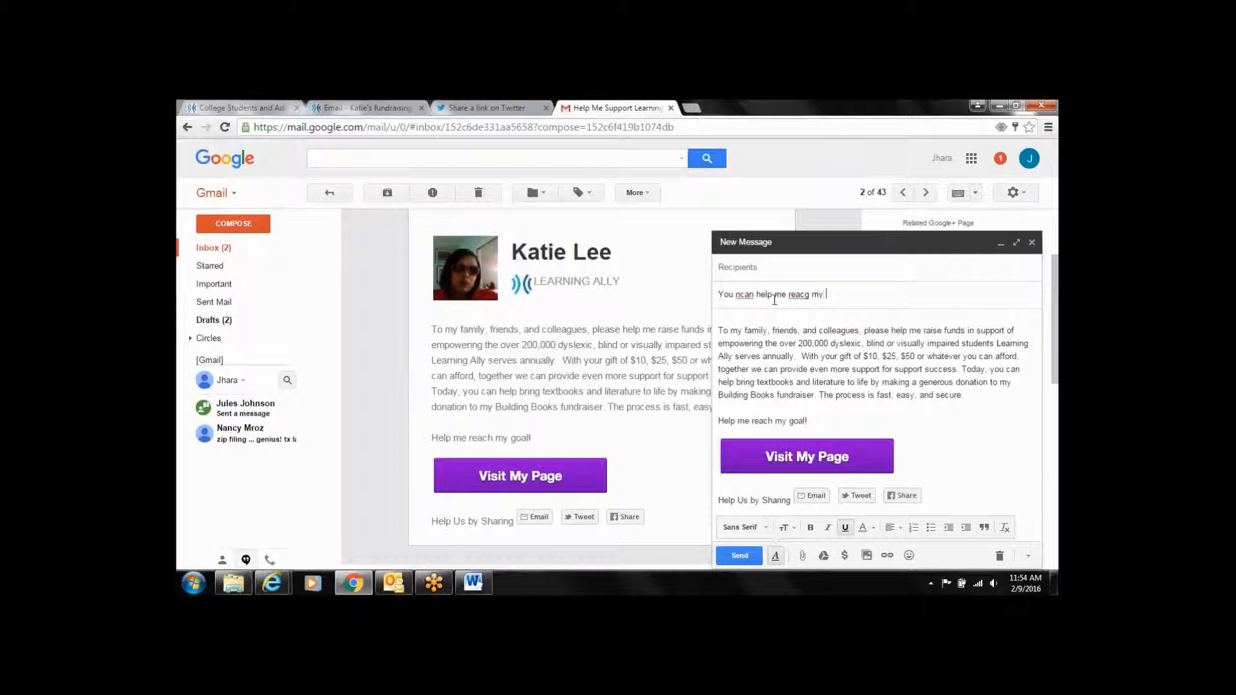
{"action": "type", "text": "goal."}
{"action": "key", "text": "BackSpace"}
{"action": "type", "text": "h"}
{"action": "key", "text": "Left"}
{"action": "key", "text": "Left"}
{"action": "key", "text": "Left"}
{"action": "key", "text": "Left"}
{"action": "key", "text": "BackSpace"}
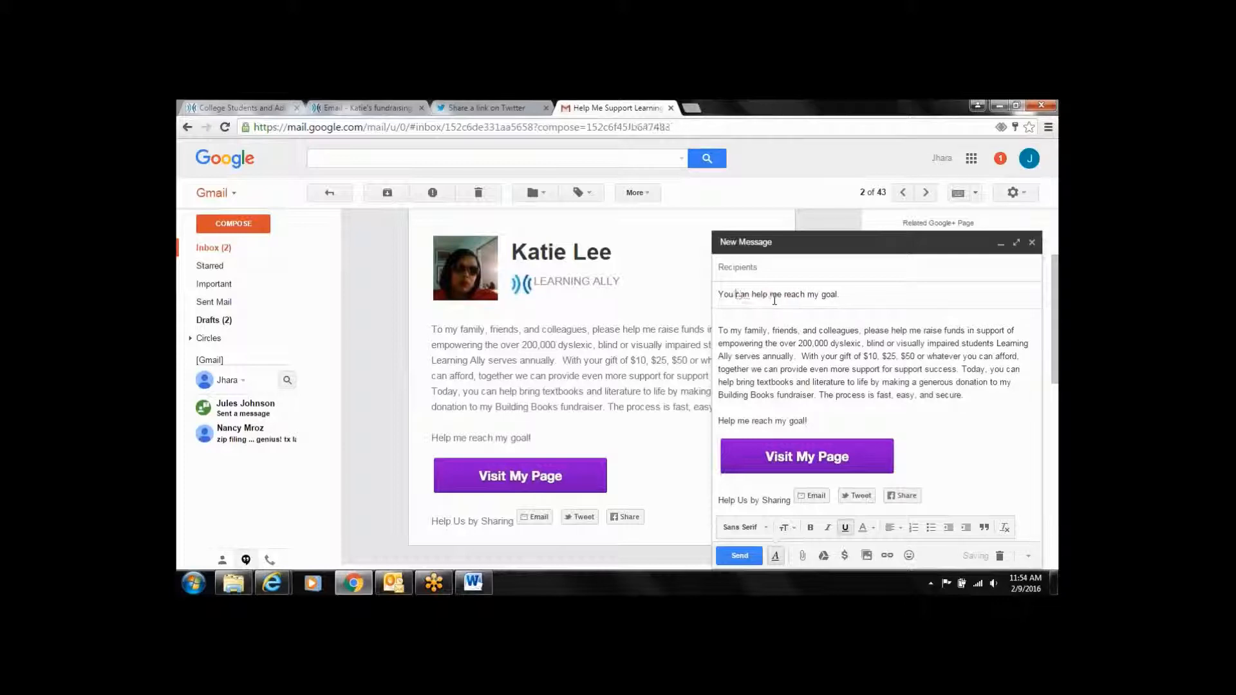
{"action": "left_click", "coordinate": [766, 265]}
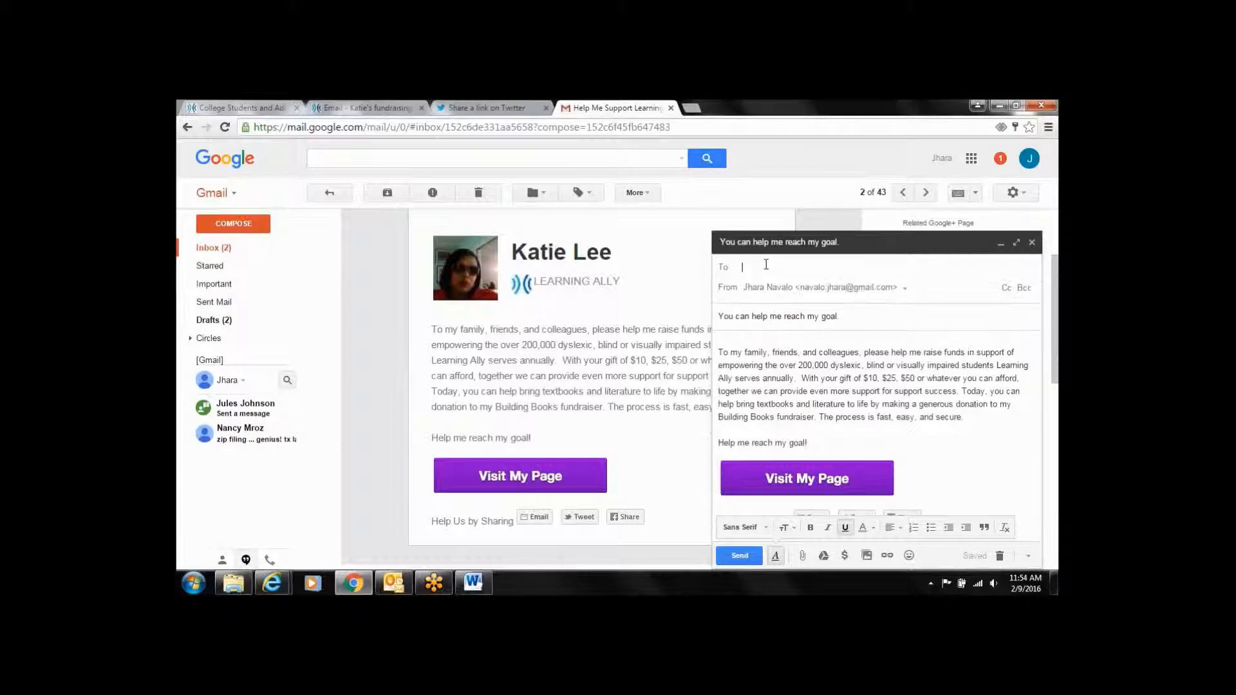
{"action": "left_click", "coordinate": [723, 267]}
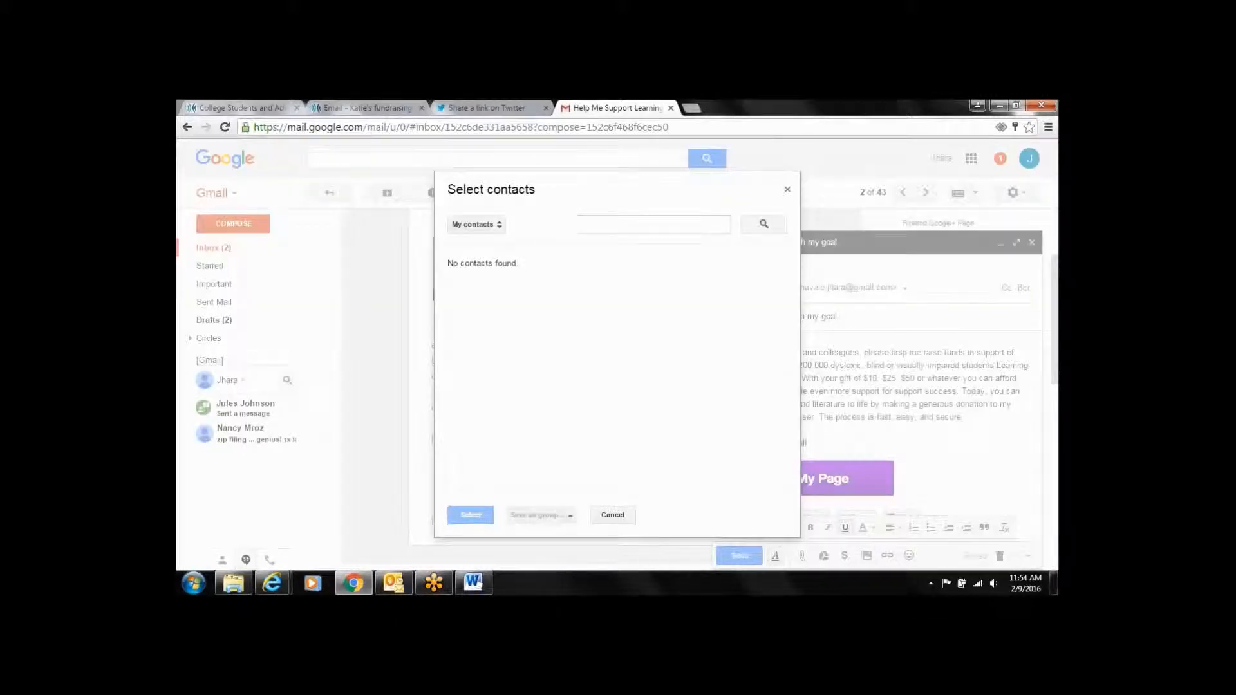
{"action": "left_click", "coordinate": [495, 227]}
{"action": "left_click", "coordinate": [499, 210]}
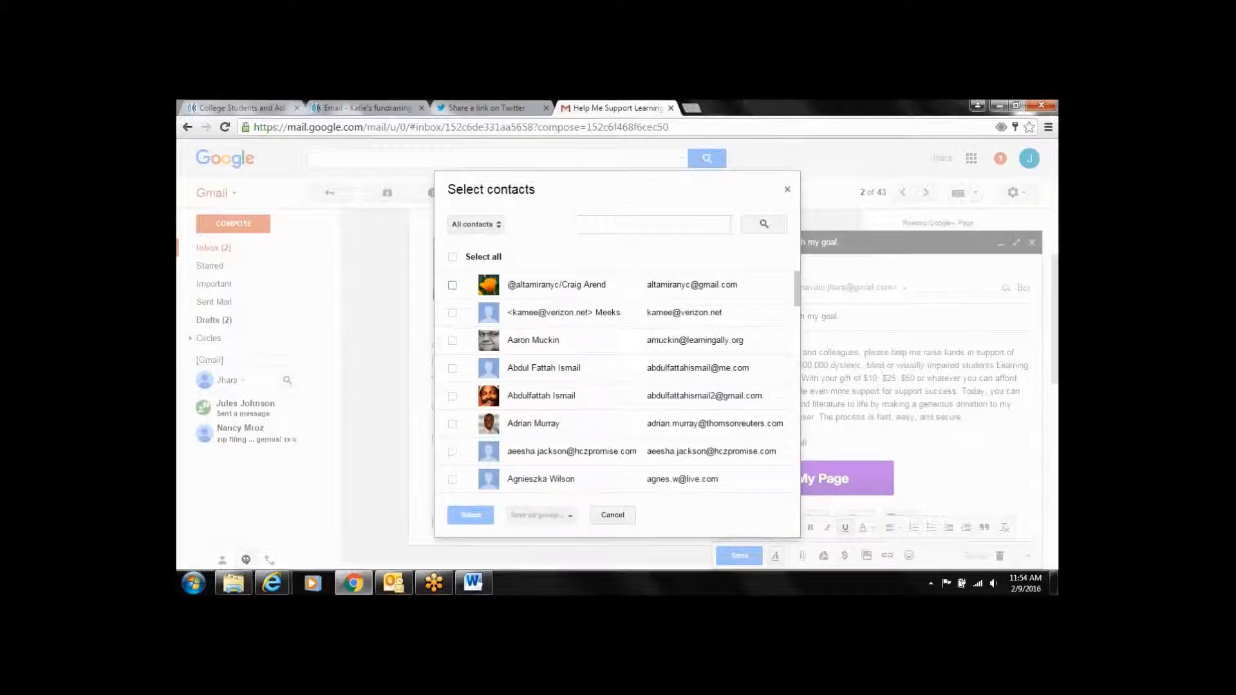
{"action": "left_click", "coordinate": [453, 257]}
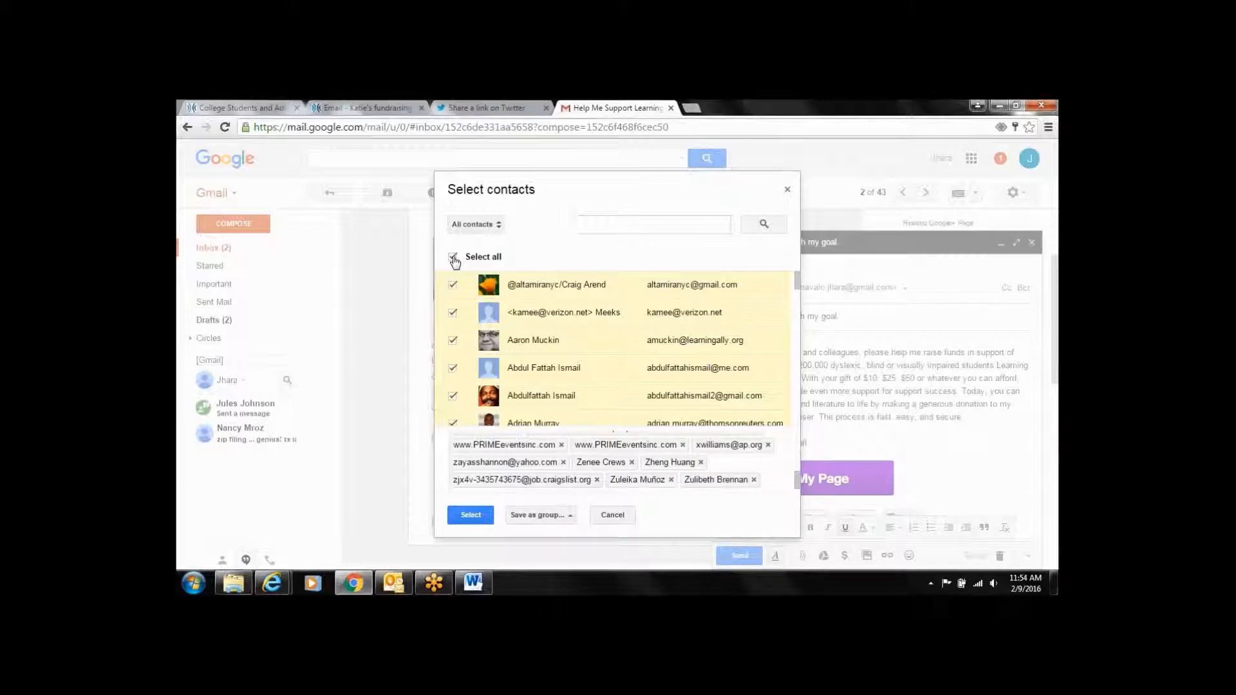
{"action": "left_click", "coordinate": [454, 258]}
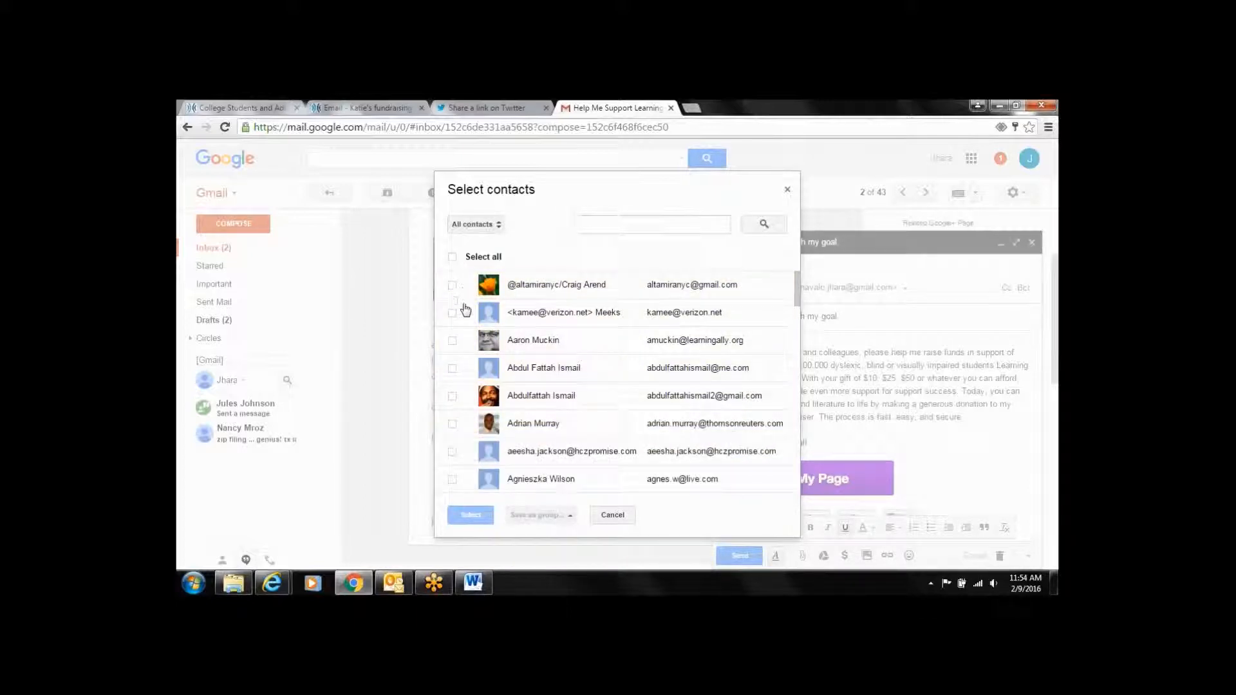
{"action": "left_click", "coordinate": [452, 341]}
{"action": "left_click", "coordinate": [454, 369]}
{"action": "left_click", "coordinate": [454, 397]}
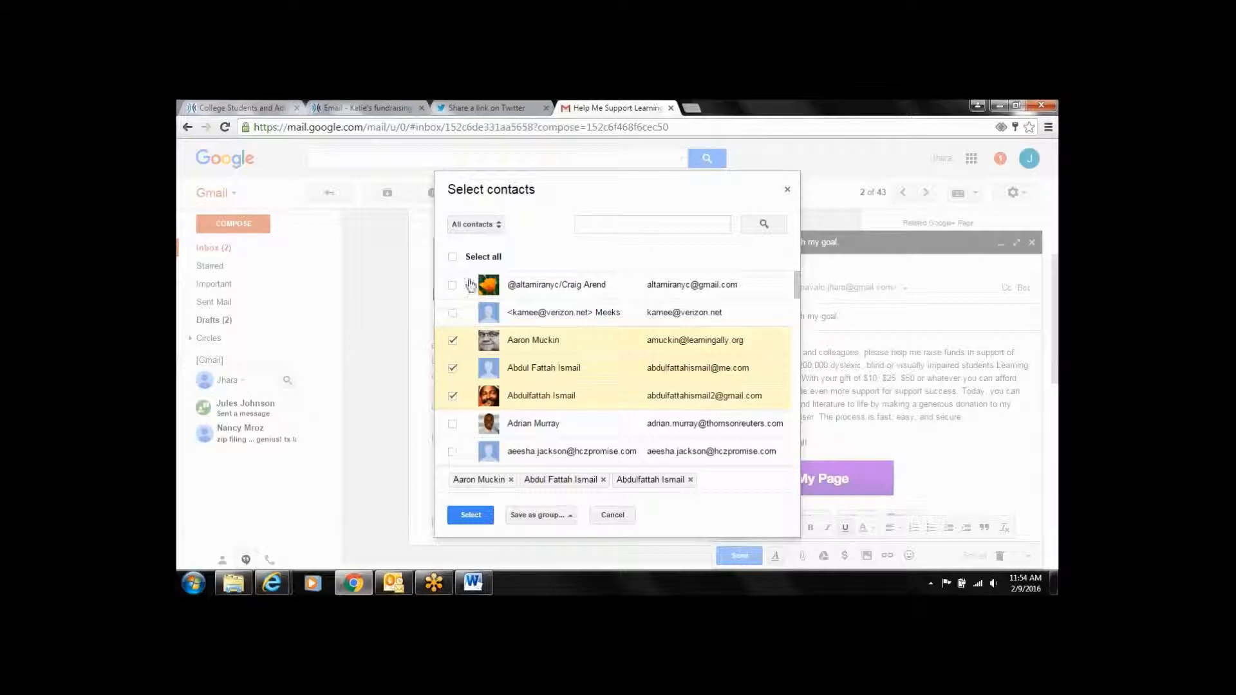
{"action": "left_click", "coordinate": [453, 258]}
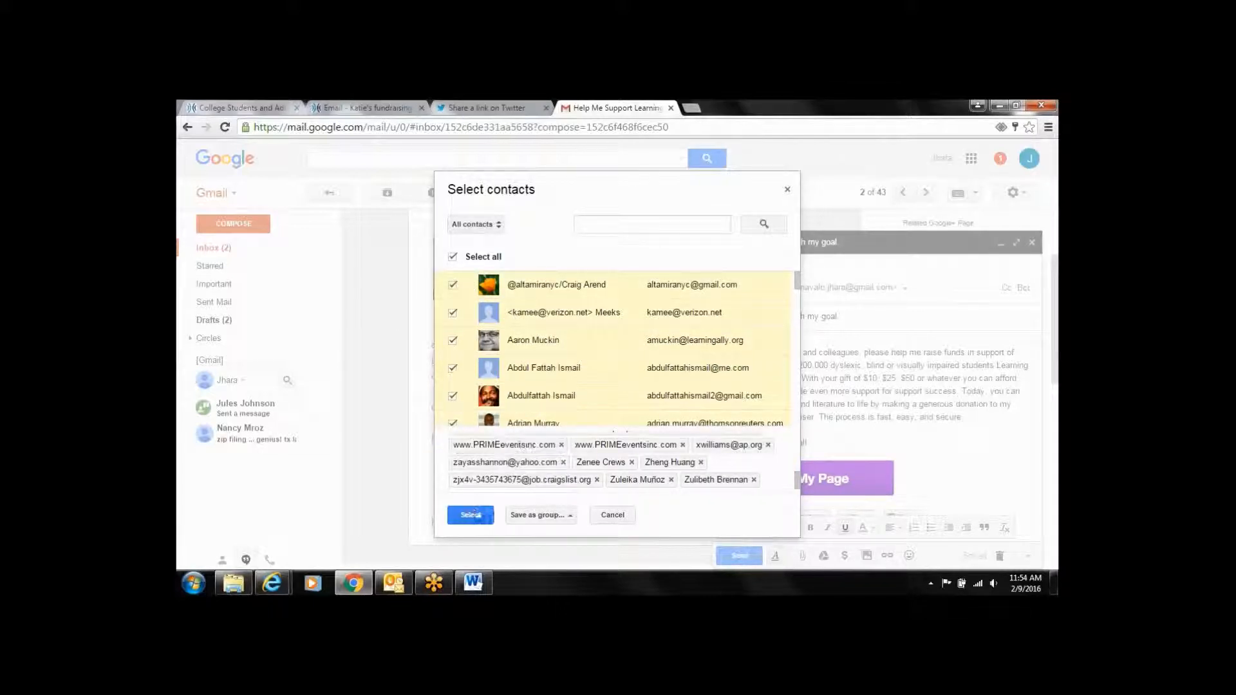
{"action": "left_click", "coordinate": [611, 515]}
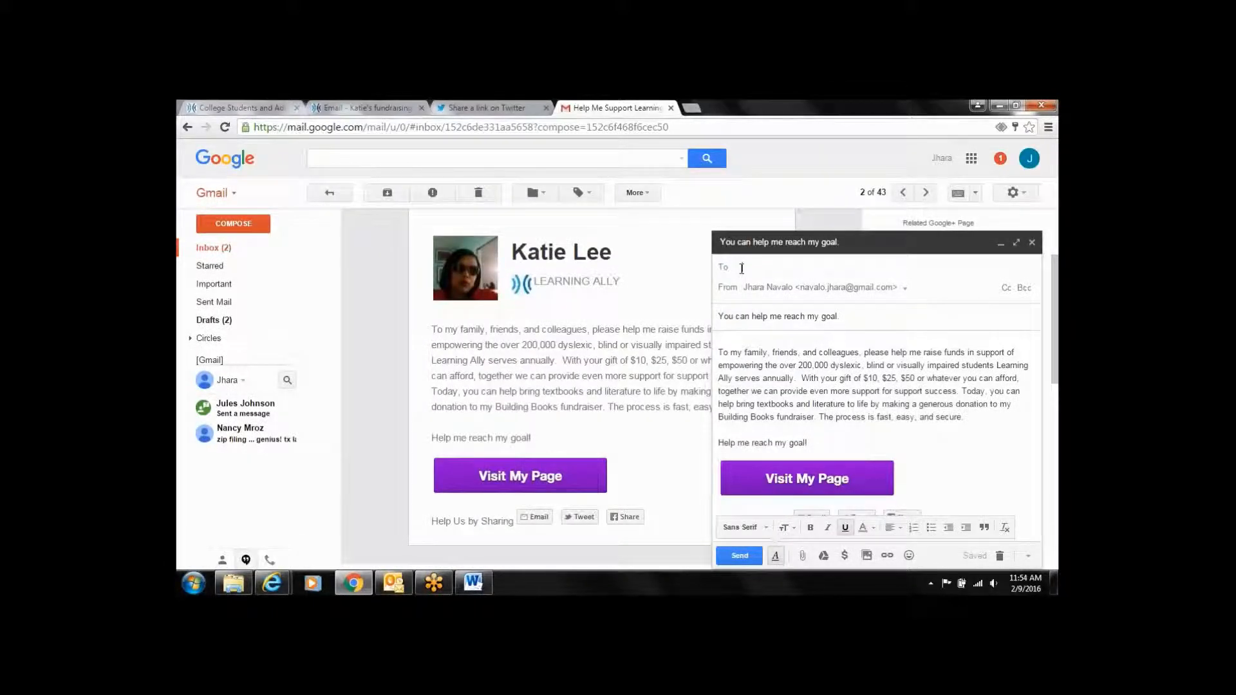
Address the draft to the account's own address, send it, and return to the inbox
{"action": "type", "text": "nava"}
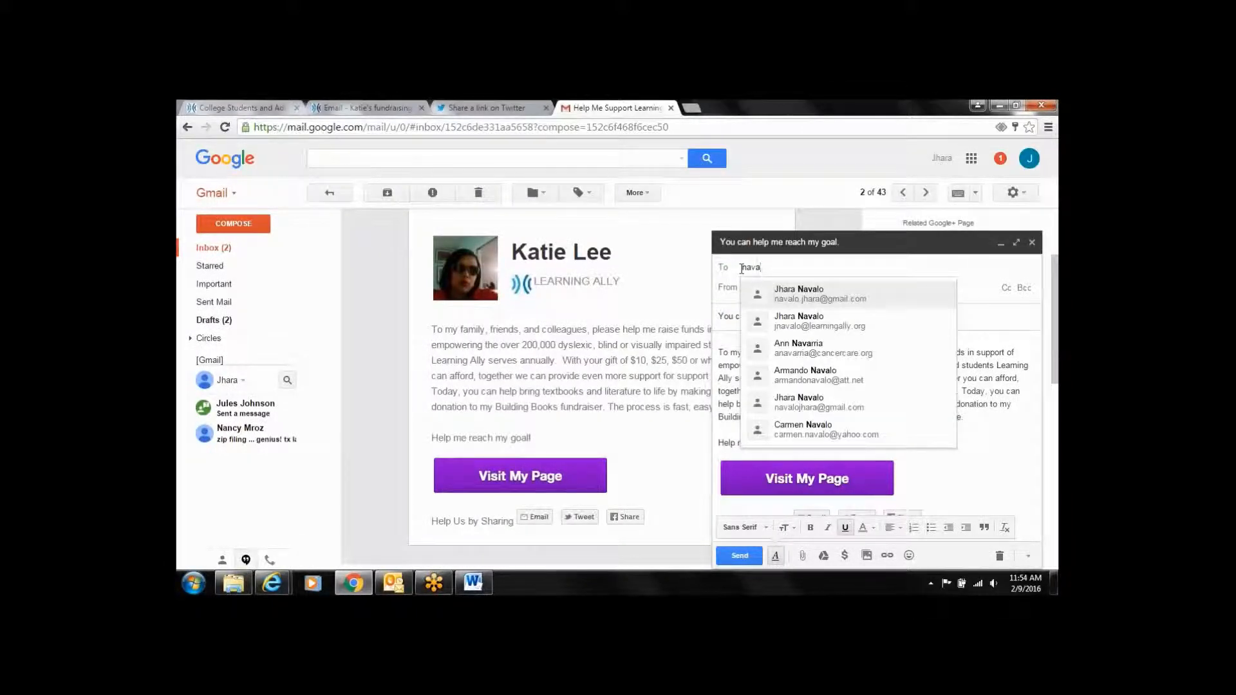
{"action": "left_click", "coordinate": [841, 302]}
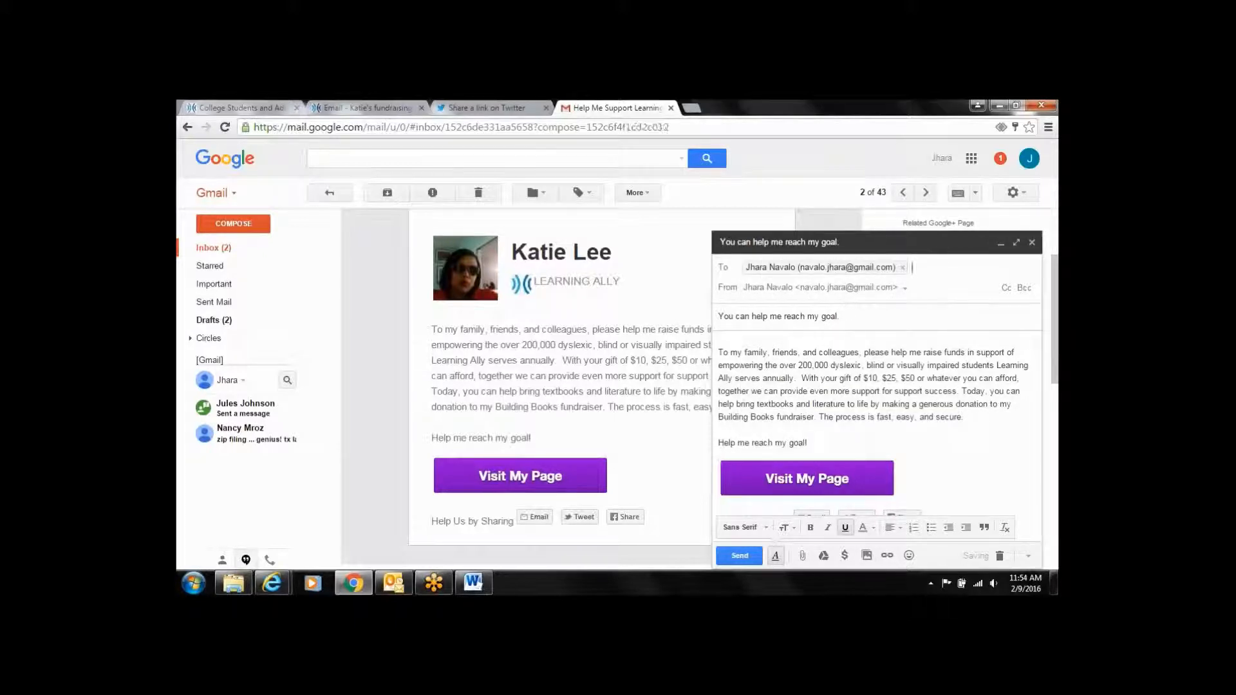
{"action": "left_click", "coordinate": [757, 558]}
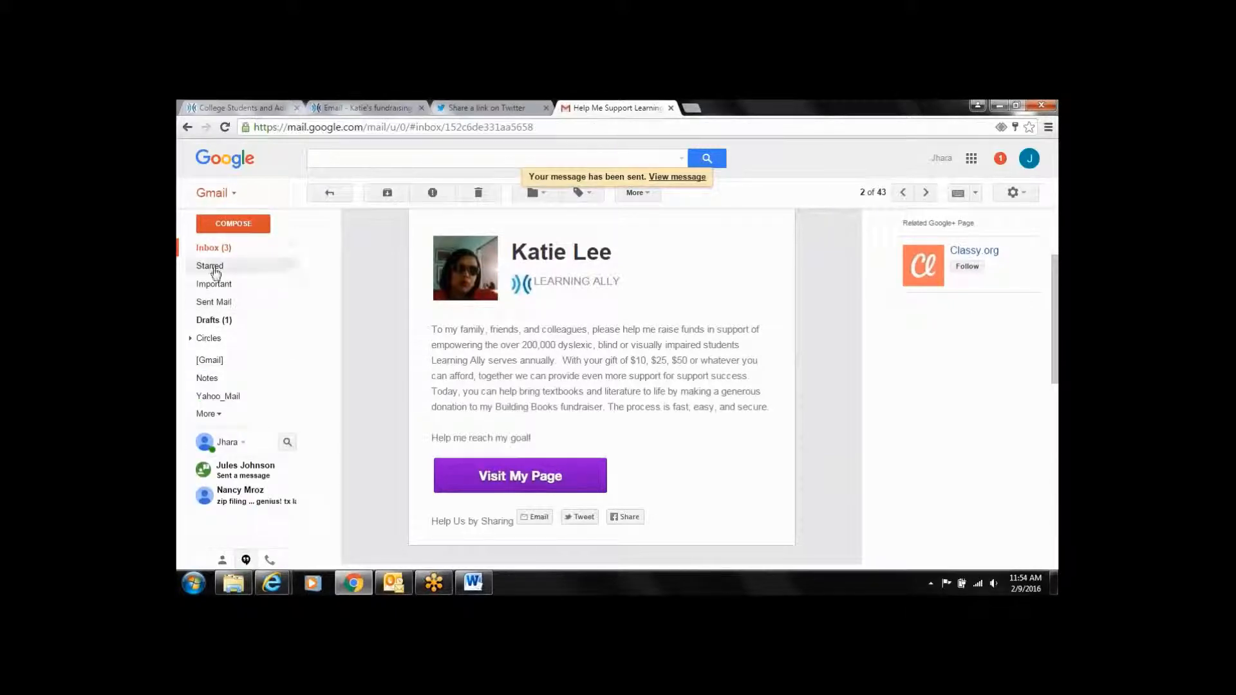
{"action": "left_click", "coordinate": [214, 248]}
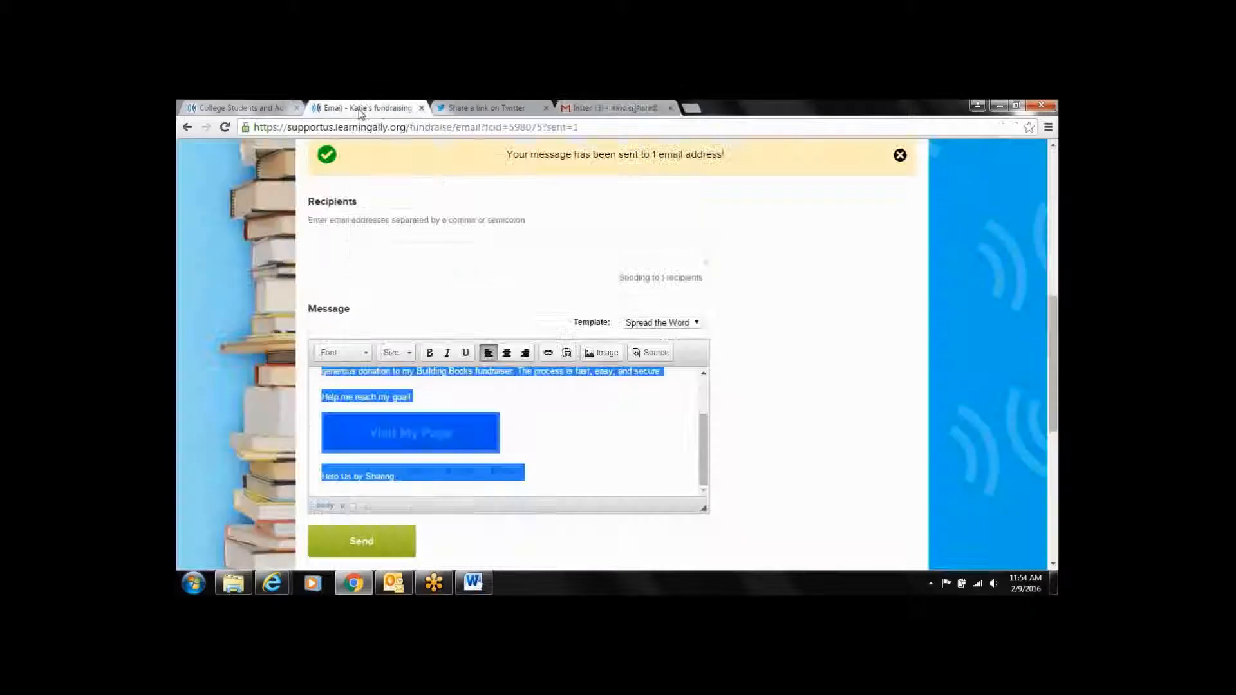
Close the Gmail tab and show the fundraising email page again, scrolled to the top
{"action": "left_click", "coordinate": [359, 111]}
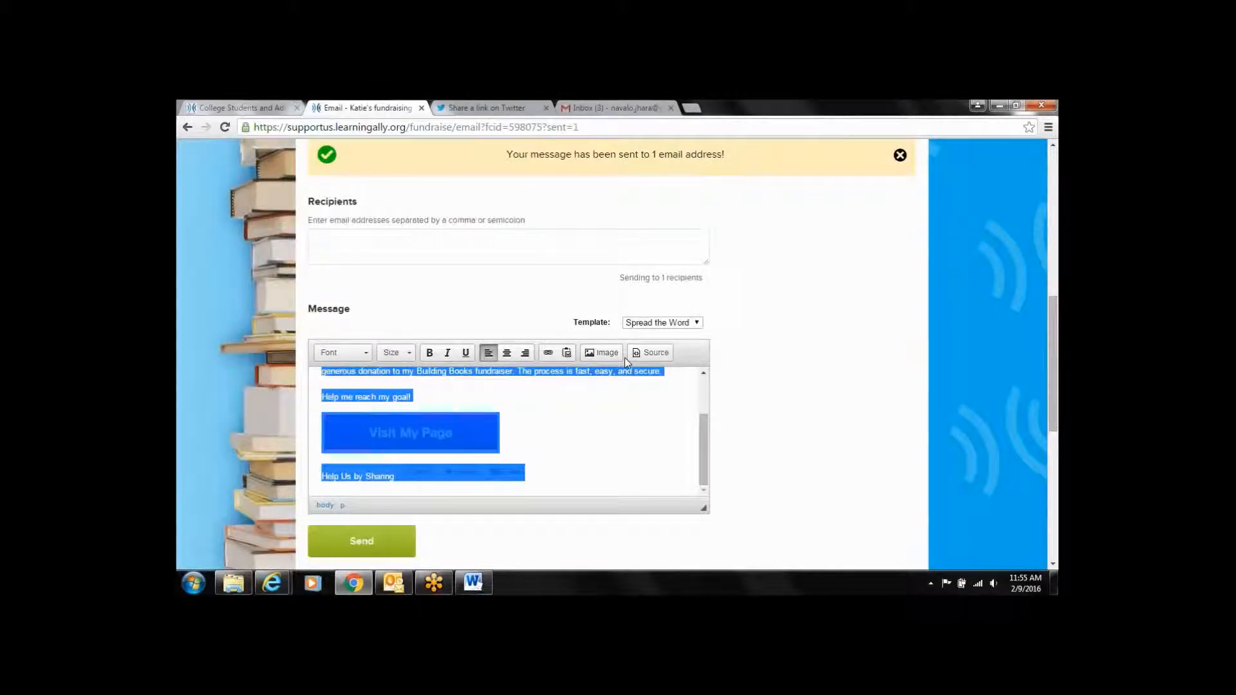
{"action": "left_click_drag", "start_coordinate": [1054, 319], "coordinate": [1057, 272]}
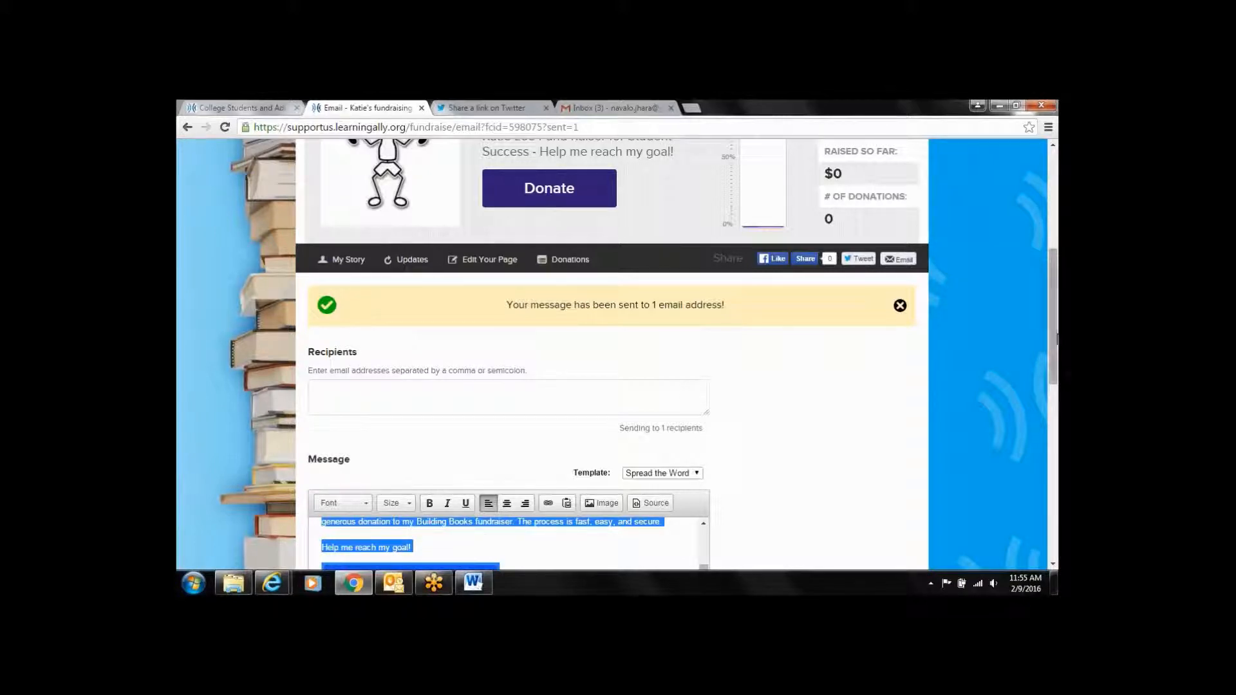
{"action": "scroll", "coordinate": [1014, 396], "scroll_direction": "down", "scroll_amount": 1}
{"action": "left_click", "coordinate": [618, 108]}
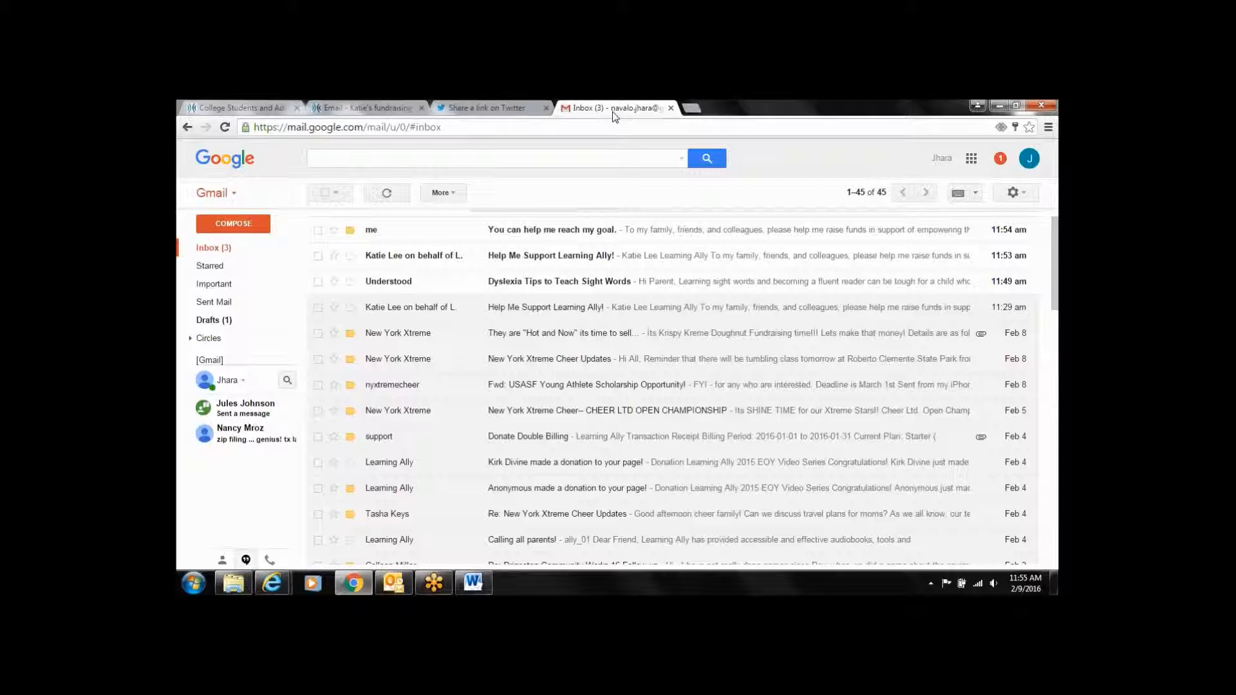
{"action": "left_click", "coordinate": [671, 108]}
{"action": "left_click", "coordinate": [388, 109]}
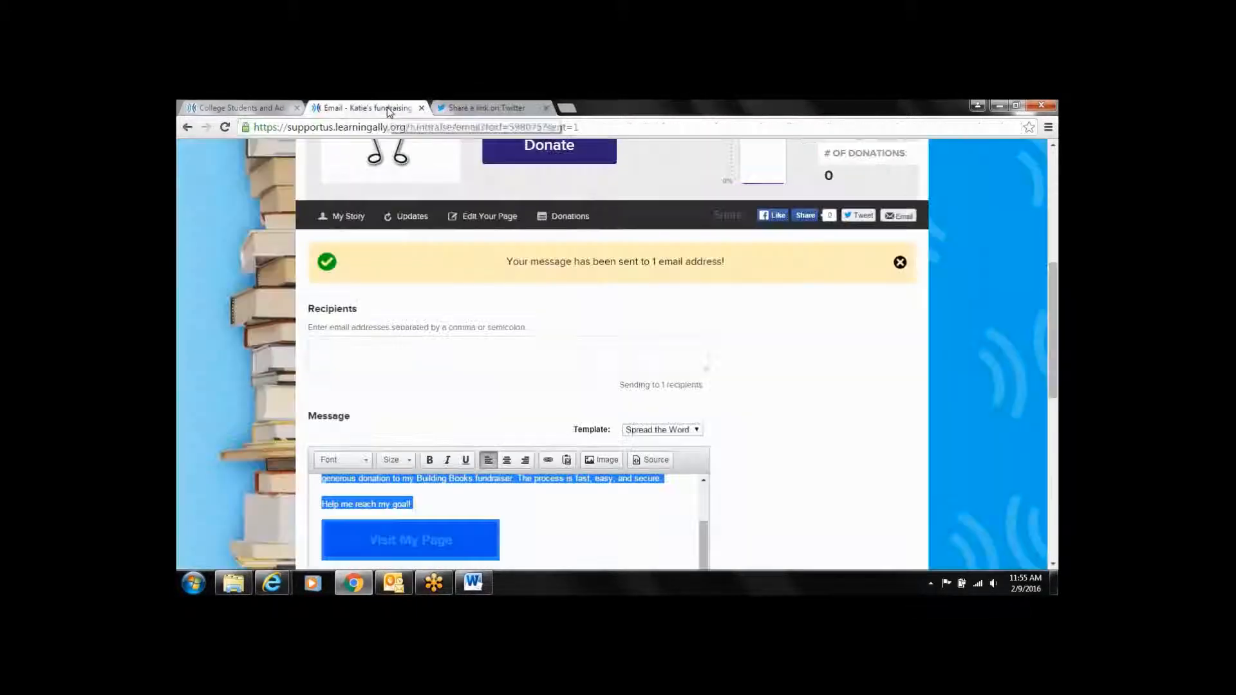
{"action": "left_click_drag", "start_coordinate": [1051, 287], "coordinate": [1051, 206]}
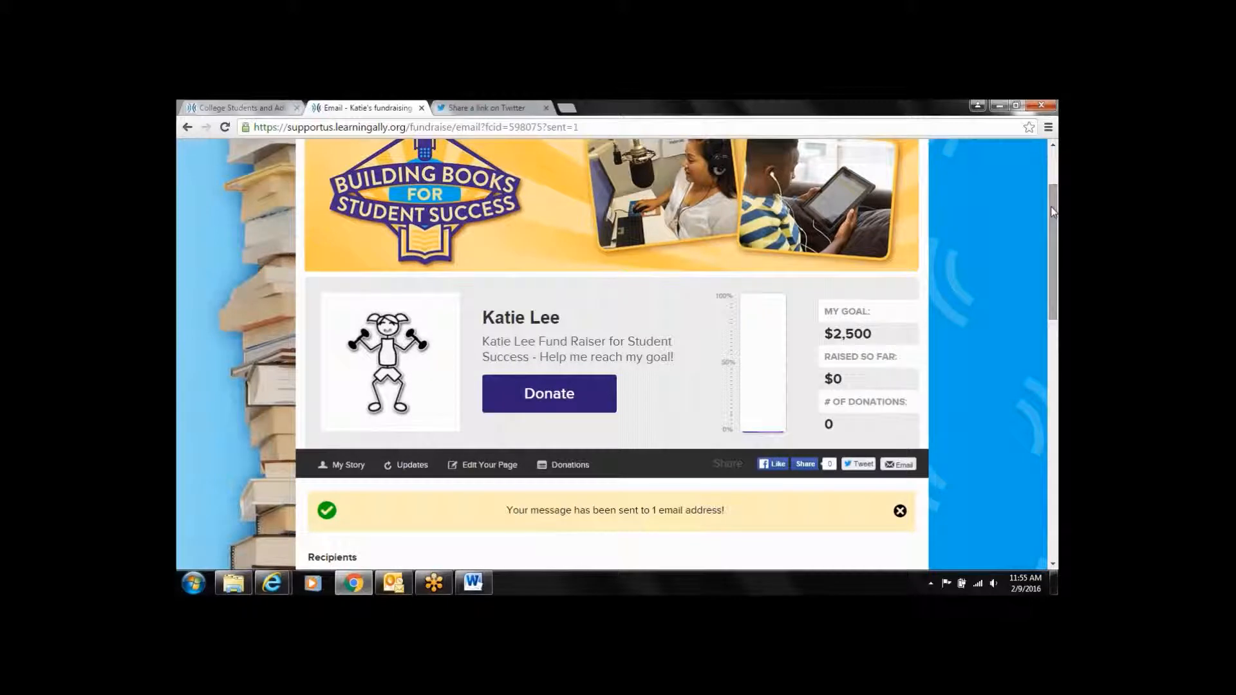
{"action": "left_click_drag", "start_coordinate": [1051, 206], "coordinate": [1048, 203]}
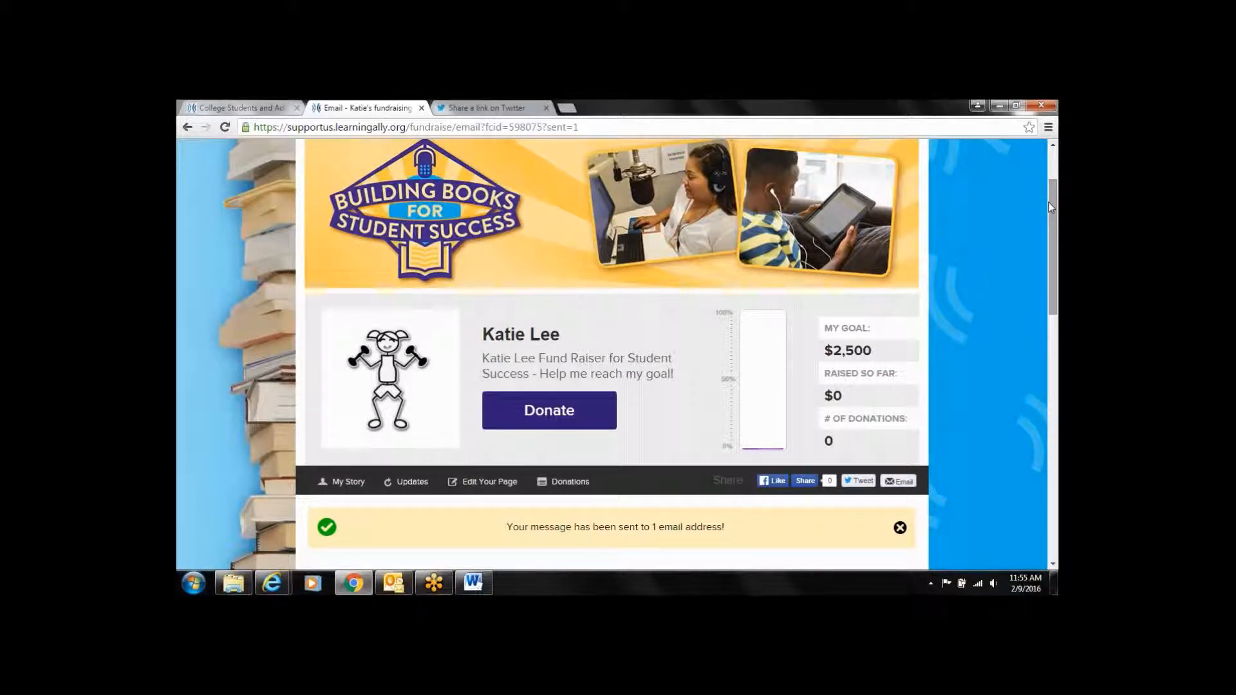
{"action": "scroll", "coordinate": [1054, 217], "scroll_direction": "up", "scroll_amount": 1}
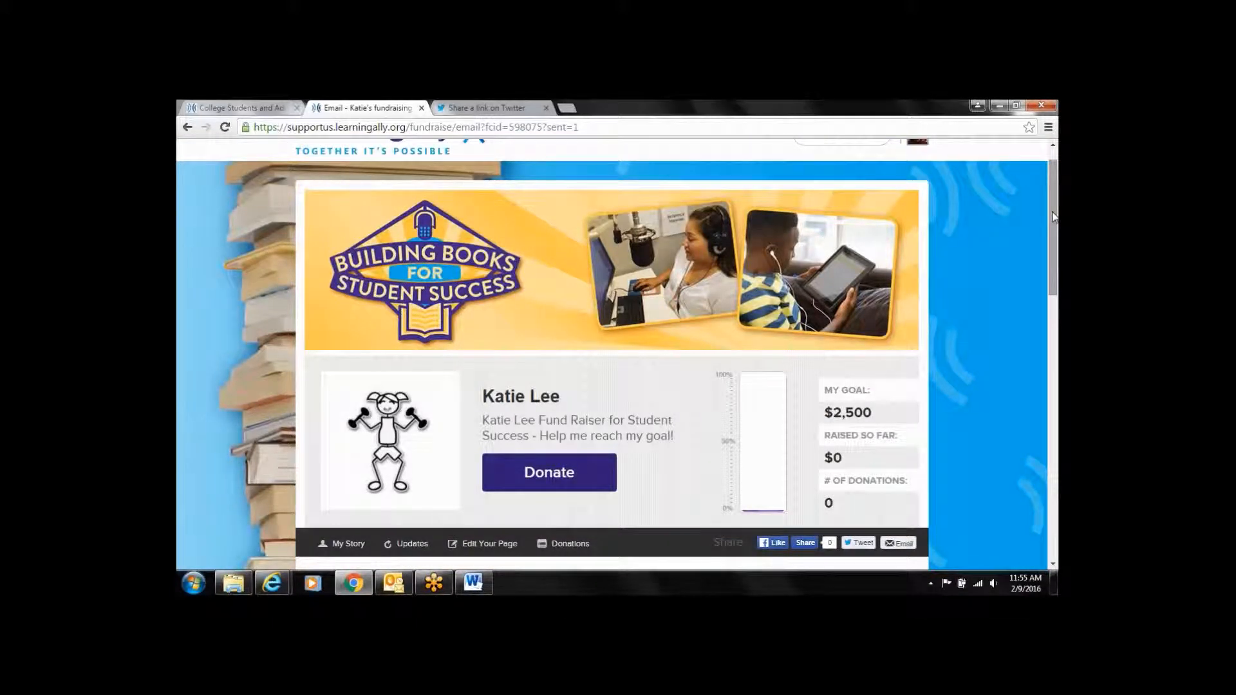
Start a $100 one-time donation to the fundraiser
{"action": "left_click", "coordinate": [559, 472]}
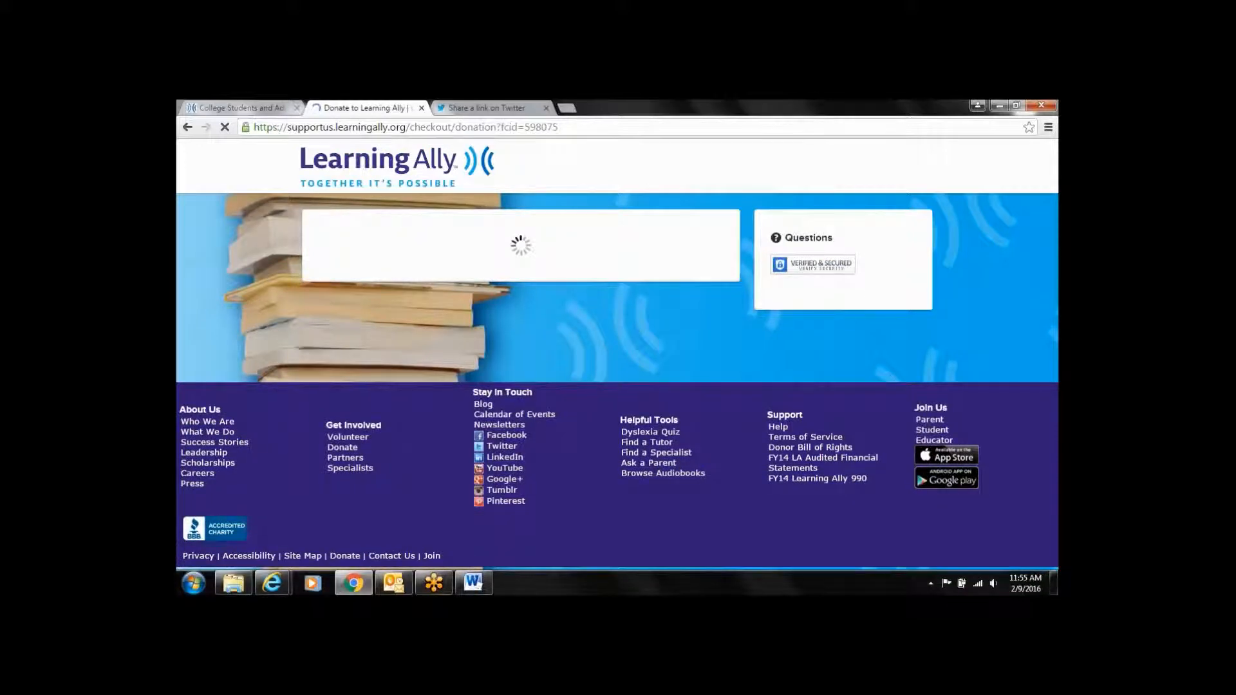
{"action": "left_click_drag", "start_coordinate": [1056, 231], "coordinate": [1056, 237]}
{"action": "scroll", "coordinate": [496, 319], "scroll_direction": "down", "scroll_amount": 4}
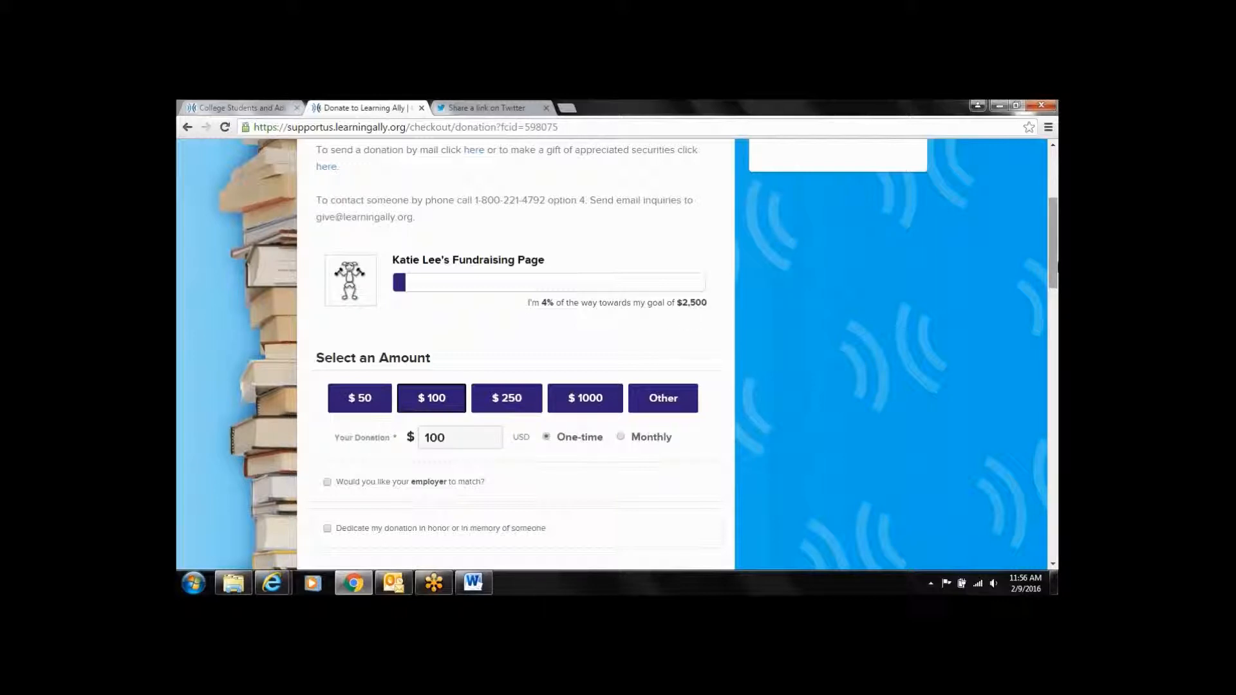
{"action": "left_click_drag", "start_coordinate": [1054, 268], "coordinate": [1054, 298]}
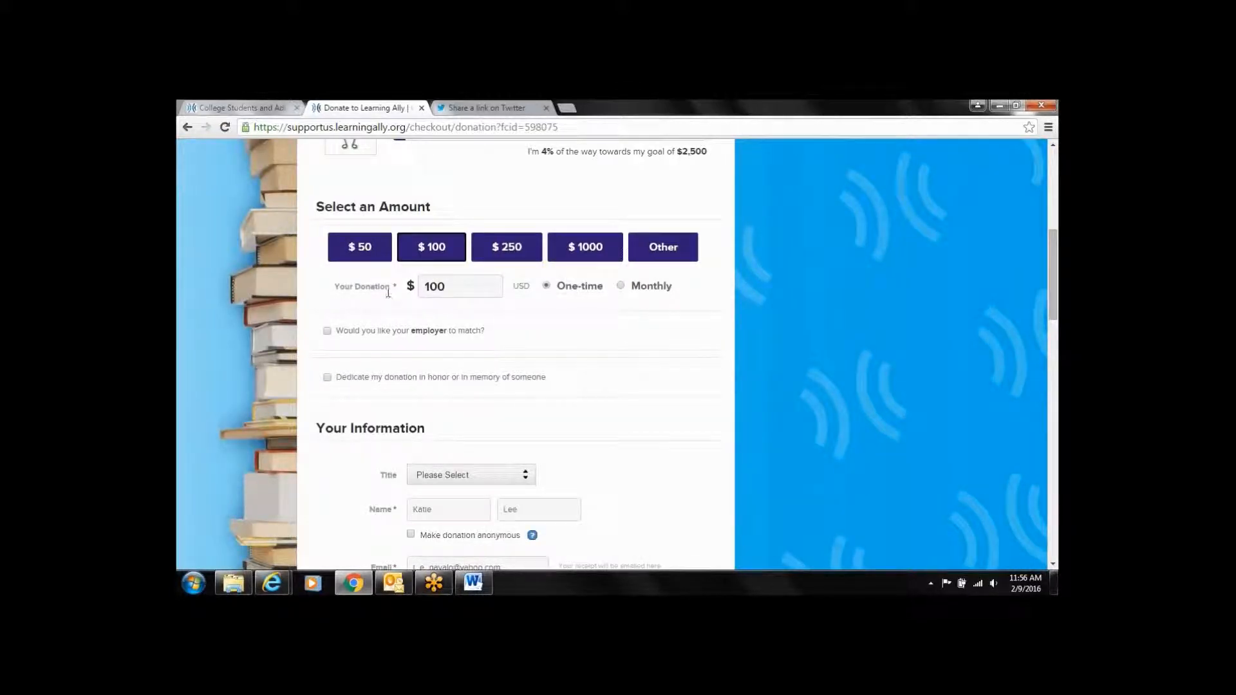
{"action": "left_click_drag", "start_coordinate": [1055, 247], "coordinate": [1055, 276]}
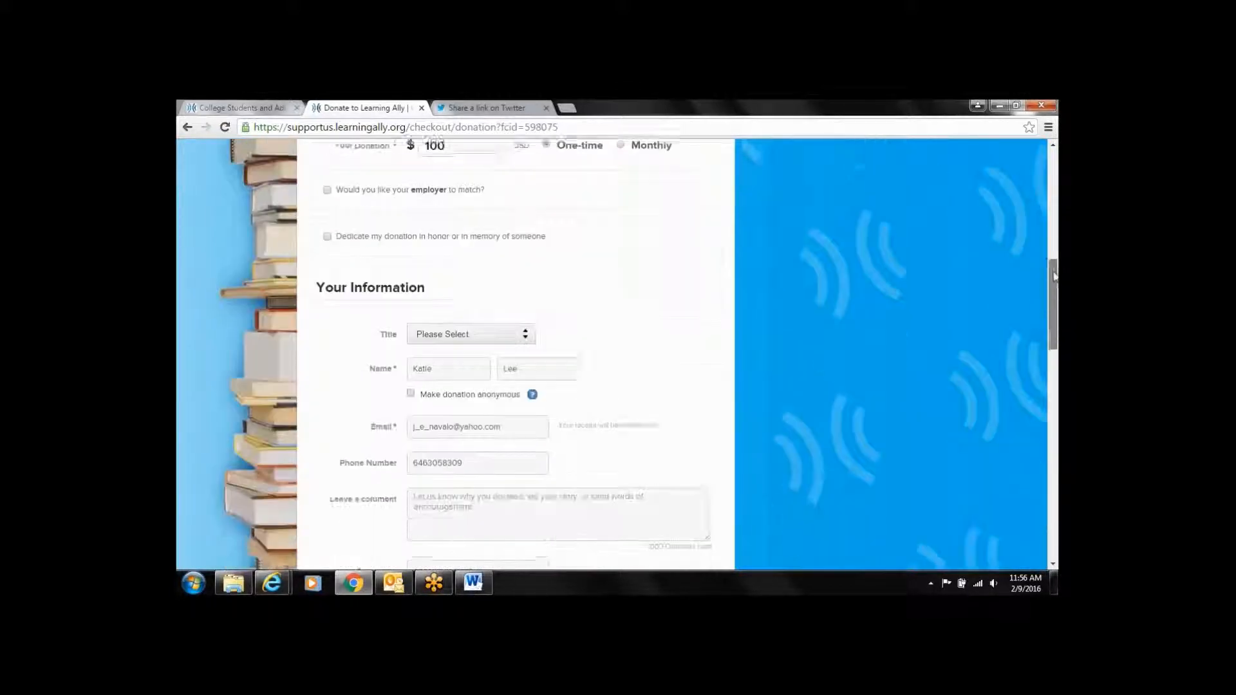
Turn on employer matching with 3M Corporation - Volunteer and tick Dedicate my donation
{"action": "left_click", "coordinate": [327, 187]}
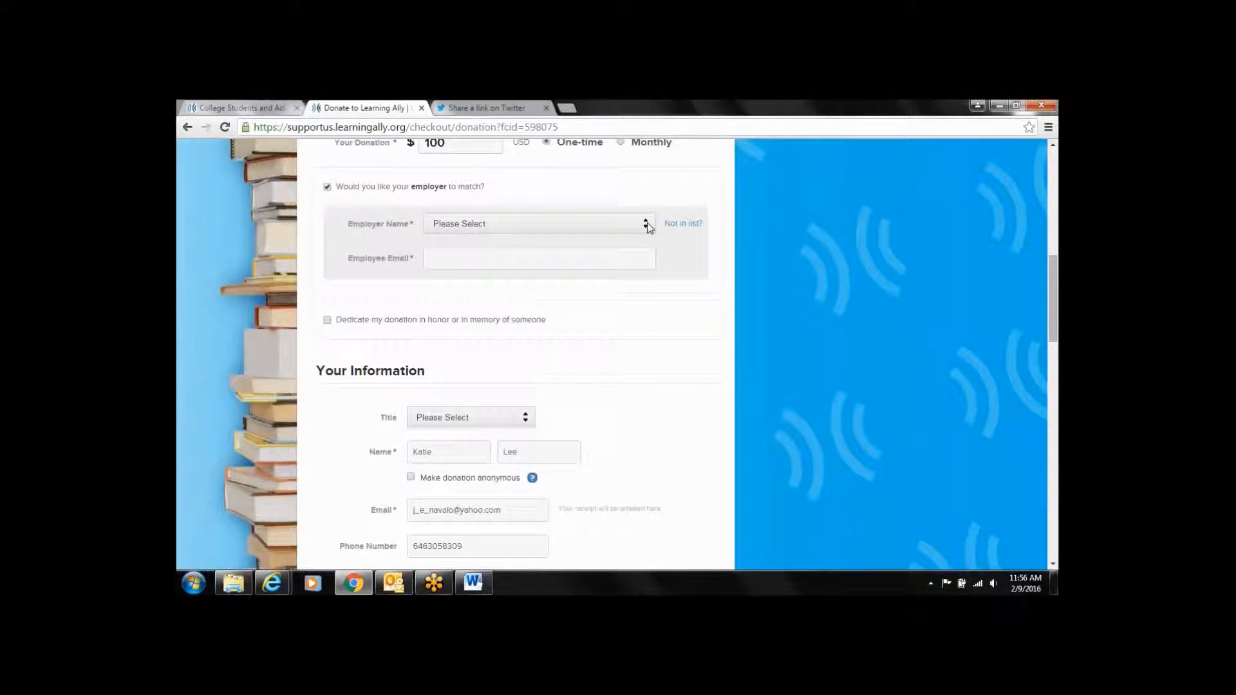
{"action": "left_click", "coordinate": [646, 224]}
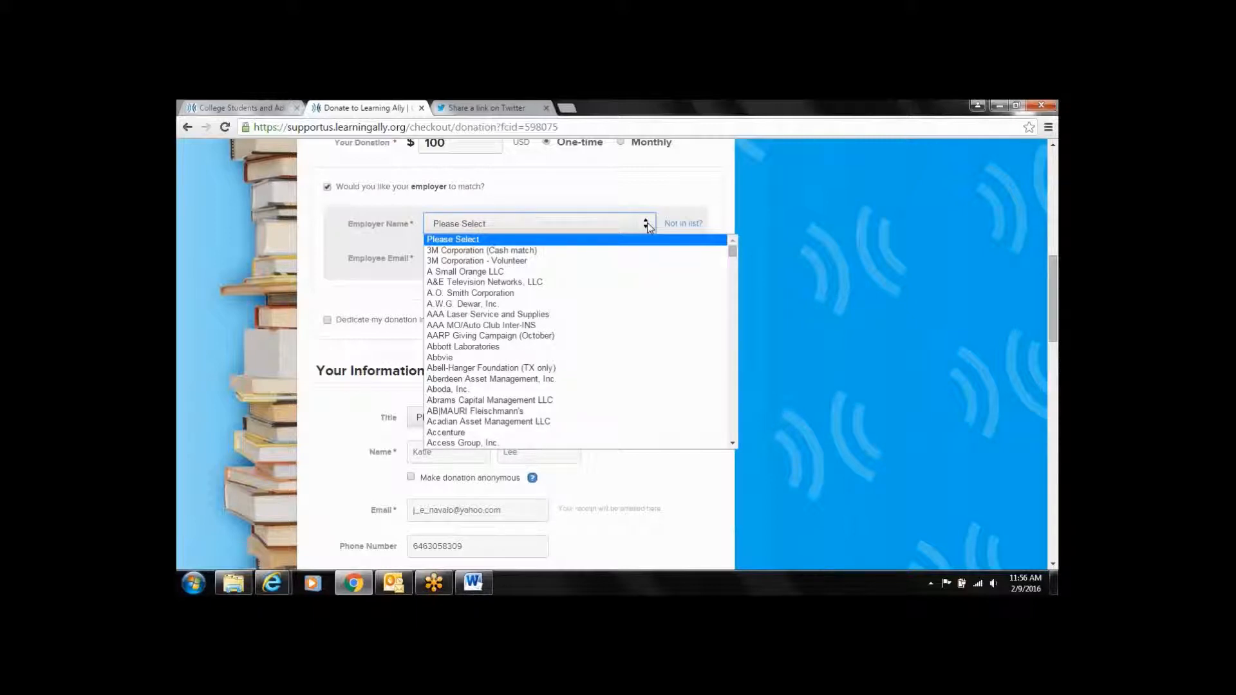
{"action": "left_click", "coordinate": [634, 261]}
{"action": "left_click", "coordinate": [618, 261]}
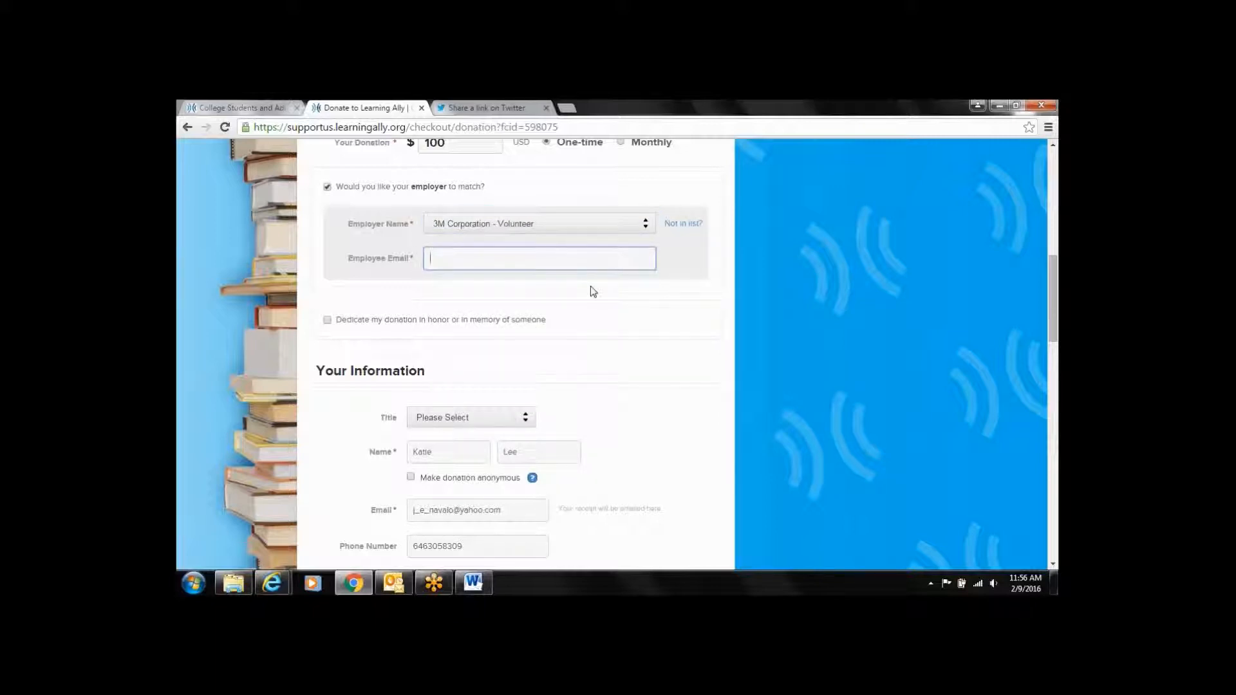
{"action": "left_click", "coordinate": [327, 320]}
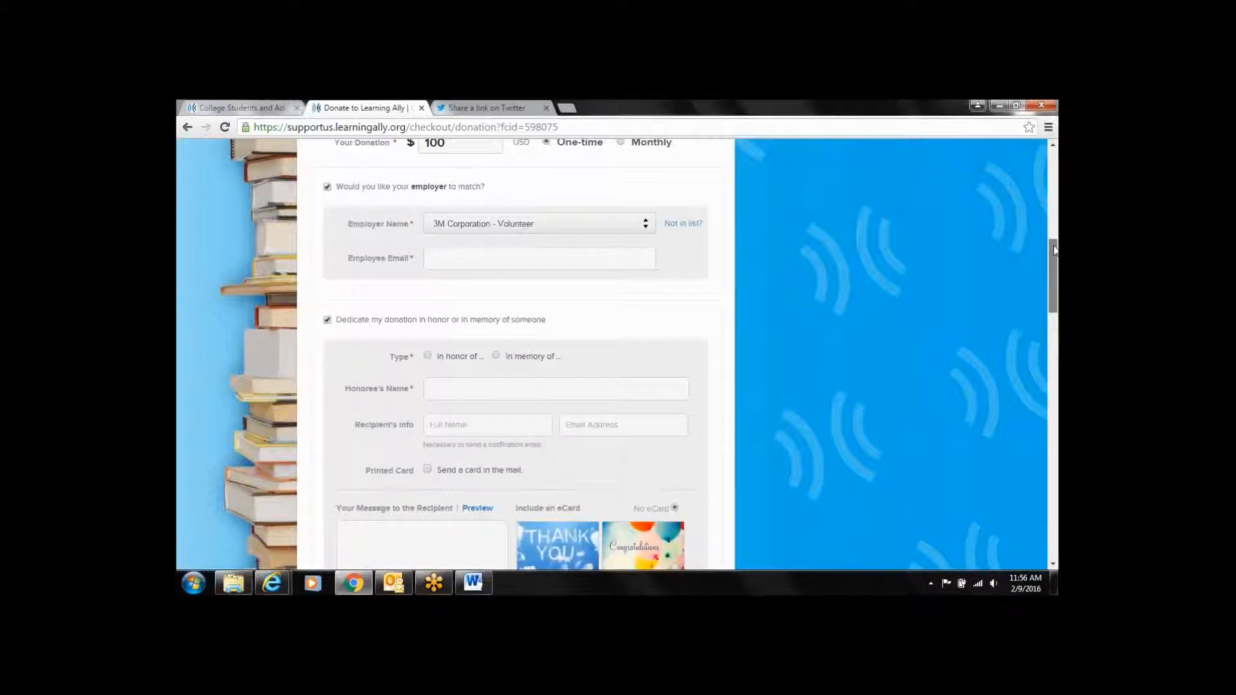
Toggle 'Send a card in the mail' on and off, then untick Dedicate my donation
{"action": "scroll", "coordinate": [638, 354], "scroll_direction": "down", "scroll_amount": 1}
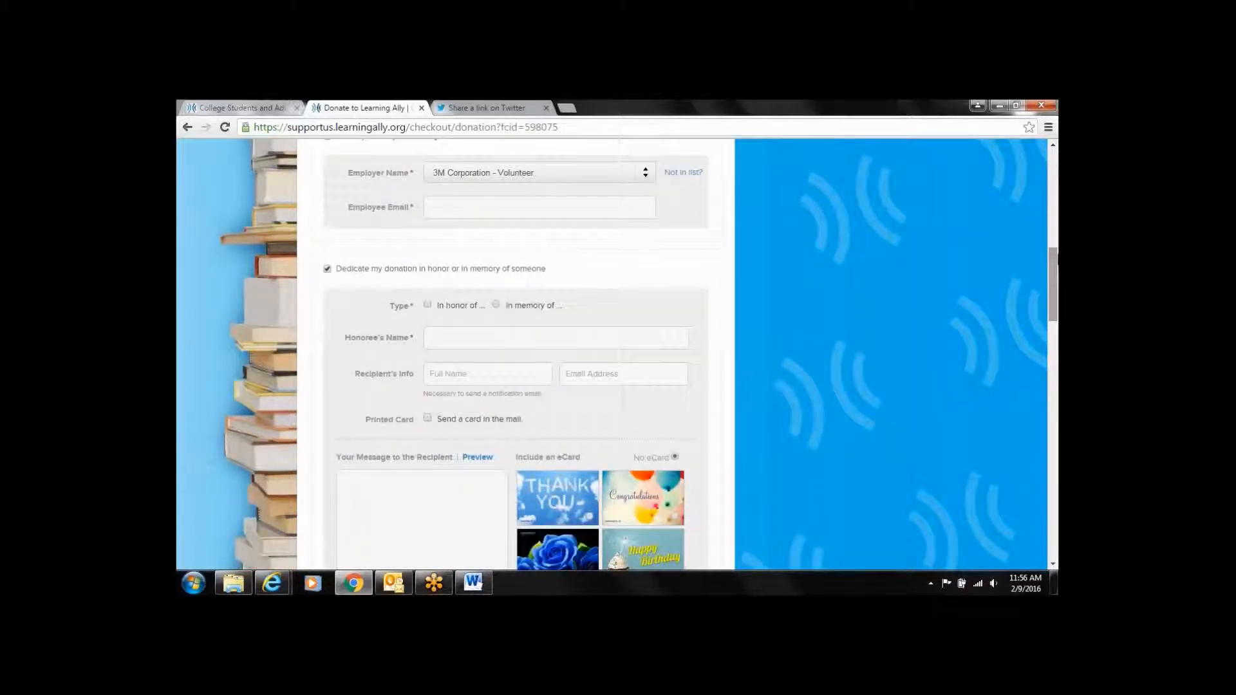
{"action": "left_click_drag", "start_coordinate": [1054, 265], "coordinate": [1054, 279]}
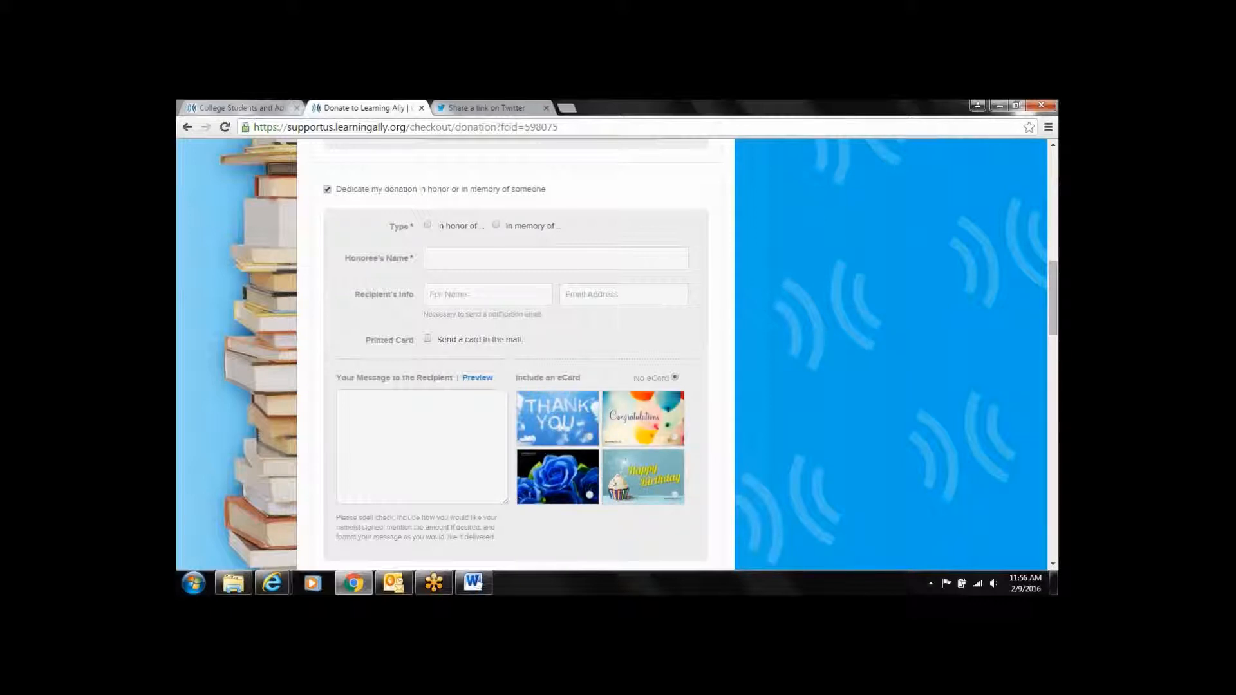
{"action": "left_click", "coordinate": [428, 340]}
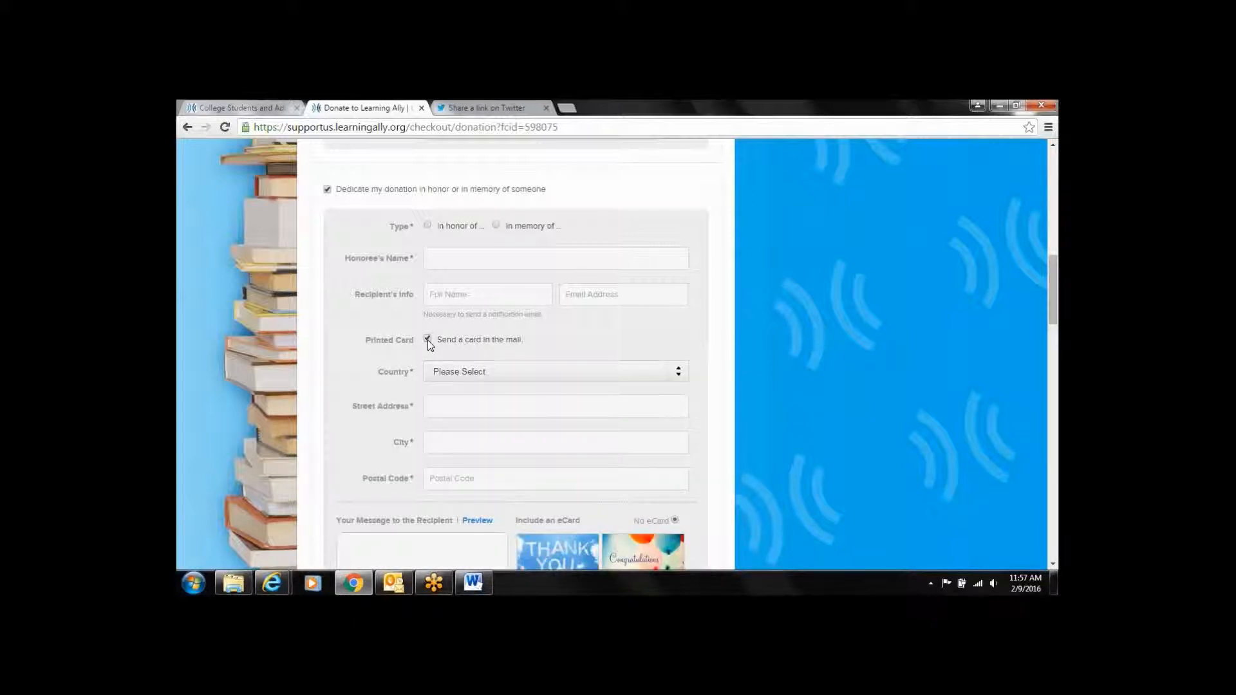
{"action": "left_click", "coordinate": [427, 339]}
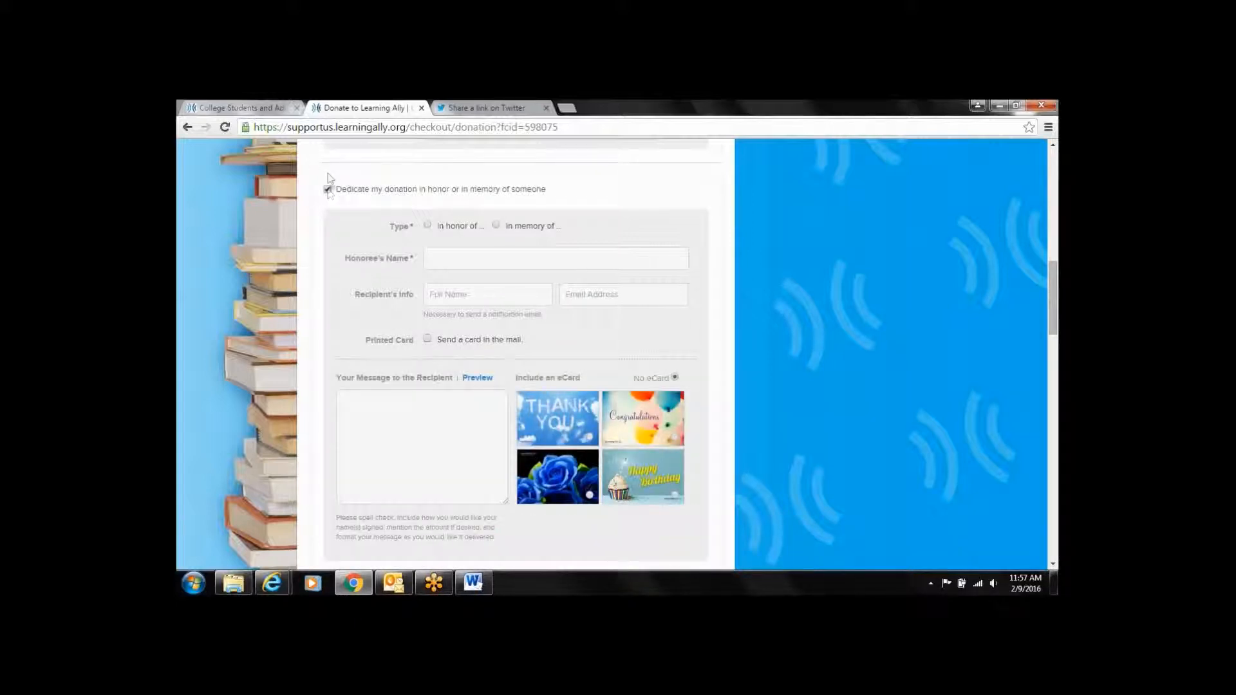
{"action": "left_click", "coordinate": [327, 189]}
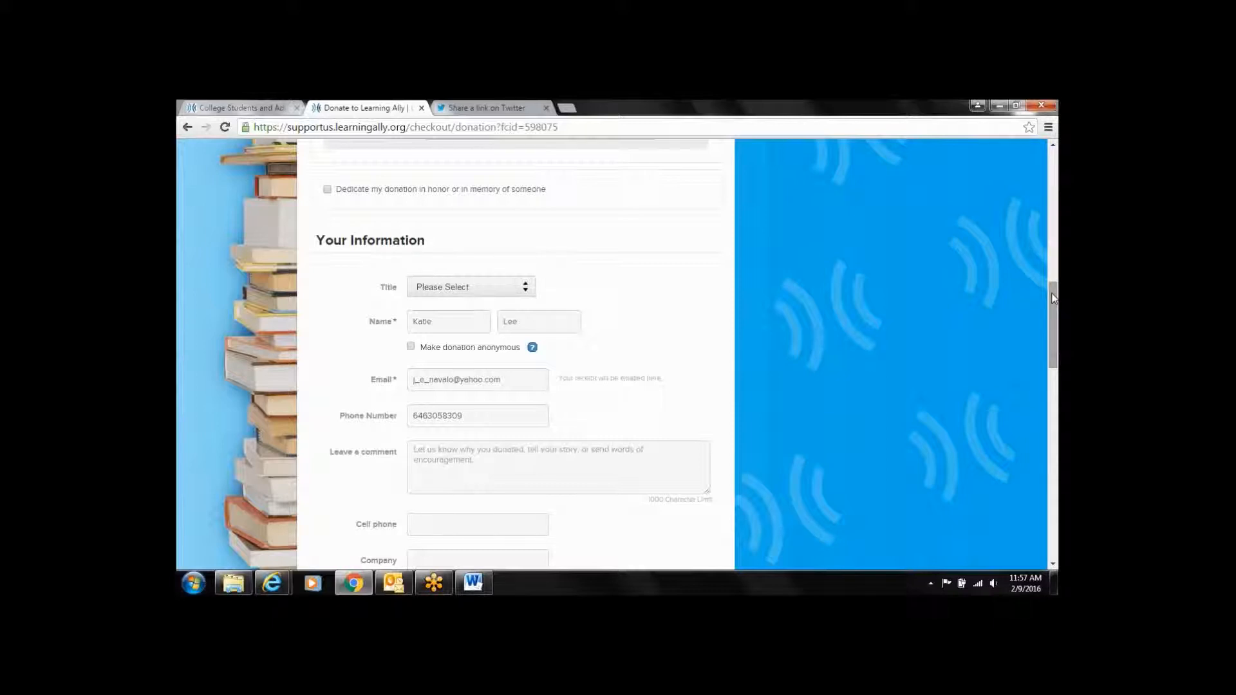
{"action": "left_click_drag", "start_coordinate": [1050, 298], "coordinate": [1057, 454]}
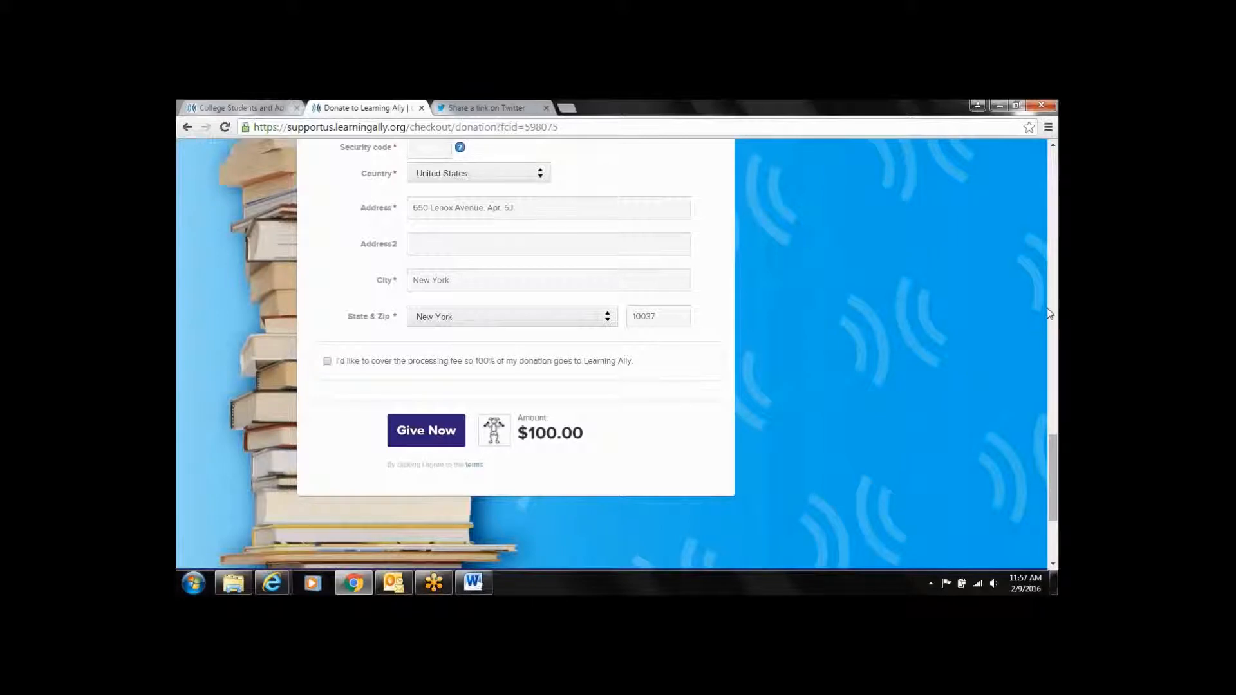
{"action": "scroll", "coordinate": [1049, 312], "scroll_direction": "up", "scroll_amount": 20}
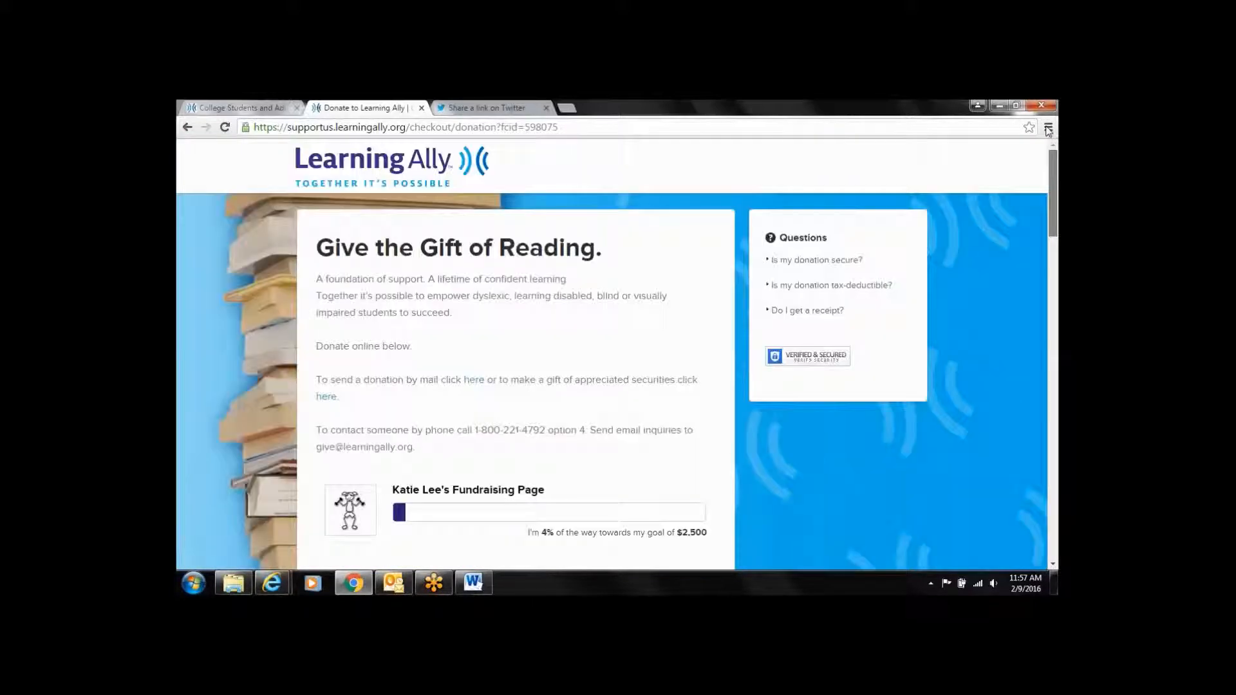
Go back to the top of the fundraising page, then switch to the 'Contact Learning Ally for Support' Word document
{"action": "left_click", "coordinate": [185, 128]}
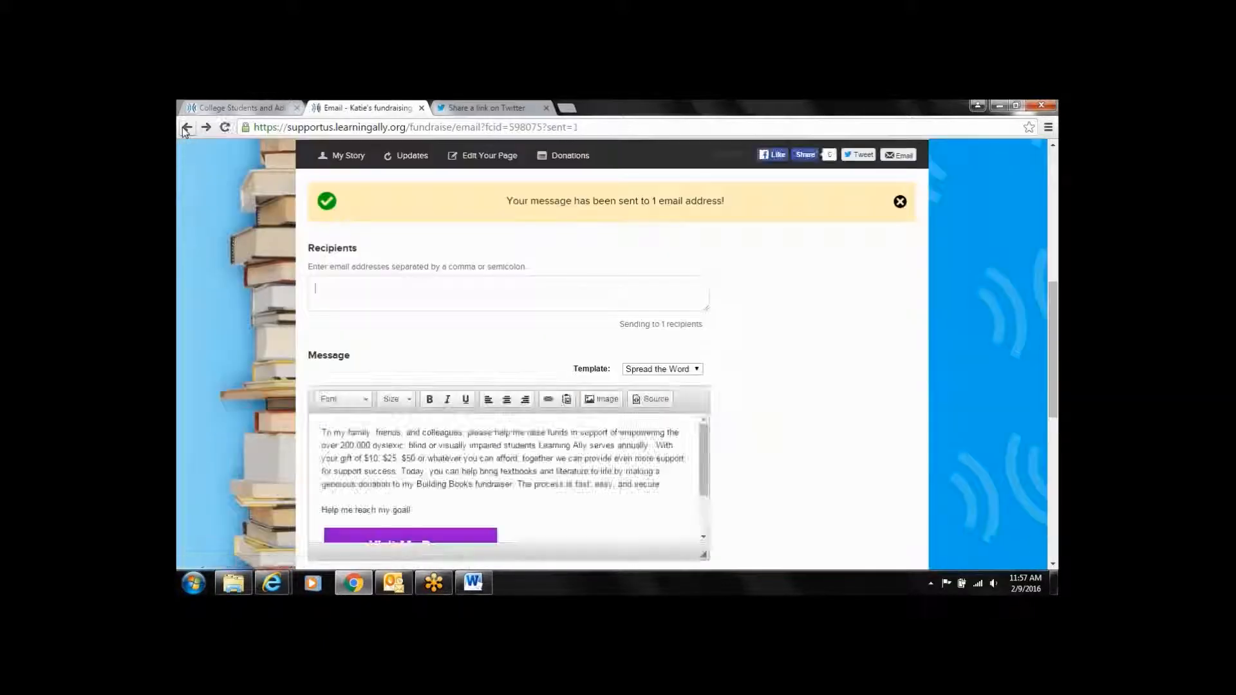
{"action": "left_click_drag", "start_coordinate": [1049, 291], "coordinate": [1026, 173]}
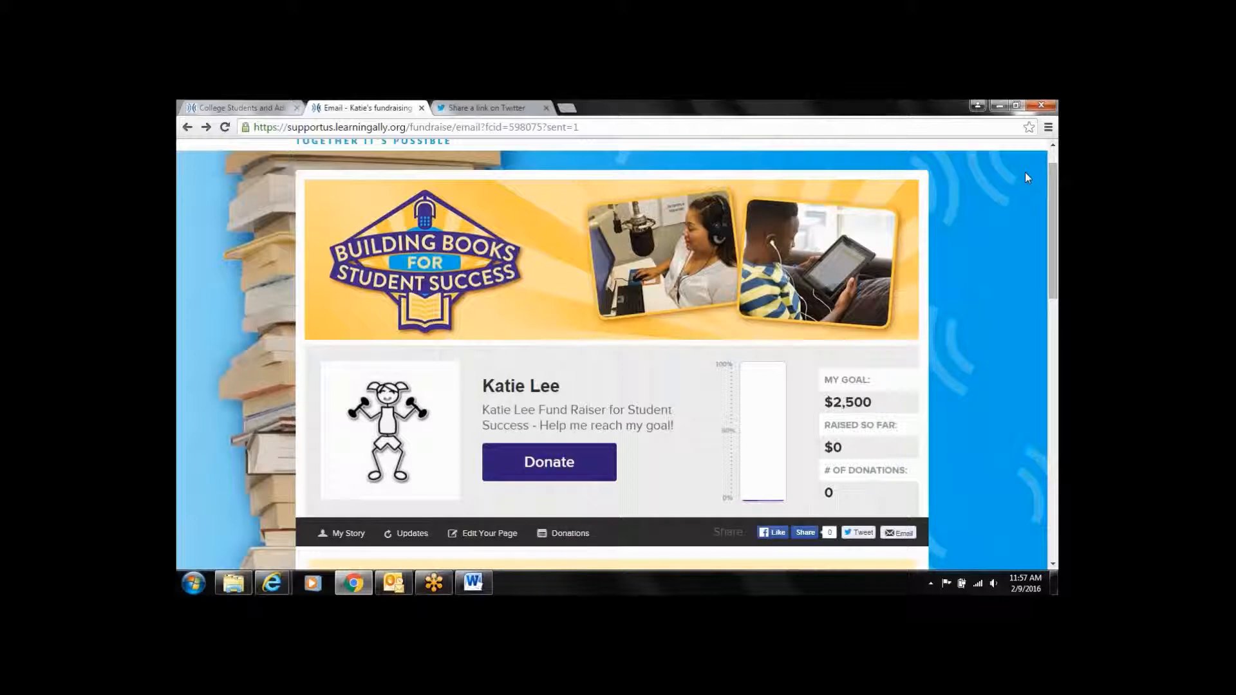
{"action": "left_click", "coordinate": [488, 584]}
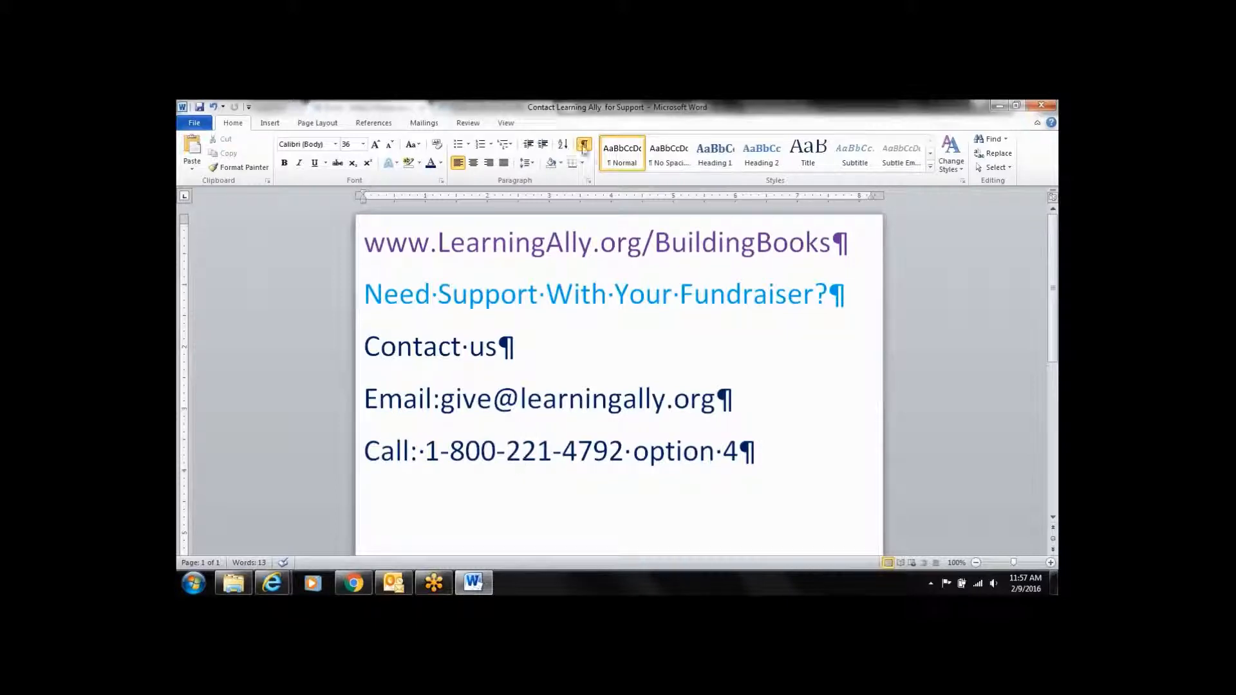
Turn off Show/Hide ¶ formatting marks and place the cursor at the end of the Call line
{"action": "left_click", "coordinate": [584, 144]}
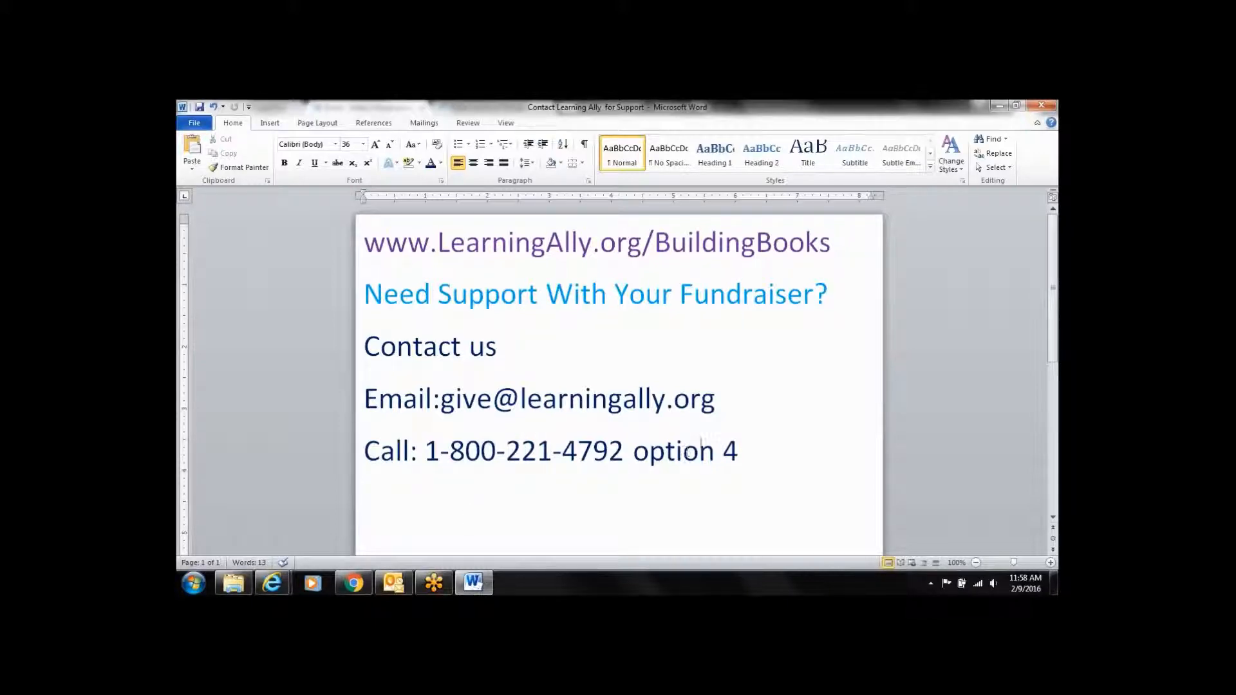
{"action": "left_click", "coordinate": [770, 454]}
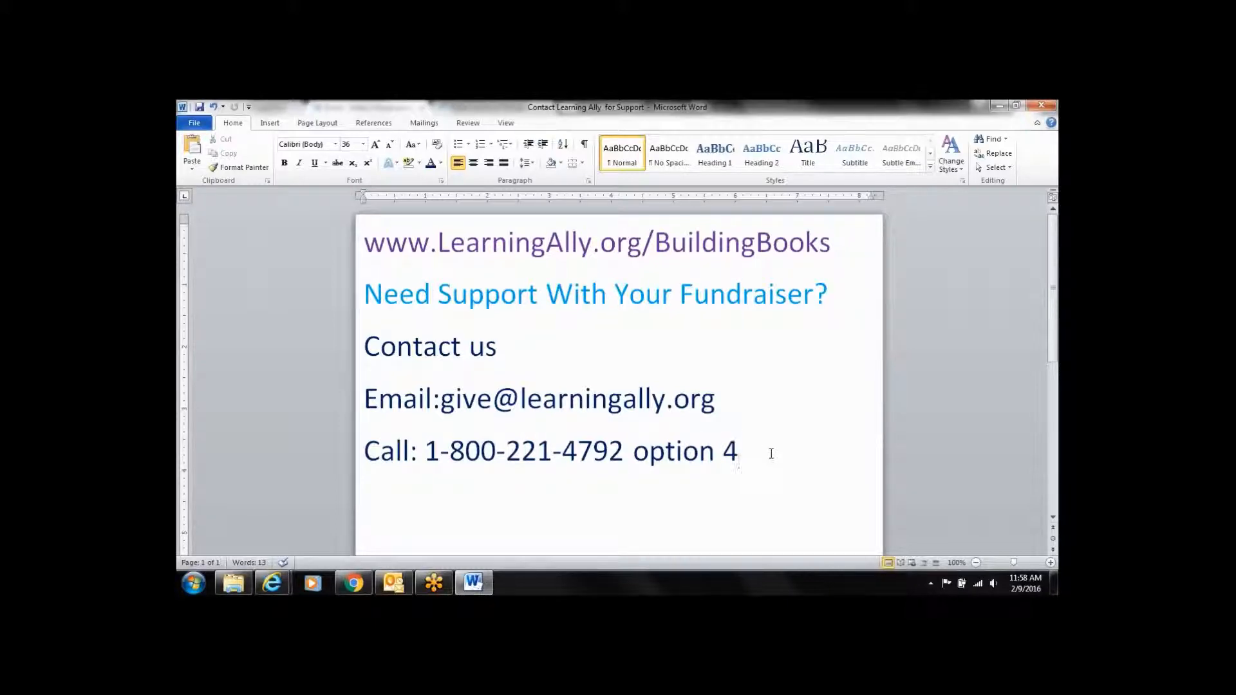